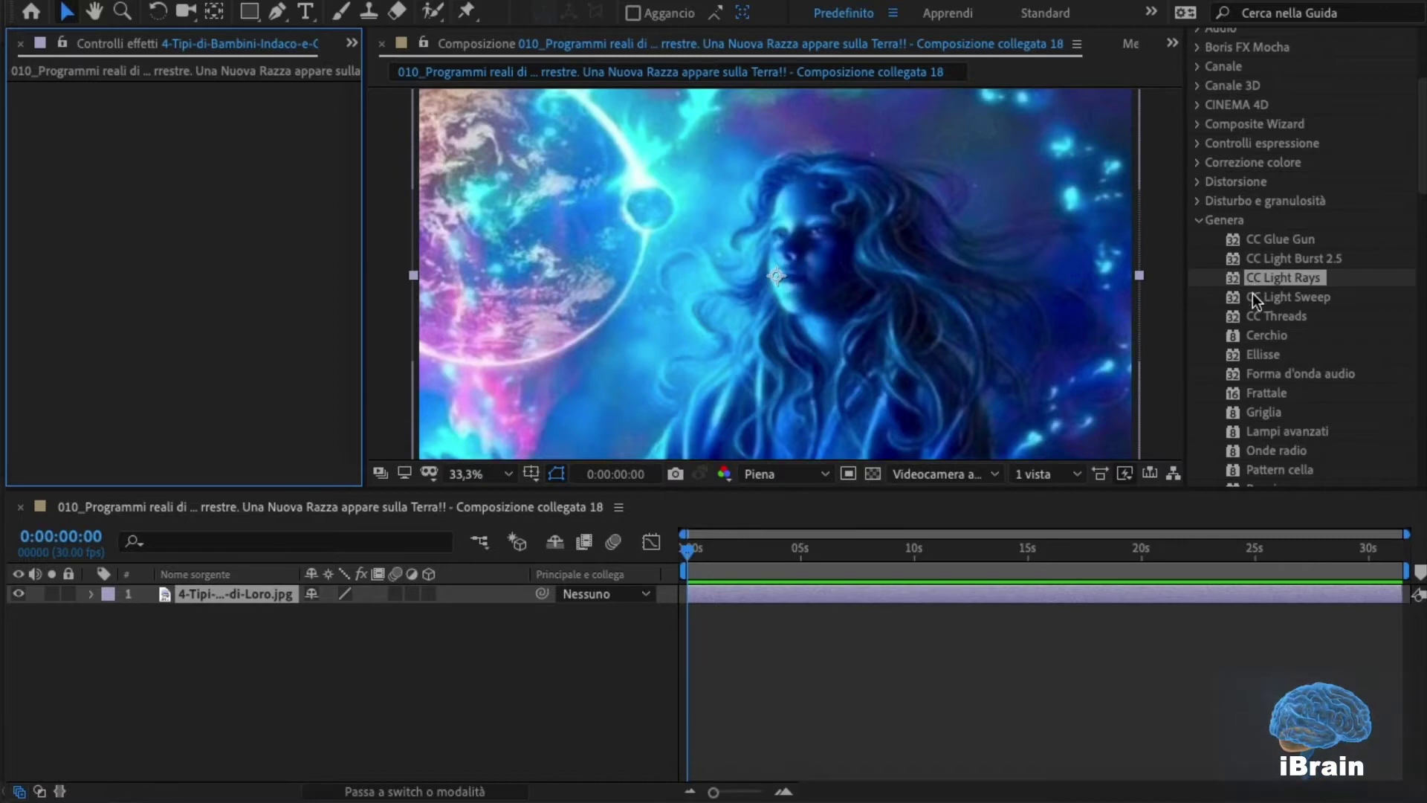
# Apply CC Light Rays to the image layer in place of the undone CC Light Sweep
pyautogui.moveTo(1255, 300); pyautogui.dragTo(842, 594)
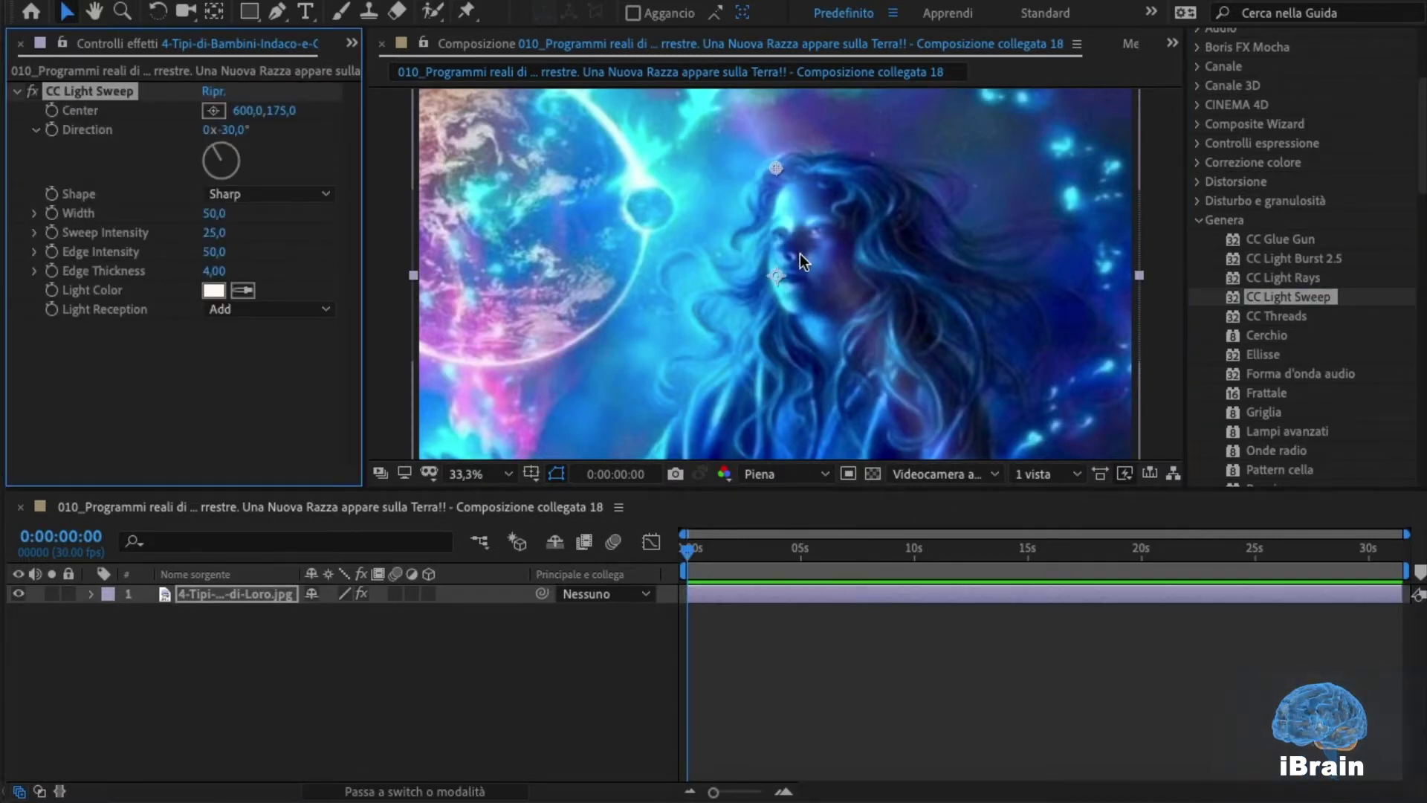
pyautogui.hotkey('ctrl', 'z')
pyautogui.click(1252, 278)
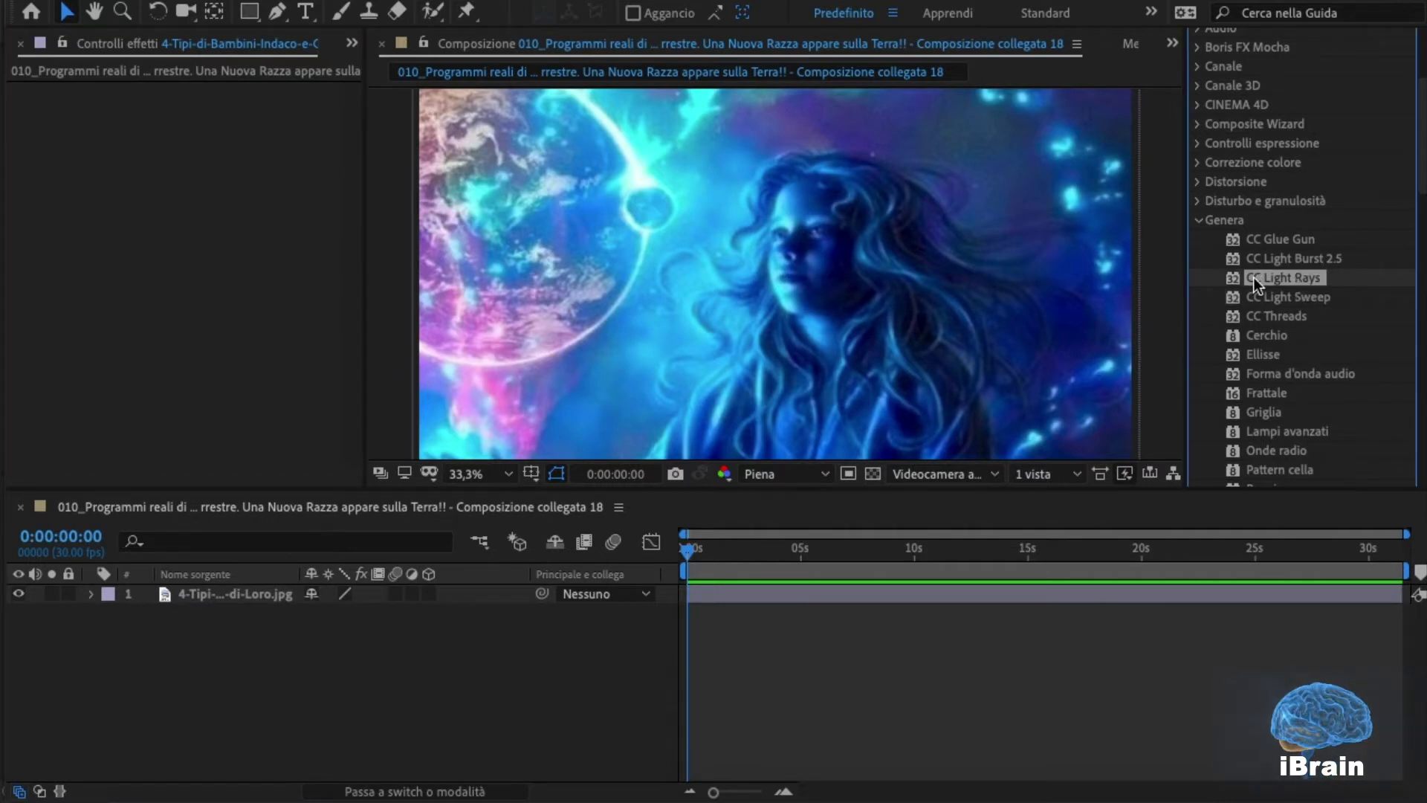
pyautogui.moveTo(1253, 278); pyautogui.dragTo(819, 591)
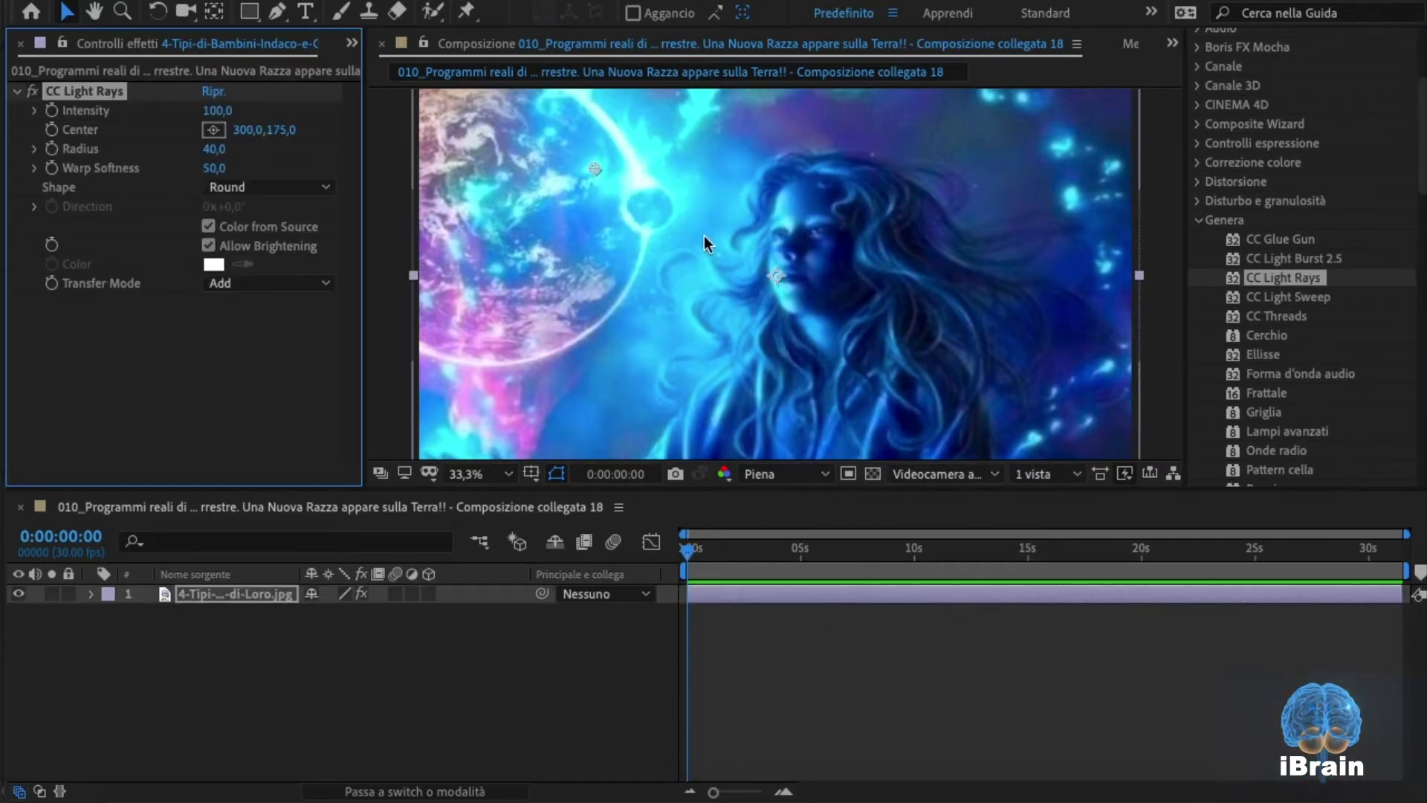
# Place the Light Rays Center on the planet's top edge at 261,7,46,2 and keyframe it
pyautogui.moveTo(594, 163)
pyautogui.mouseDown()
pyautogui.moveTo(919, 313)
pyautogui.moveTo(1071, 201)
pyautogui.mouseUp()
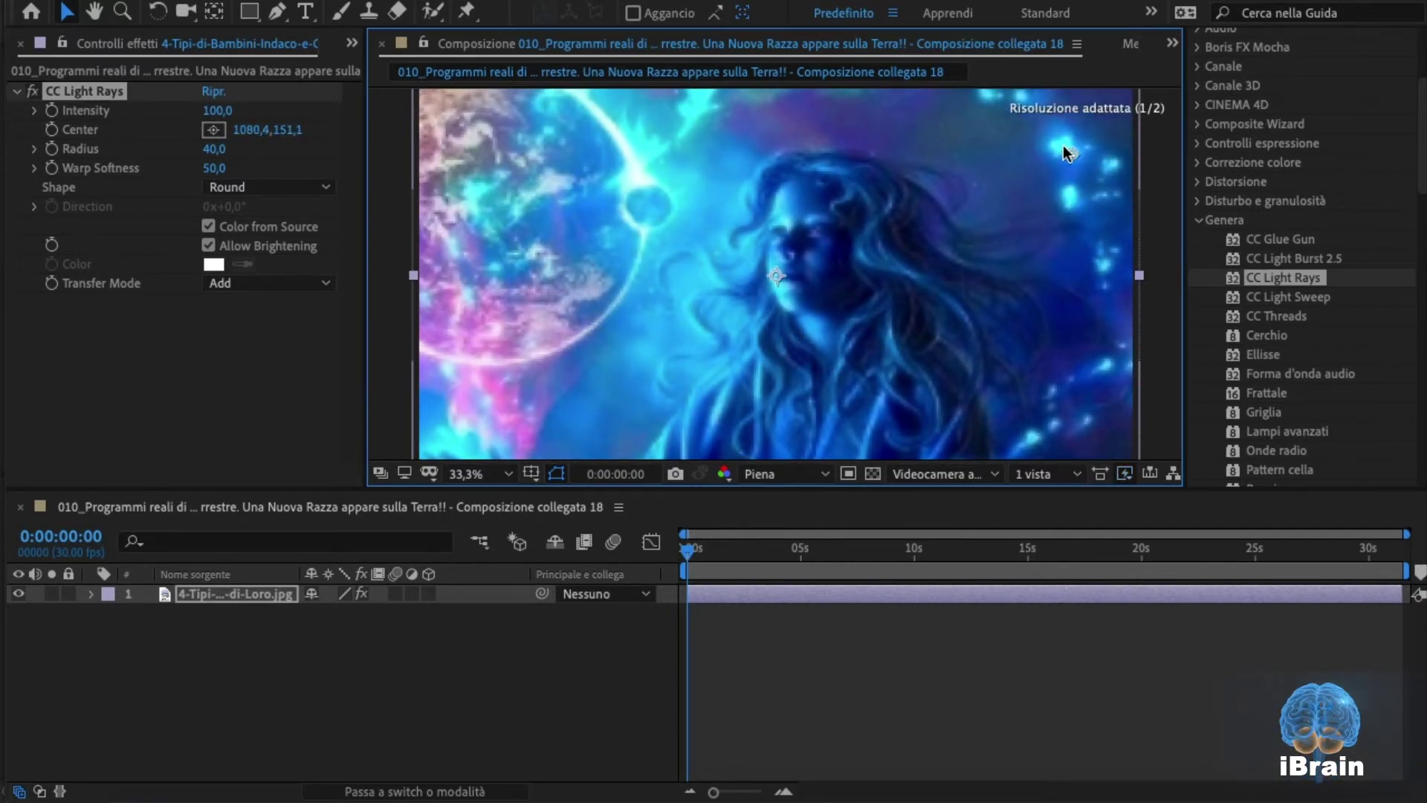
pyautogui.moveTo(1070, 199); pyautogui.dragTo(857, 141)
pyautogui.moveTo(767, 142)
pyautogui.mouseDown()
pyautogui.moveTo(659, 117)
pyautogui.moveTo(838, 214)
pyautogui.moveTo(869, 295)
pyautogui.moveTo(865, 257)
pyautogui.mouseUp()
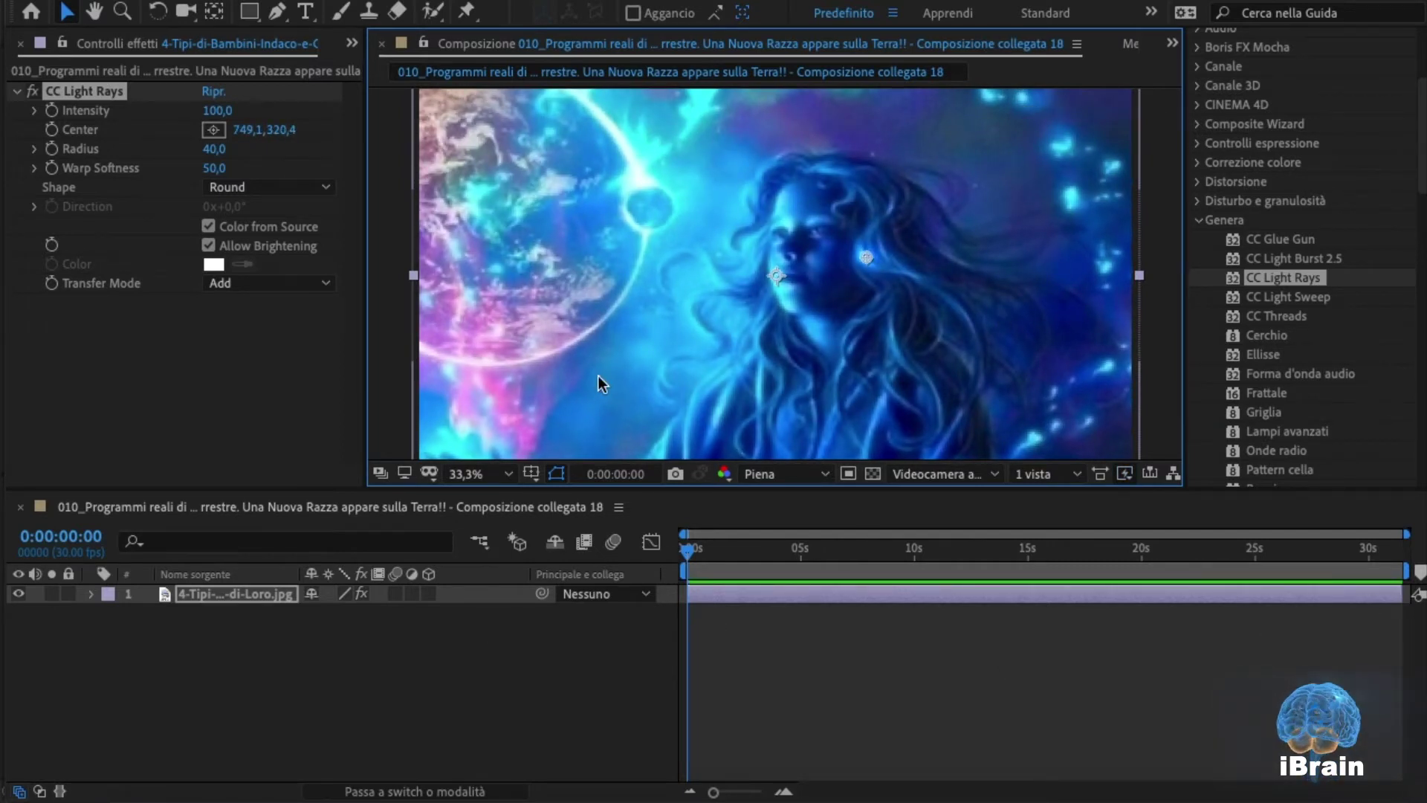
pyautogui.moveTo(244, 130); pyautogui.dragTo(367, 149)
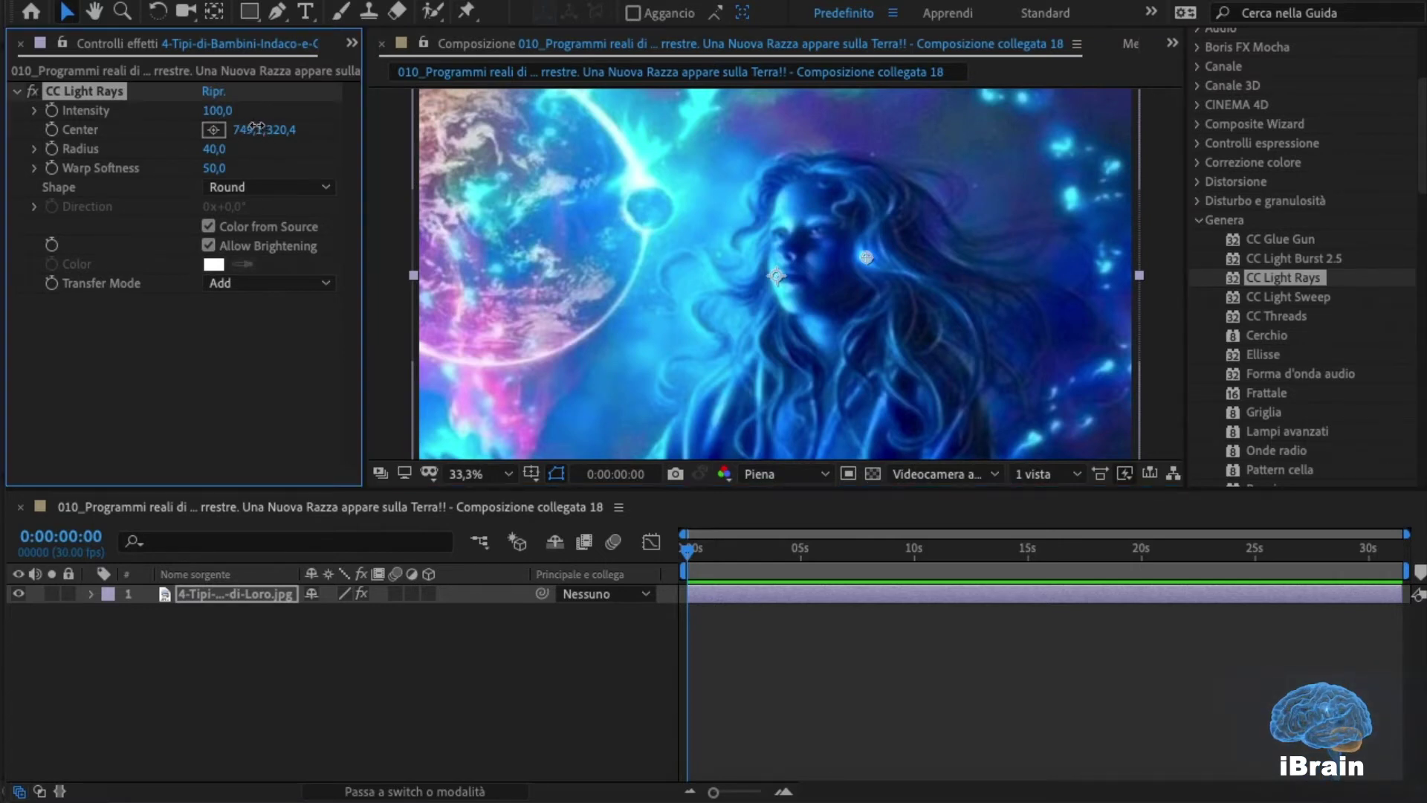
pyautogui.moveTo(908, 258)
pyautogui.mouseDown()
pyautogui.moveTo(734, 257)
pyautogui.moveTo(569, 90)
pyautogui.mouseUp()
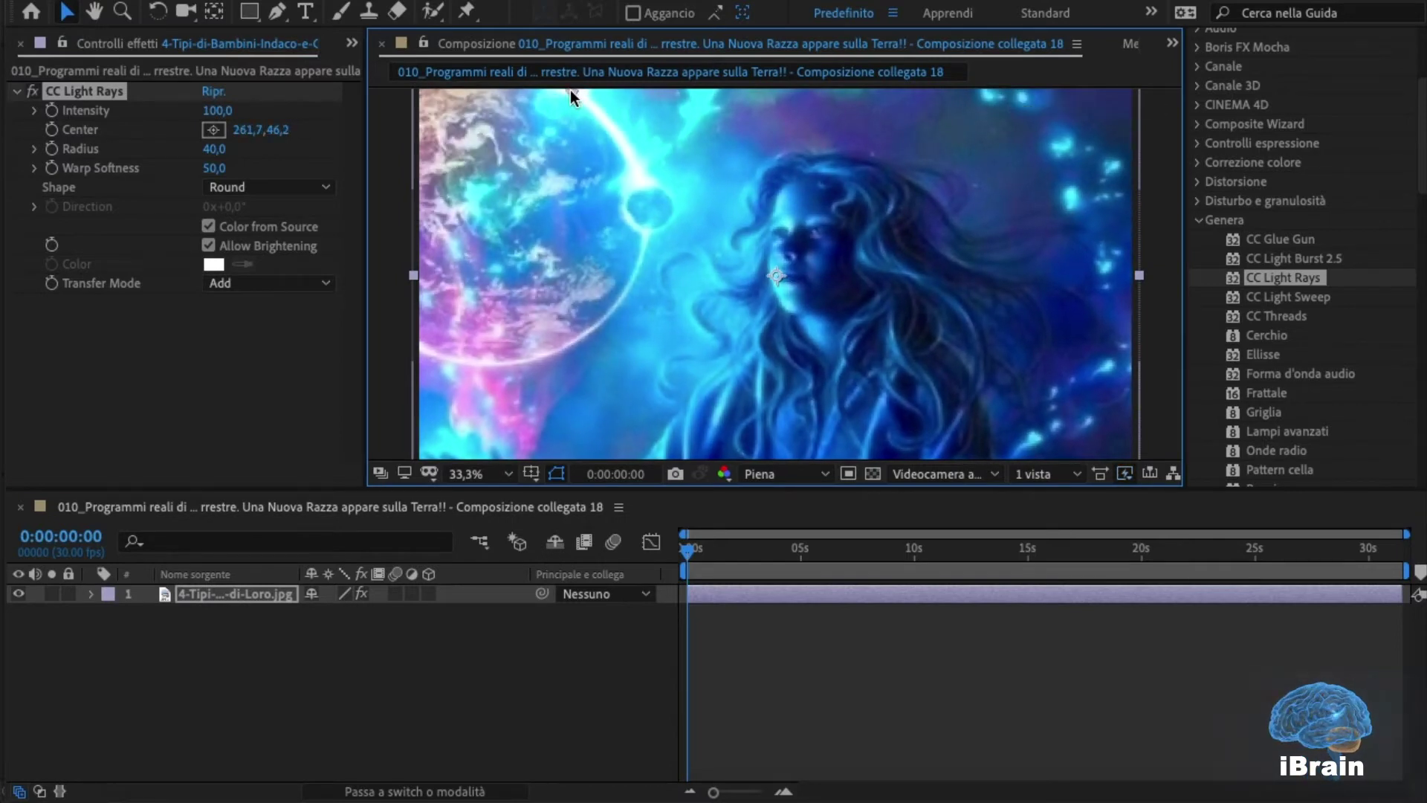
pyautogui.click(55, 132)
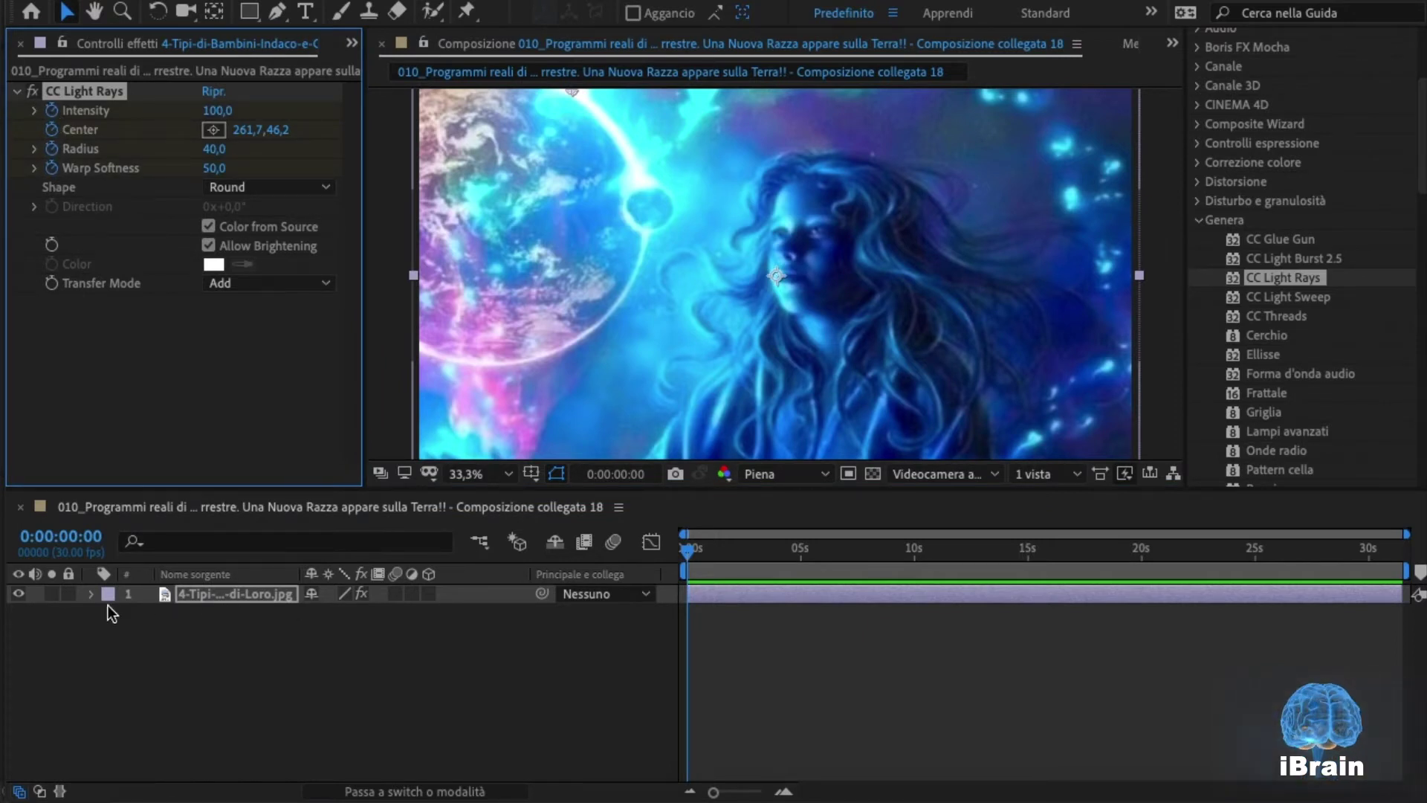
# Show the keyframed Intensity, Center, Radius and Warp Softness properties and select Center
pyautogui.click(290, 644)
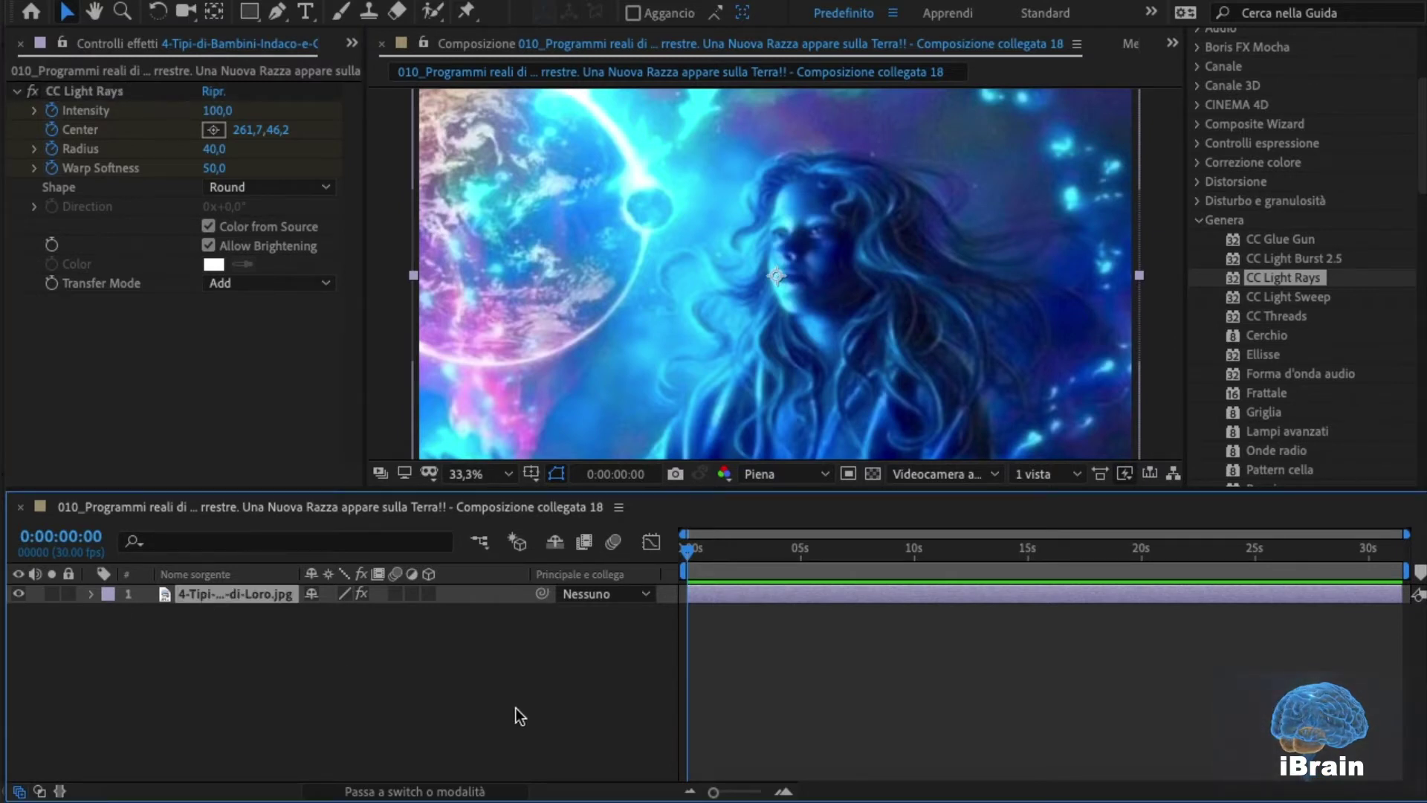
pyautogui.press('u')
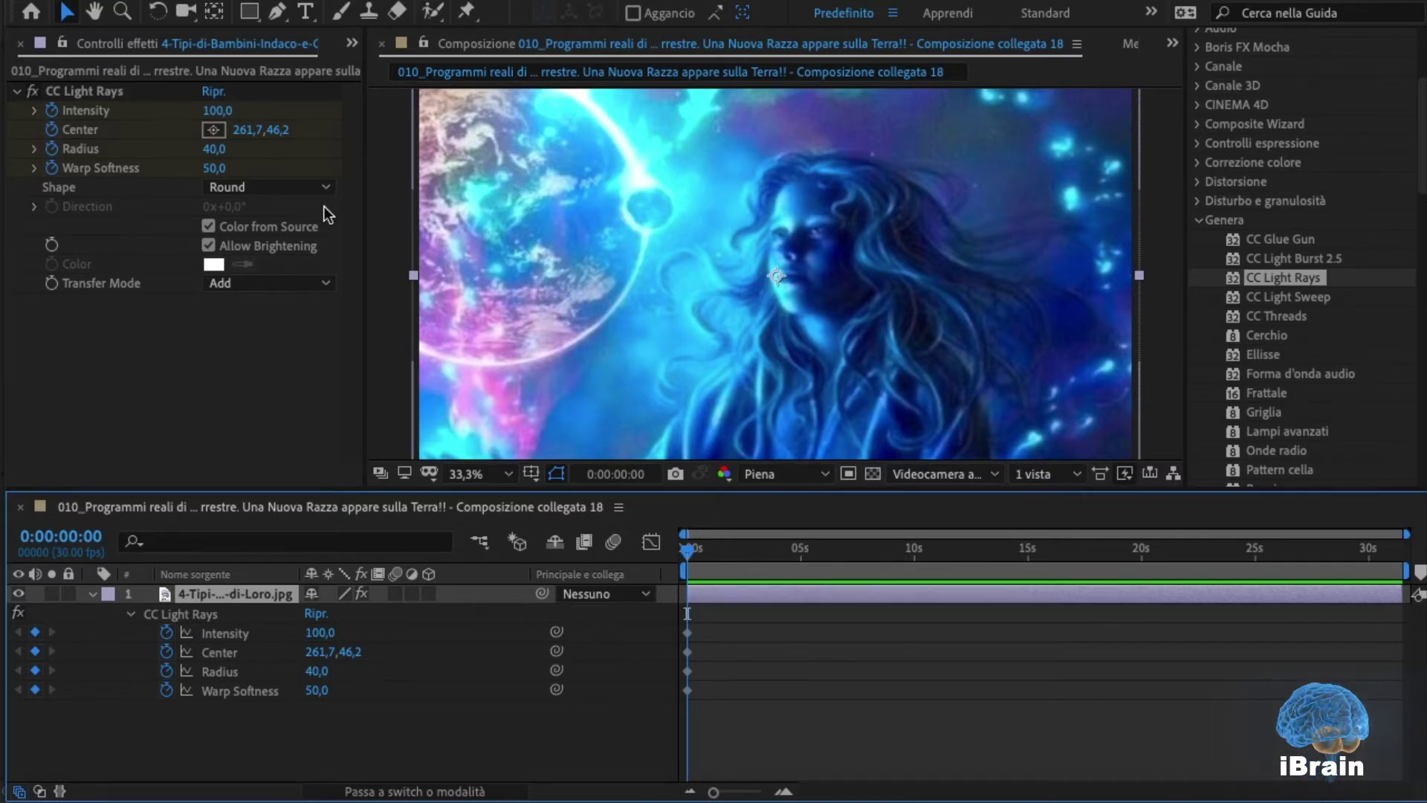
pyautogui.click(177, 225)
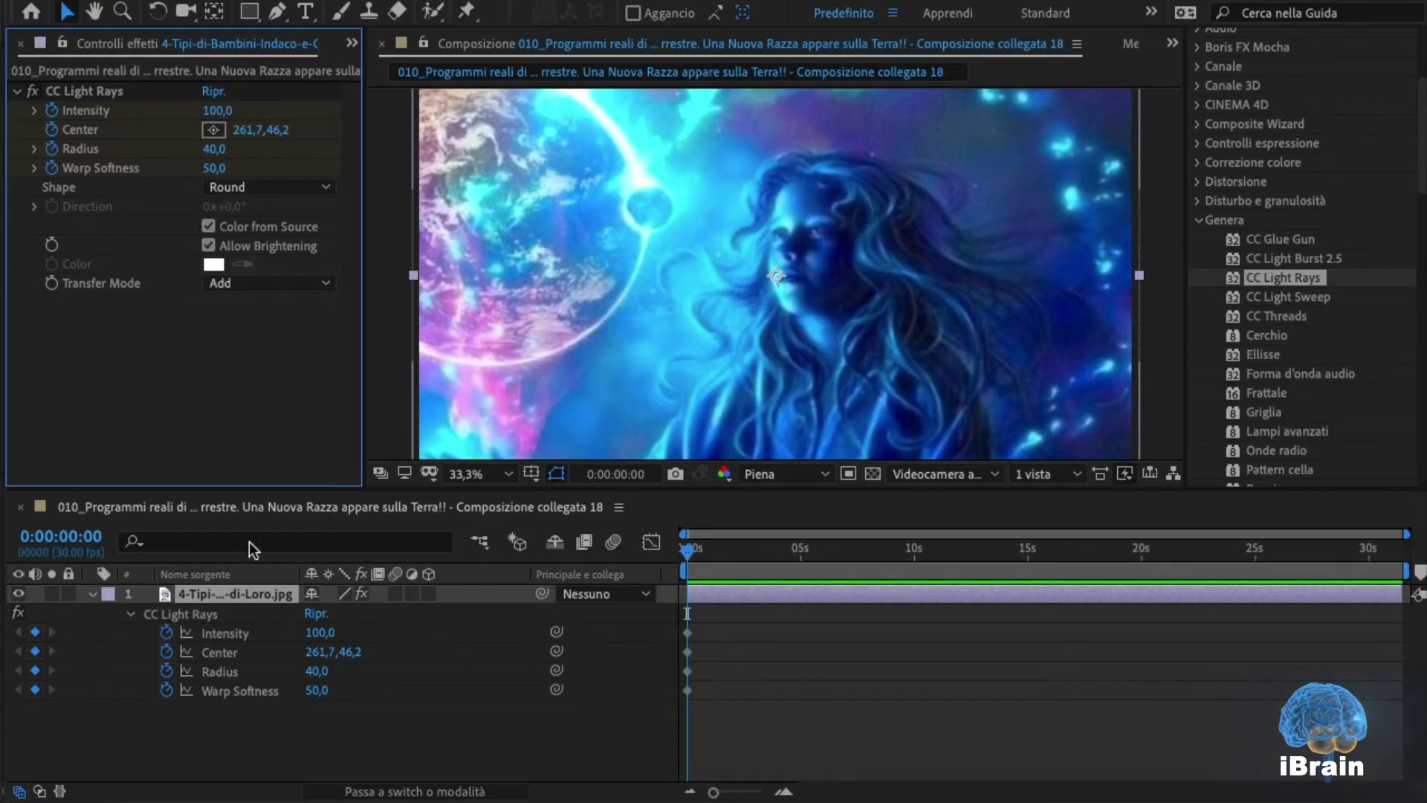
pyautogui.click(576, 281)
pyautogui.click(123, 137)
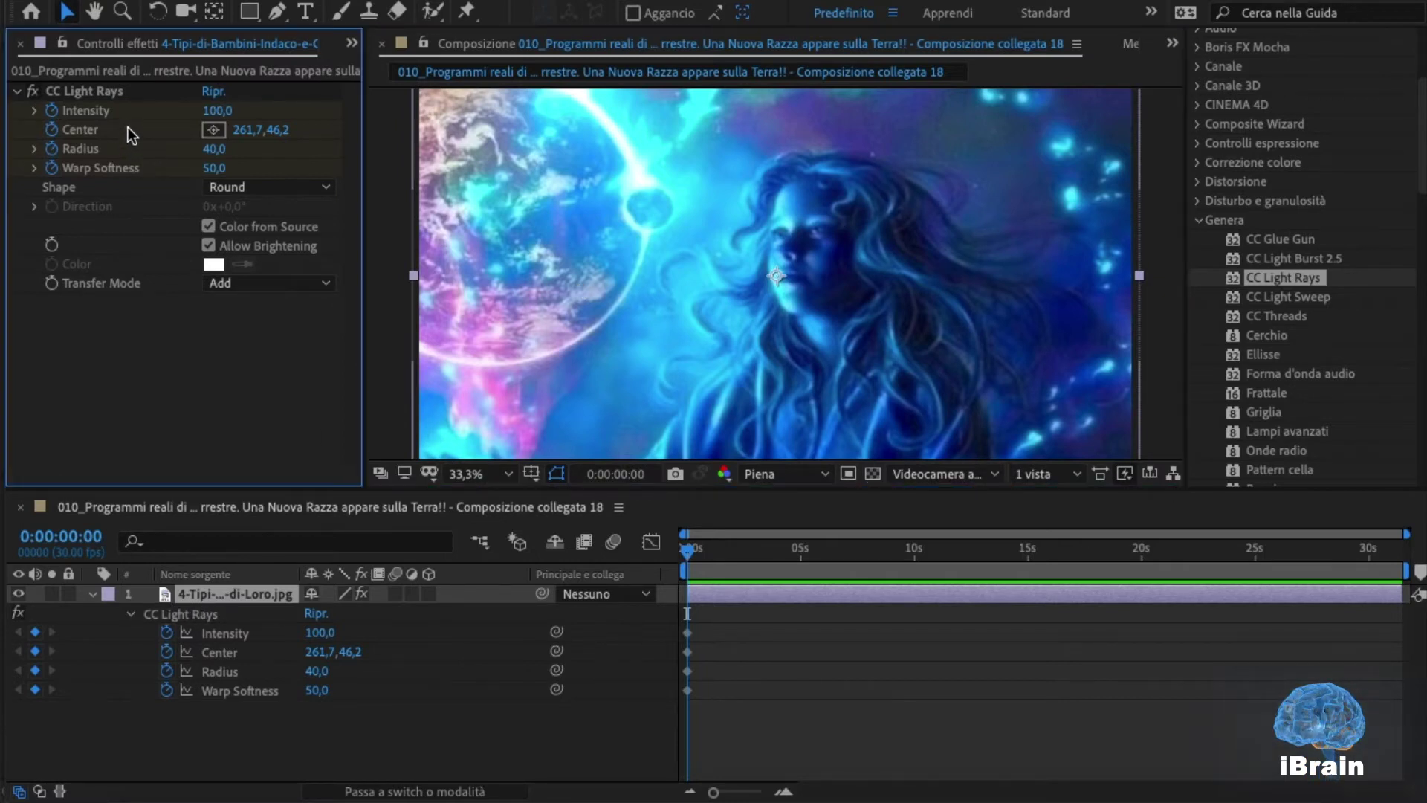
pyautogui.click(229, 652)
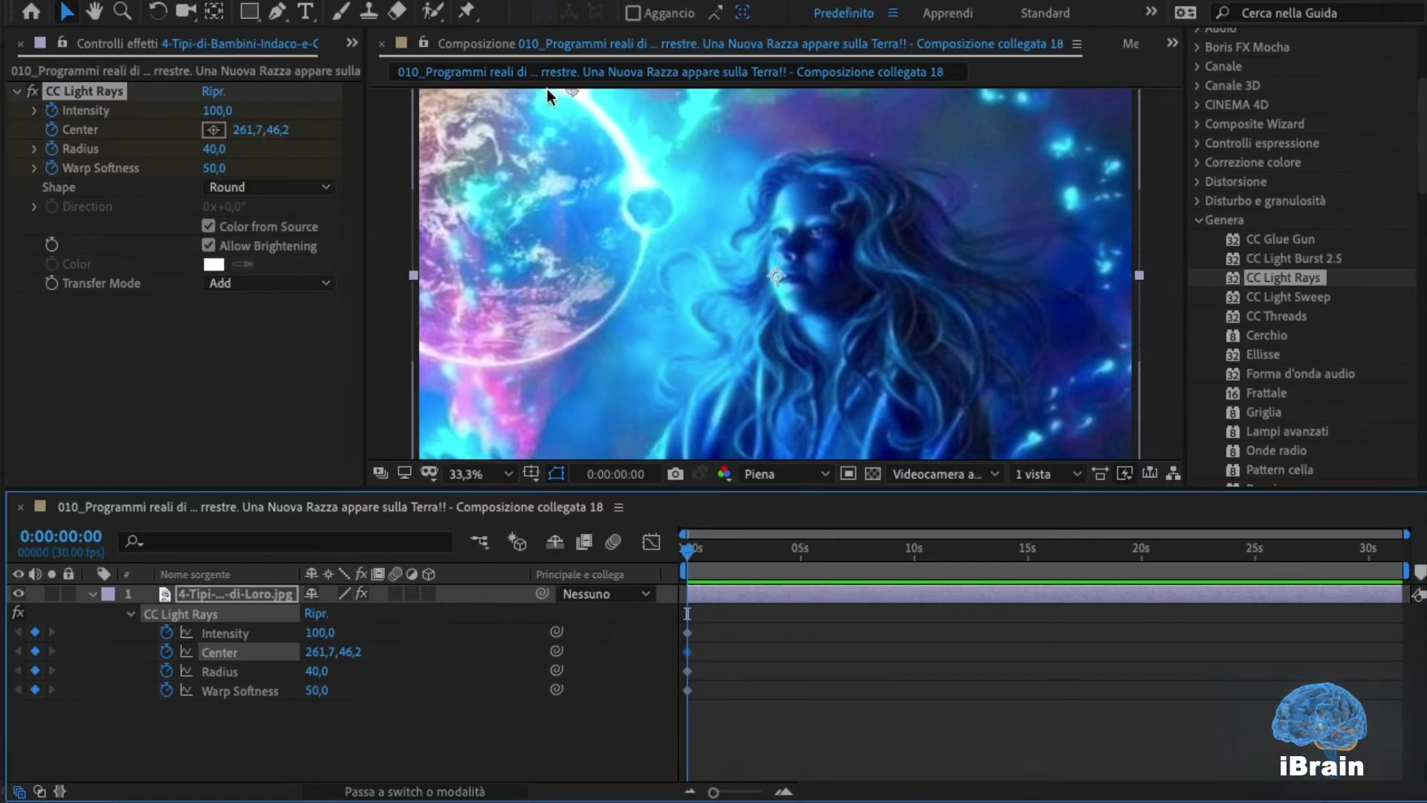
# Keyframe the rays Center along the planet edge at about 1, 2 and 3 seconds
pyautogui.moveTo(690, 555); pyautogui.dragTo(713, 573)
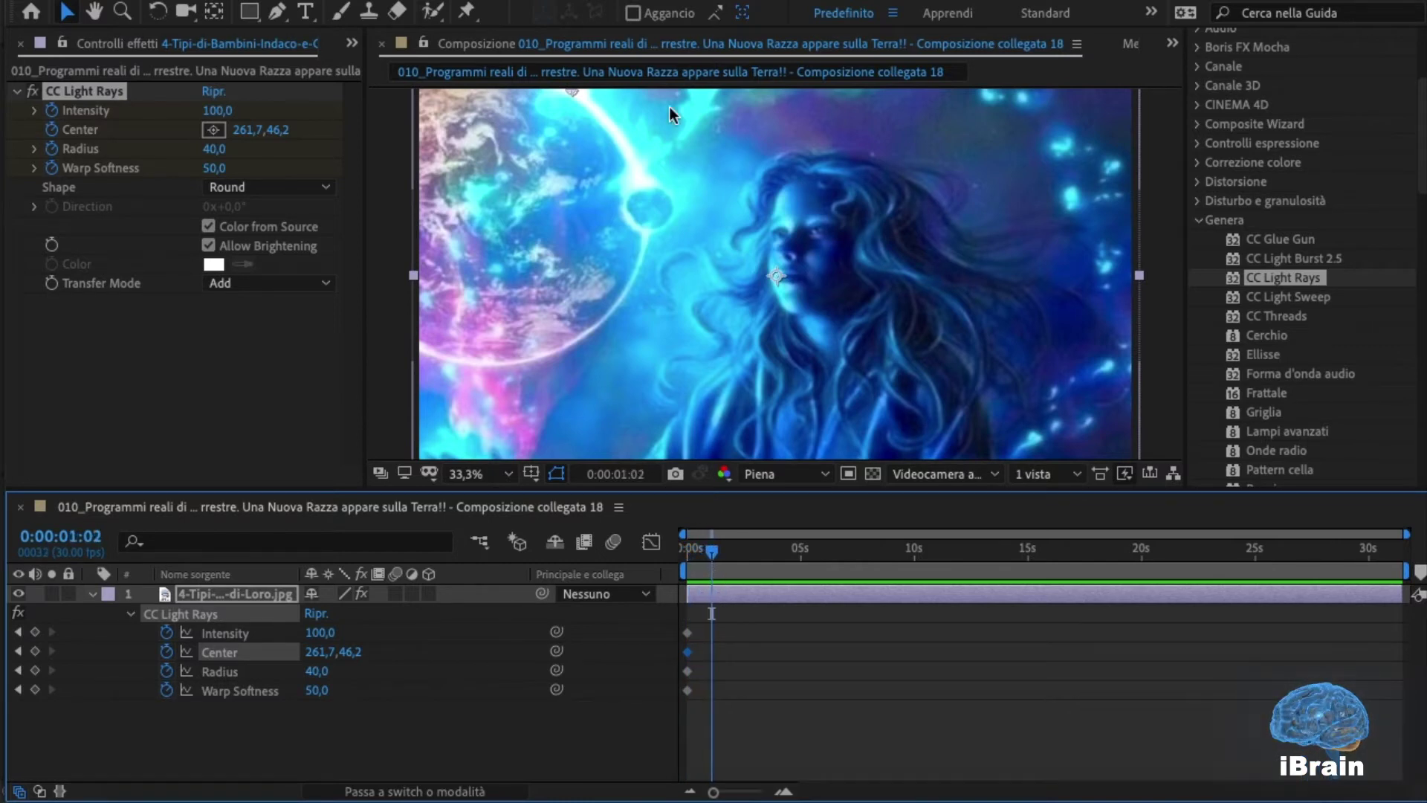
pyautogui.moveTo(570, 92); pyautogui.dragTo(612, 134)
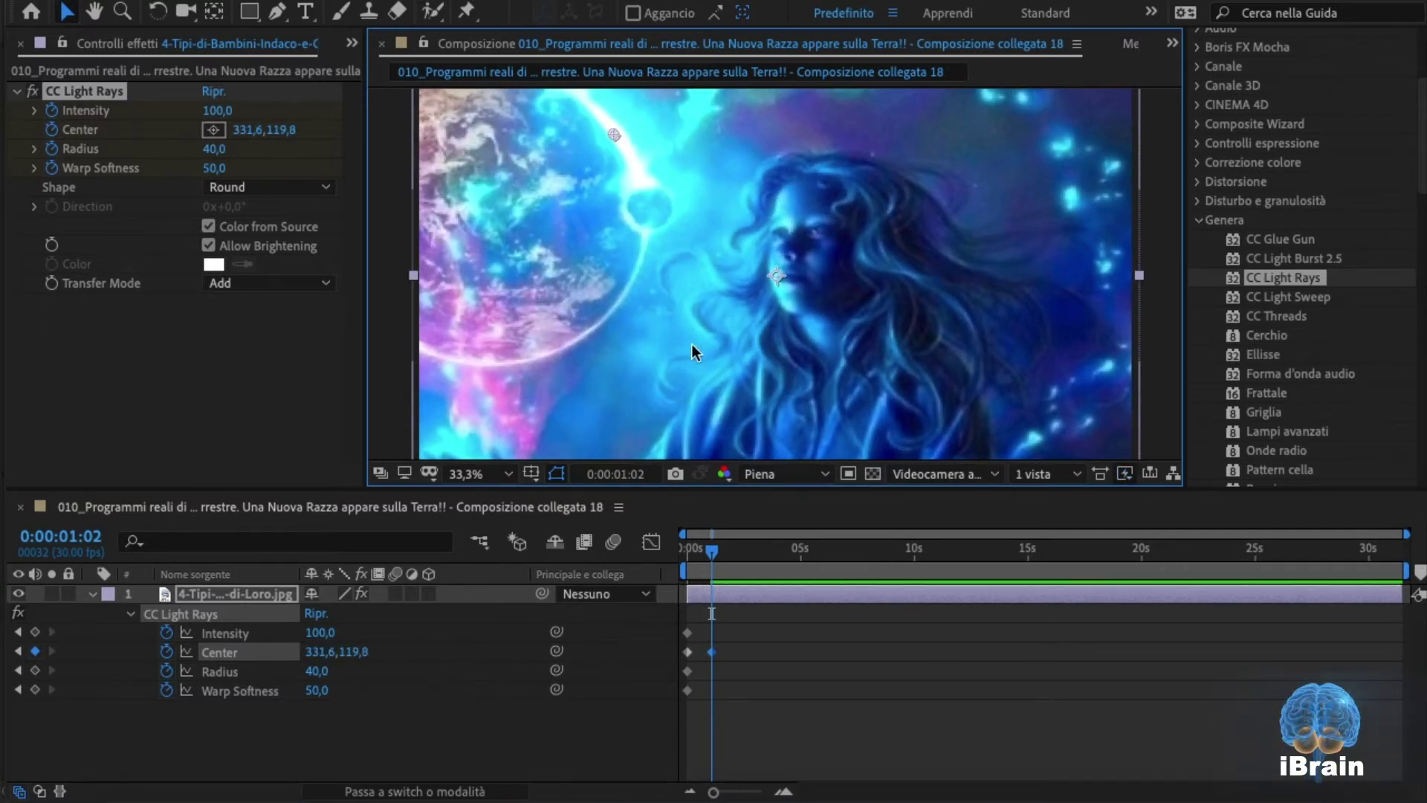
pyautogui.moveTo(711, 556); pyautogui.dragTo(738, 563)
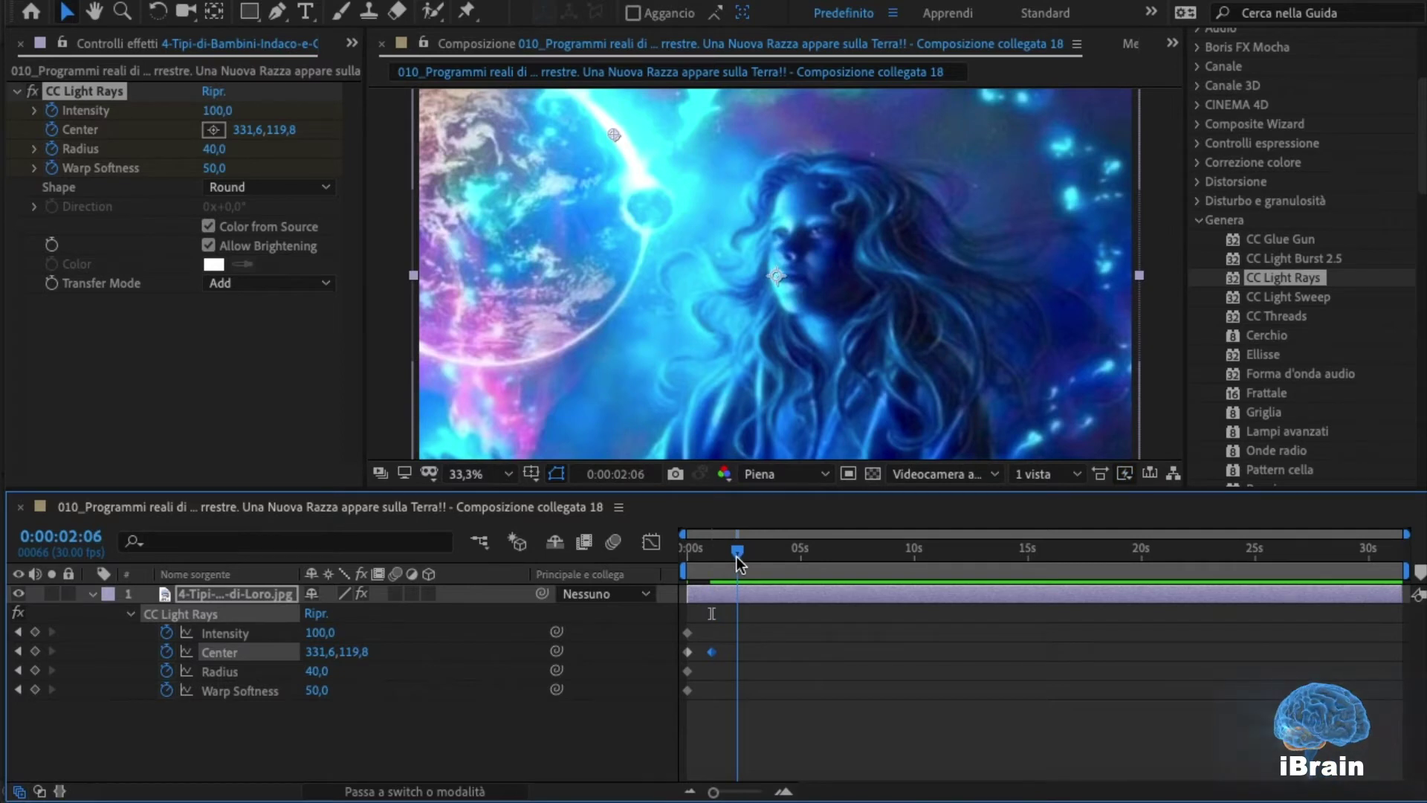
pyautogui.moveTo(738, 562); pyautogui.dragTo(733, 558)
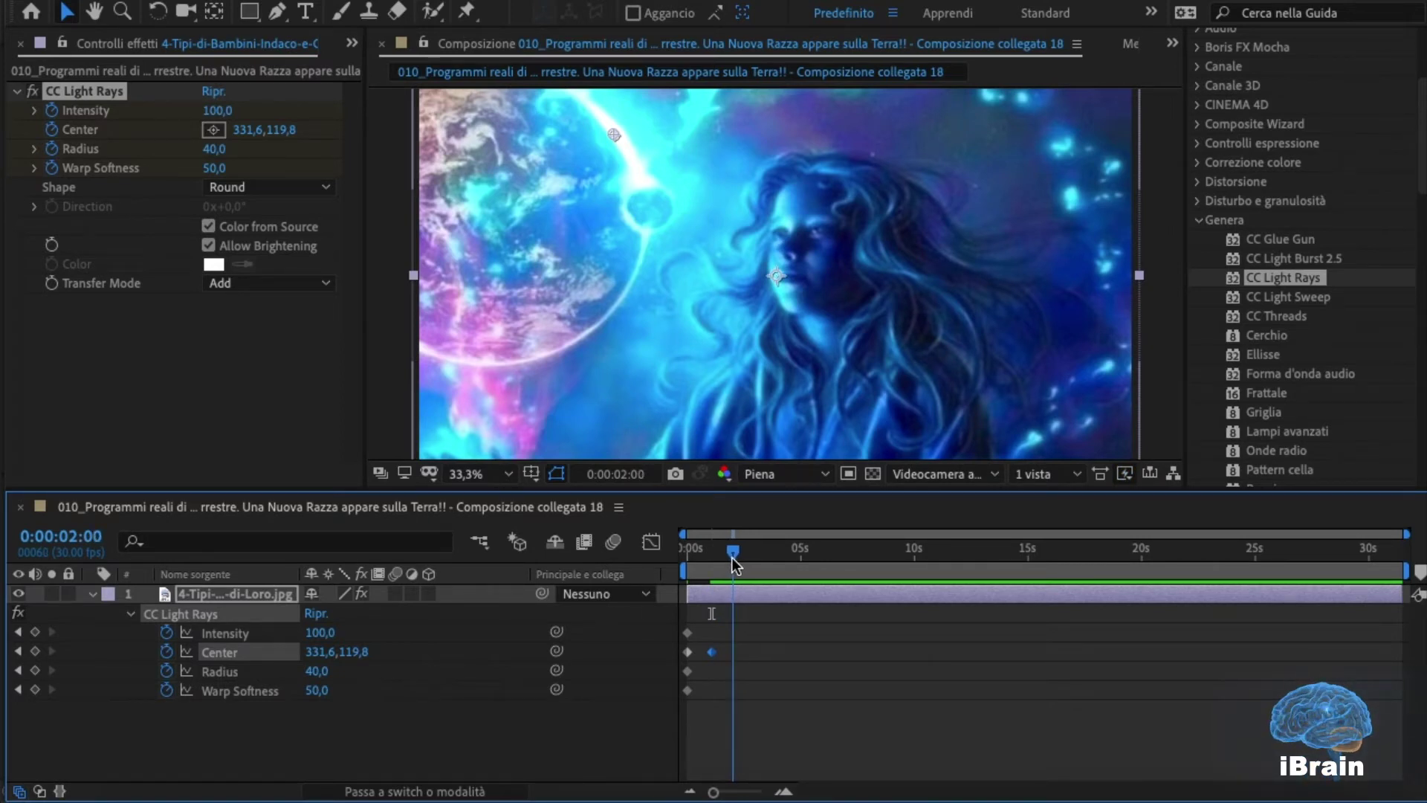
pyautogui.moveTo(614, 135); pyautogui.dragTo(644, 186)
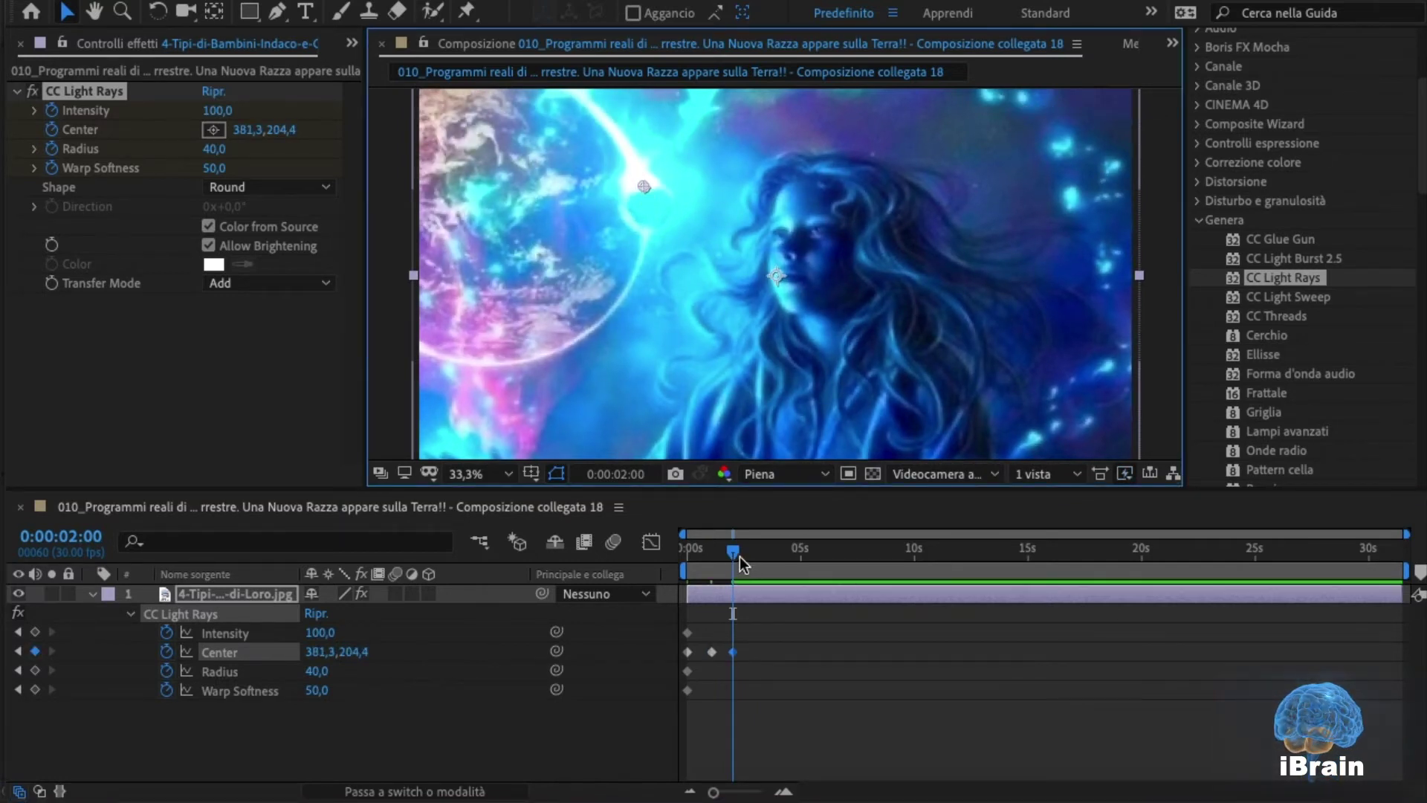
pyautogui.moveTo(733, 557); pyautogui.dragTo(755, 564)
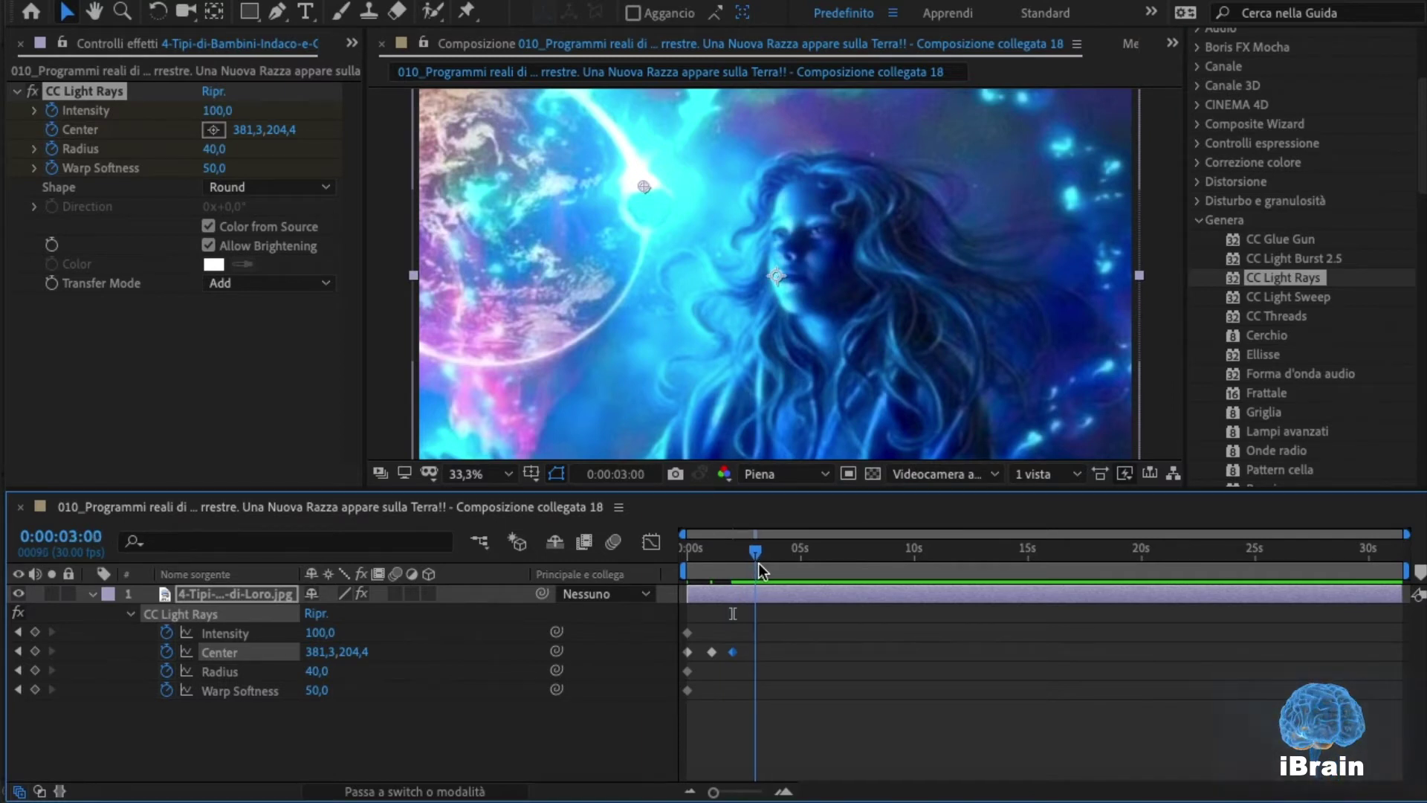
pyautogui.moveTo(644, 195); pyautogui.dragTo(634, 292)
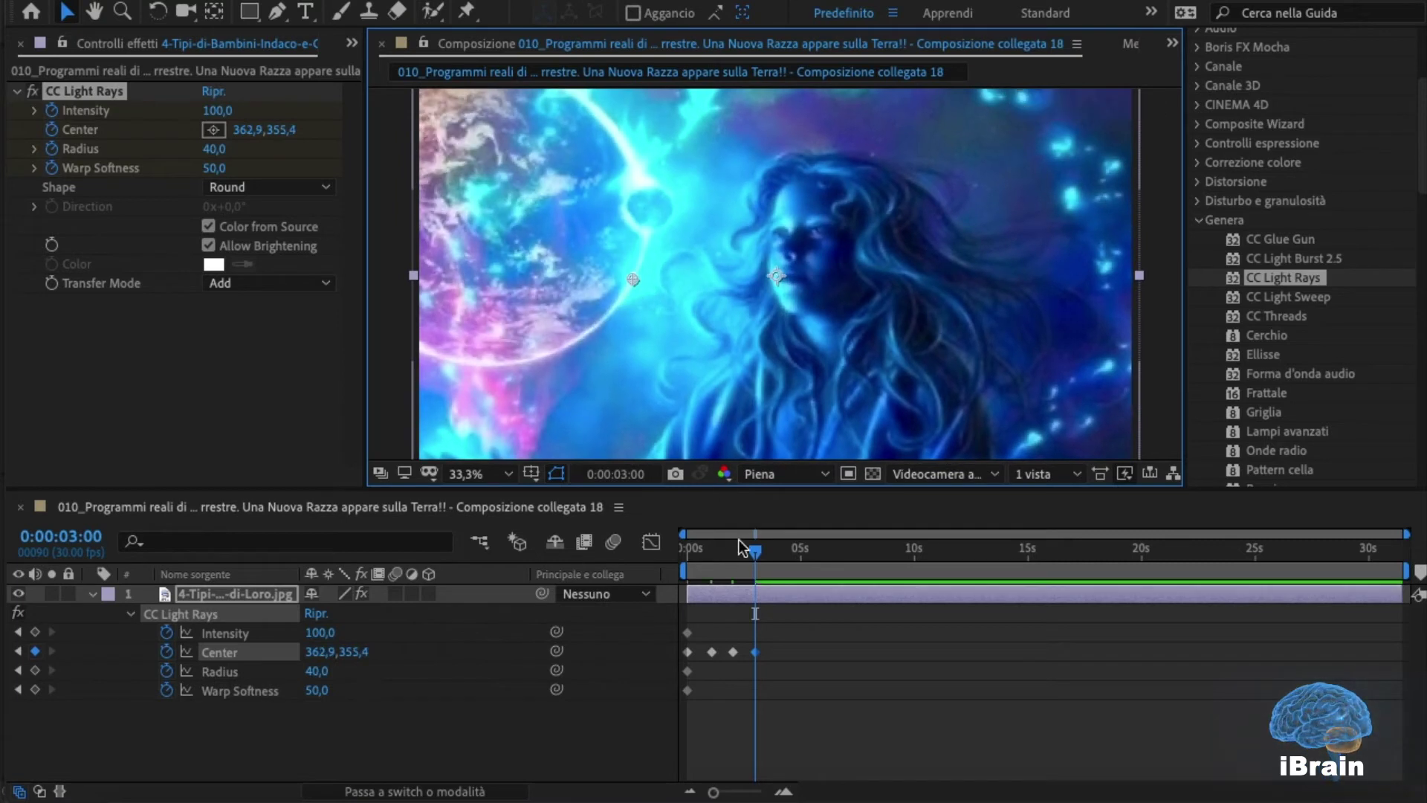
# Continue Center keyframes at 4, 5 and 6 seconds, down to 13,2,460,3 on the planet's left edge
pyautogui.moveTo(755, 554); pyautogui.dragTo(785, 563)
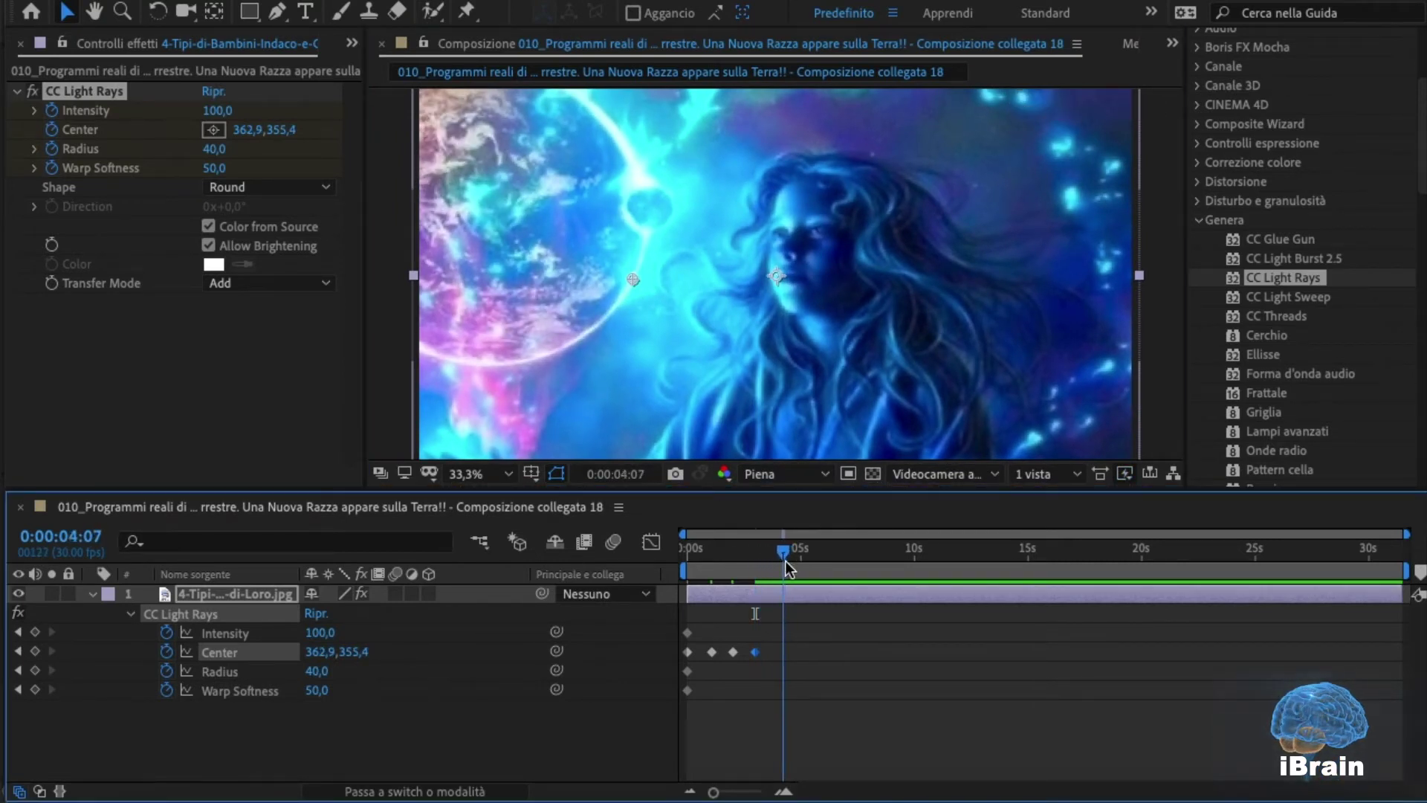
pyautogui.moveTo(785, 560); pyautogui.dragTo(780, 563)
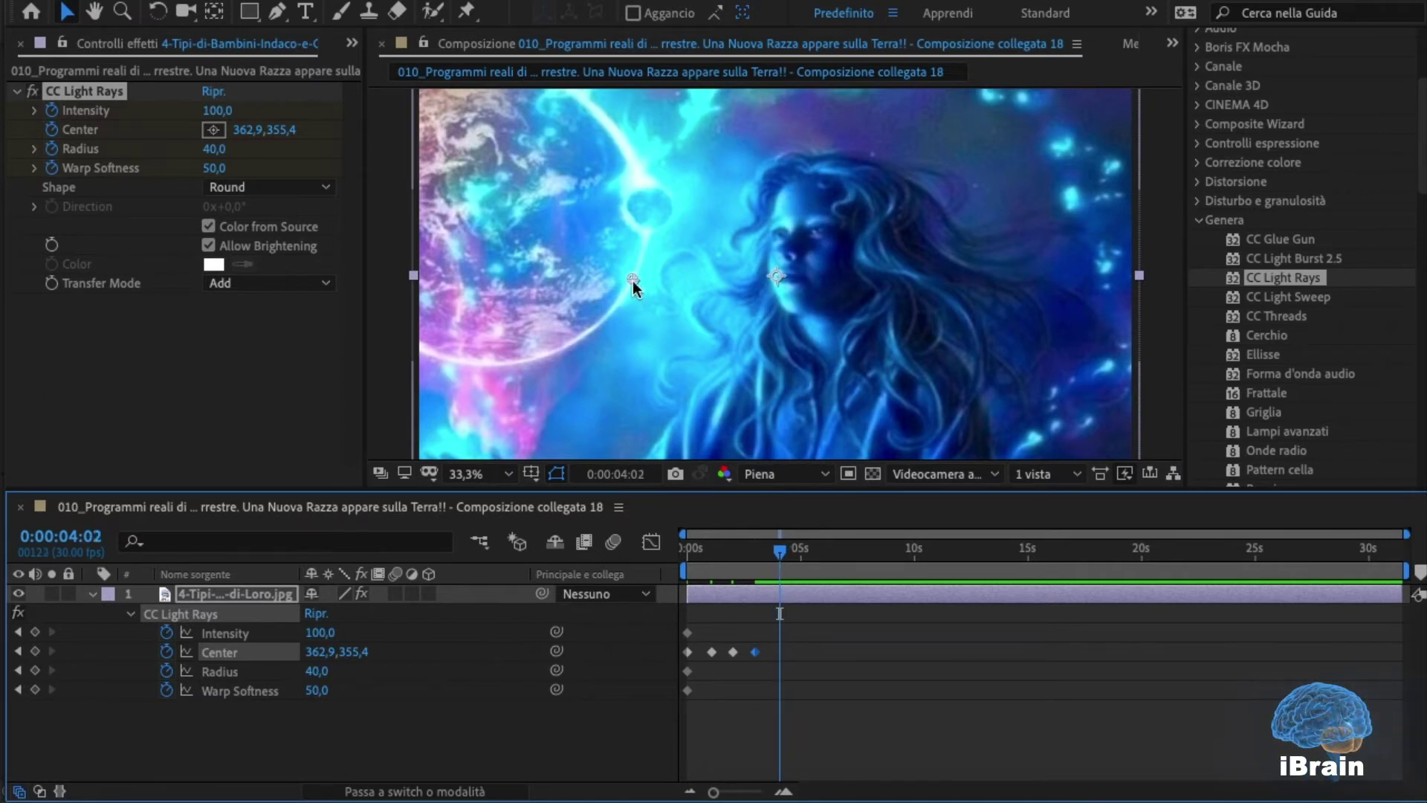
pyautogui.moveTo(632, 280); pyautogui.dragTo(588, 335)
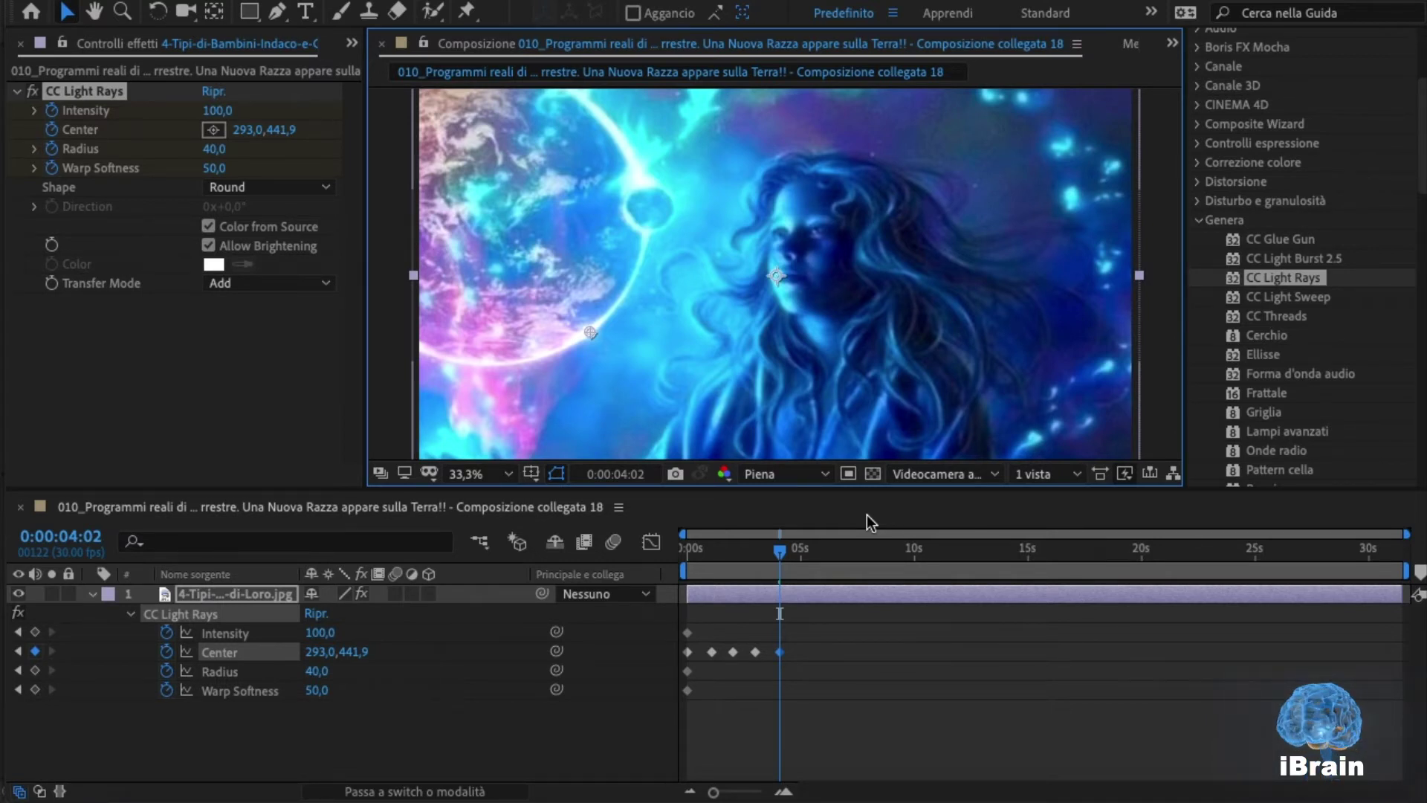
pyautogui.moveTo(827, 562)
pyautogui.mouseDown()
pyautogui.moveTo(801, 580)
pyautogui.moveTo(802, 554)
pyautogui.mouseUp()
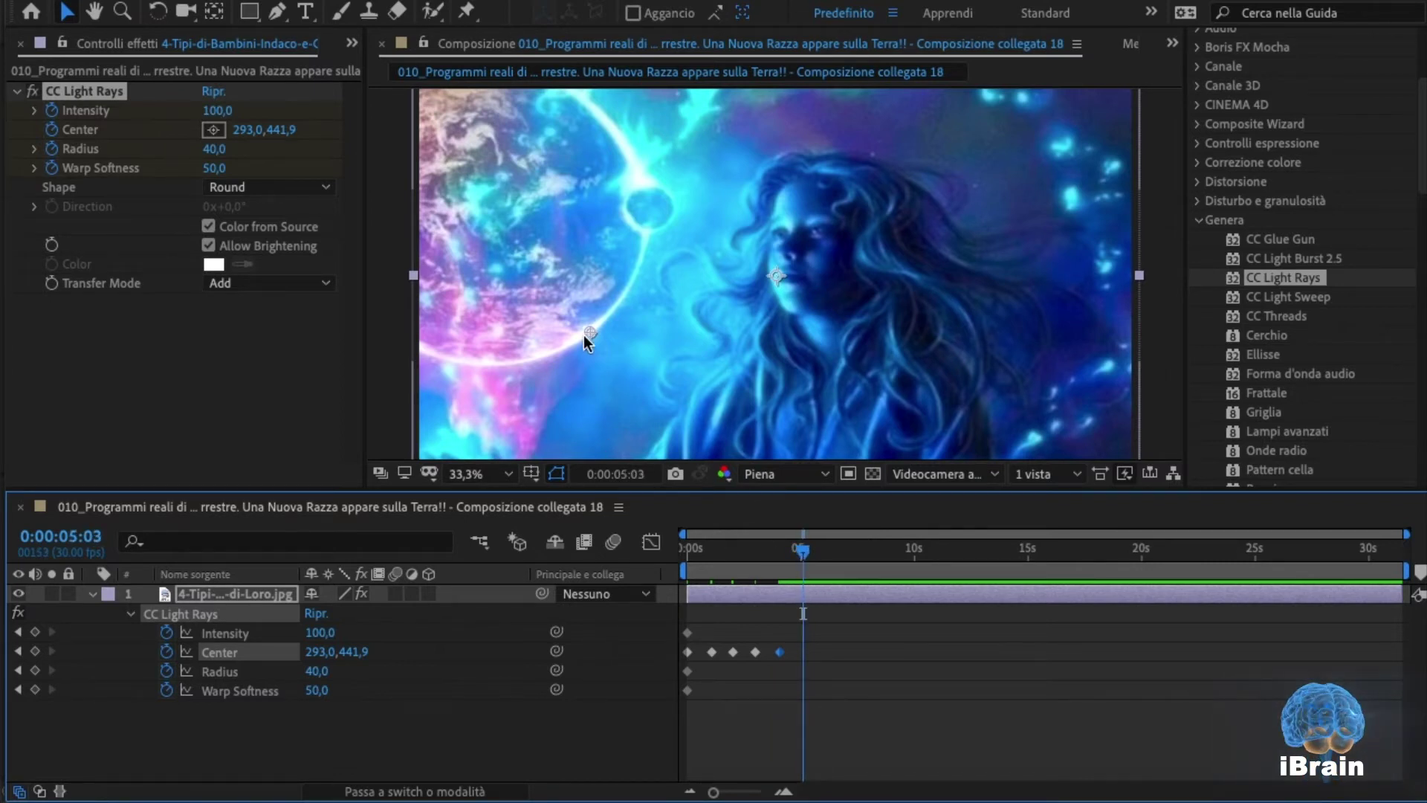
pyautogui.moveTo(587, 333); pyautogui.dragTo(498, 365)
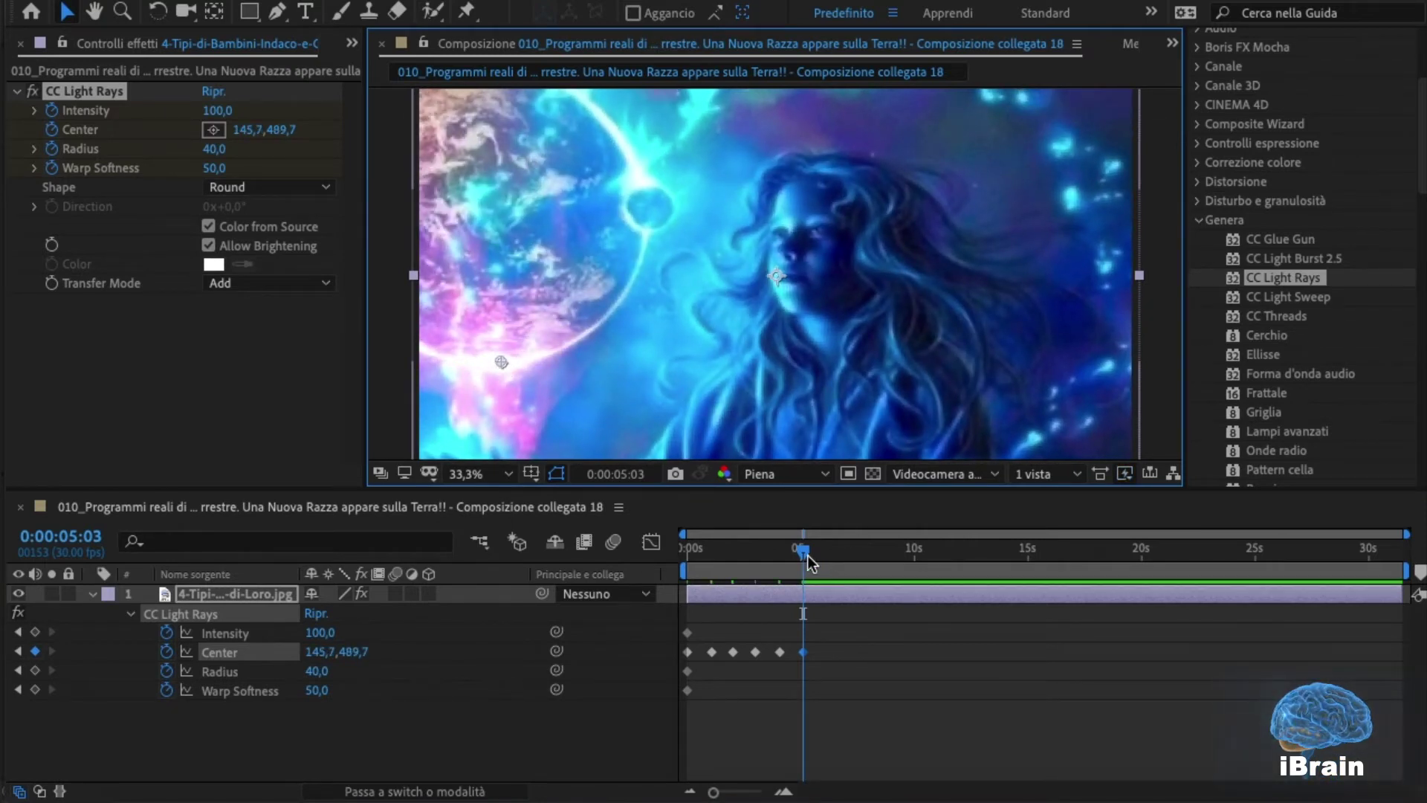
pyautogui.moveTo(805, 555); pyautogui.dragTo(822, 565)
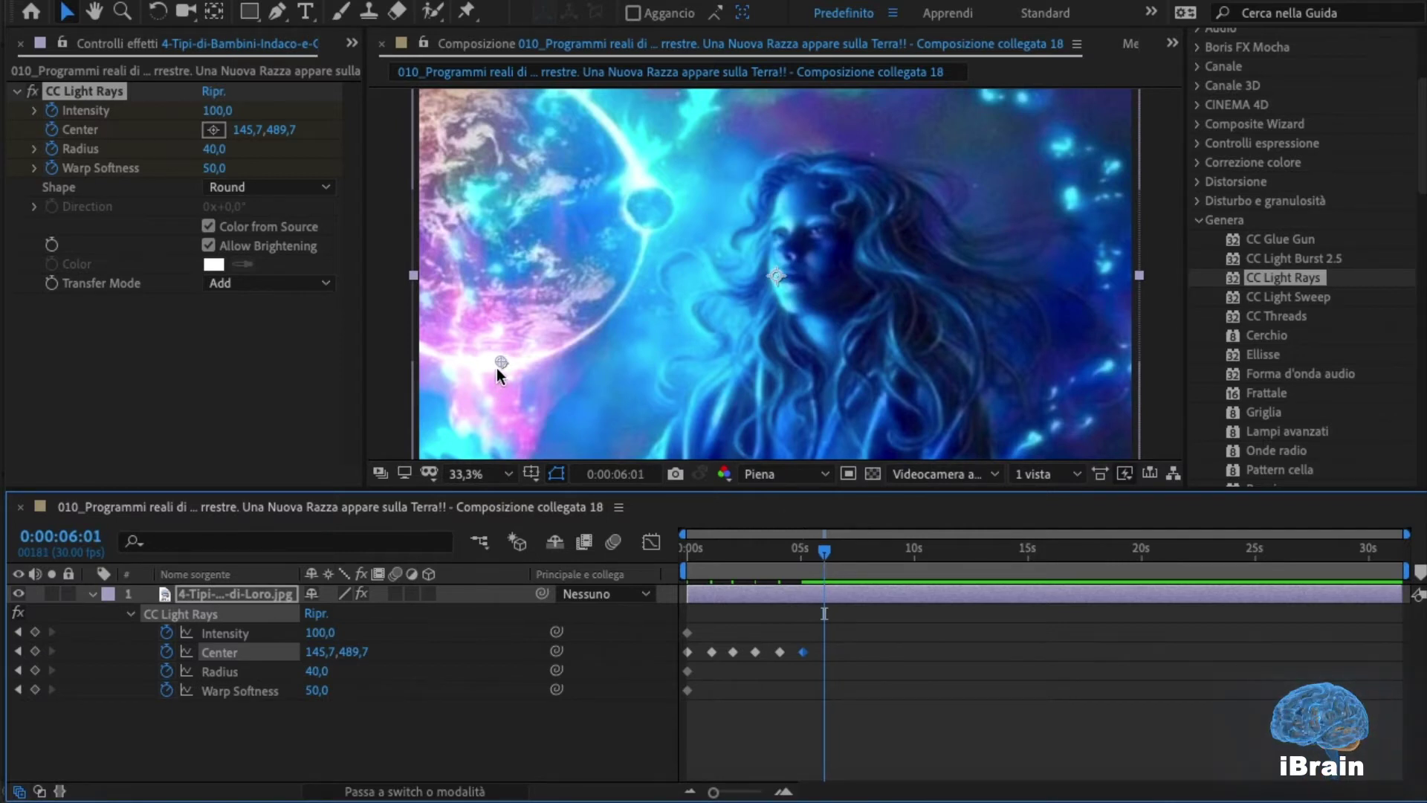
pyautogui.moveTo(496, 368); pyautogui.dragTo(417, 344)
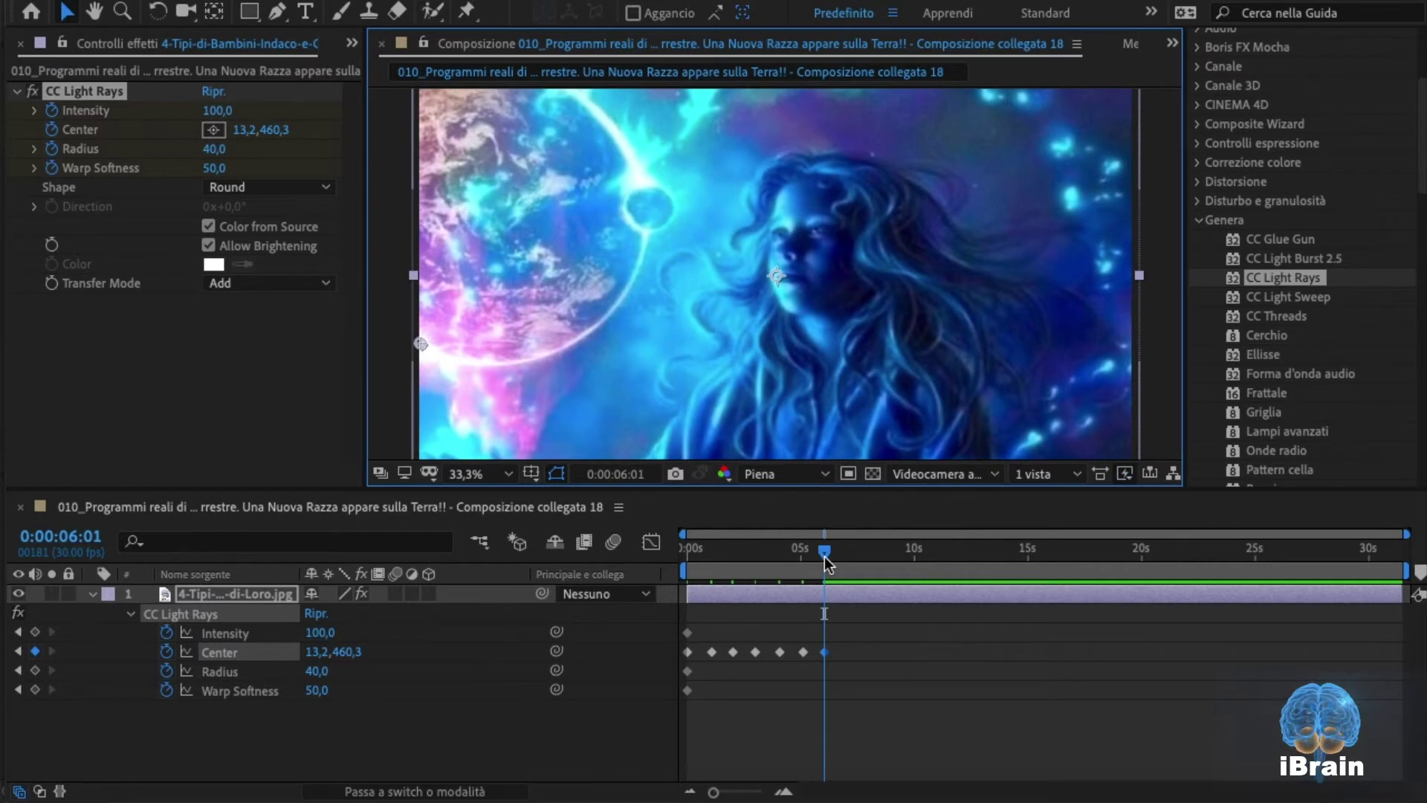
pyautogui.moveTo(825, 564); pyautogui.dragTo(678, 576)
# Preview the animated light rays from the composition start, then stop playback
pyautogui.press('h')
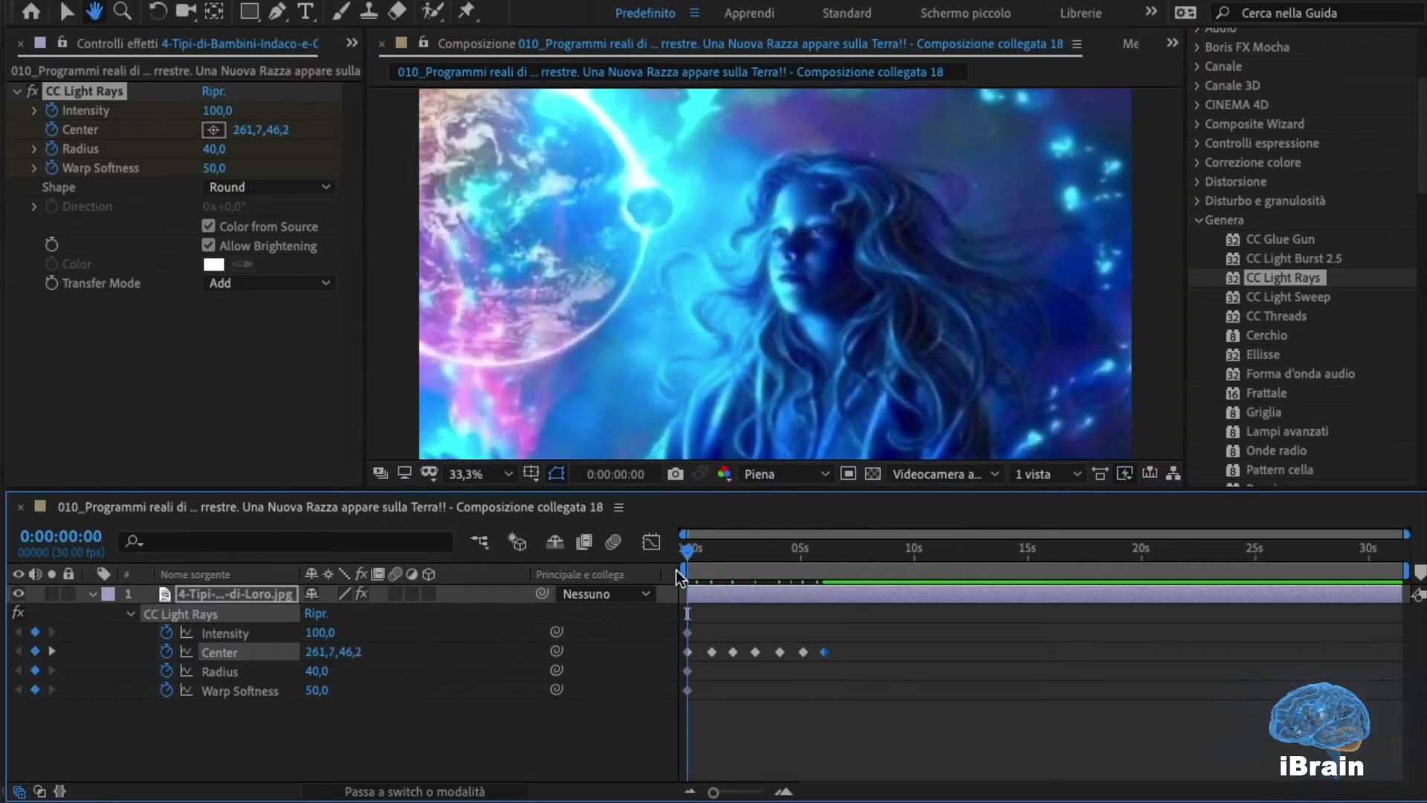
pyautogui.press('space')
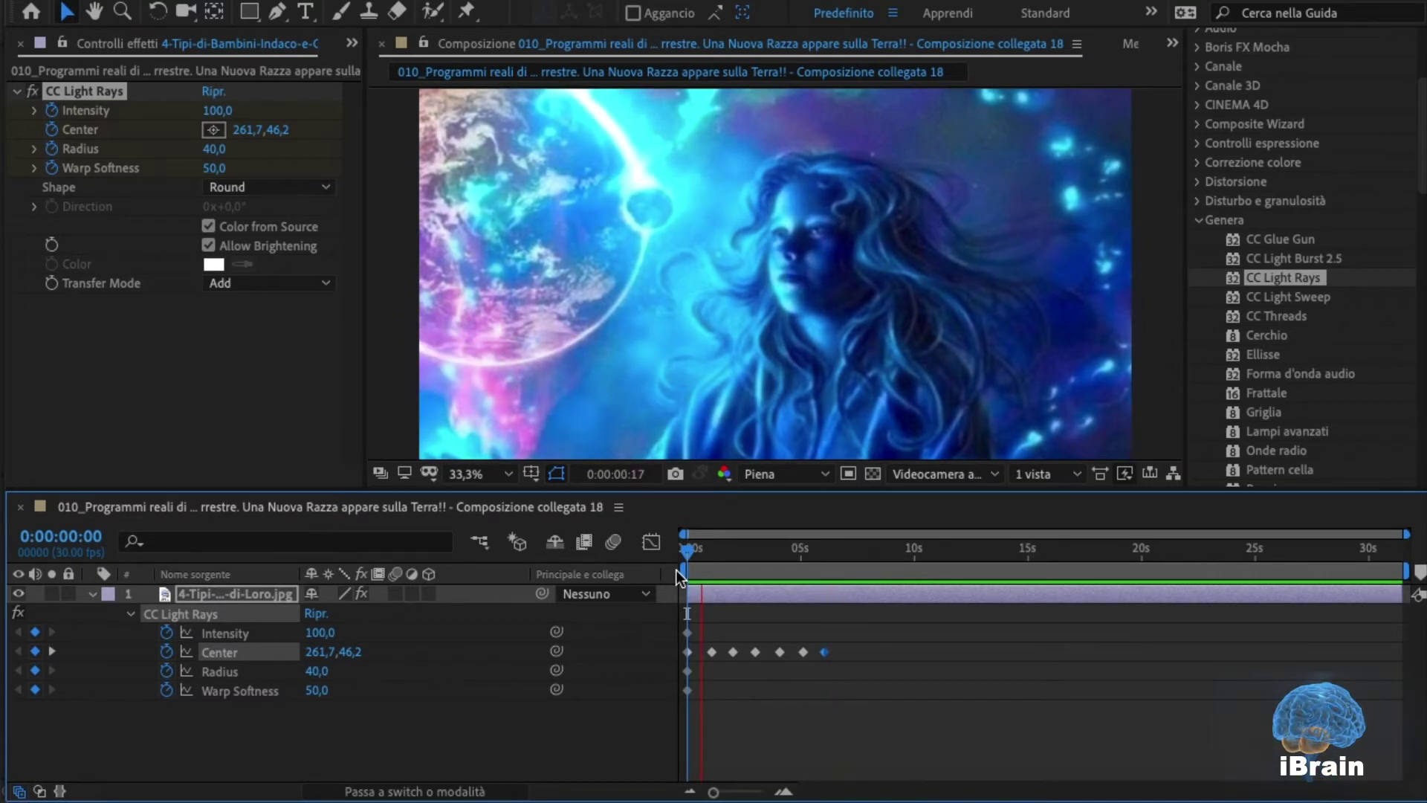
pyautogui.press('space')
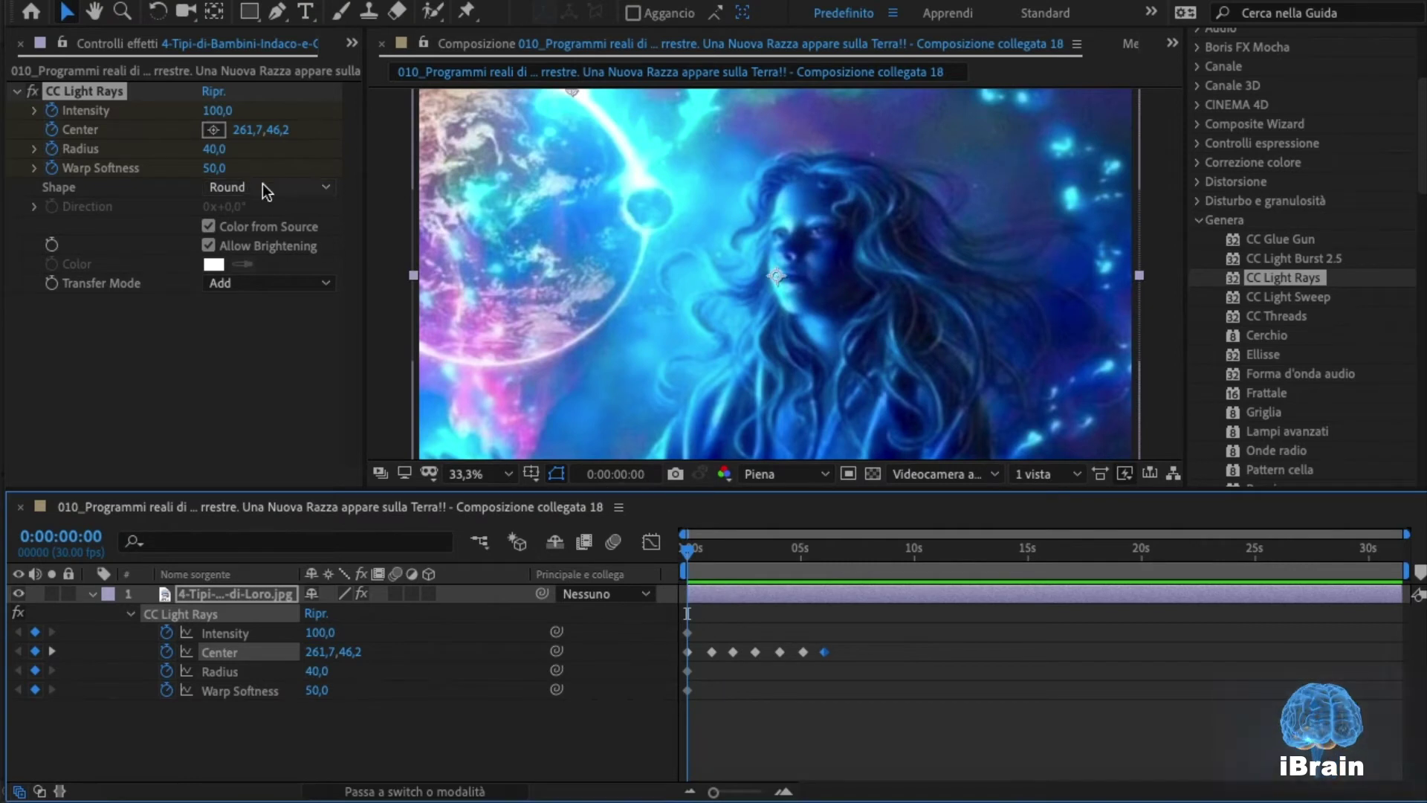
# Set Light Rays Radius 69, Warp Softness 78 and Intensity 130, then preview the result
pyautogui.moveTo(216, 149); pyautogui.dragTo(240, 149)
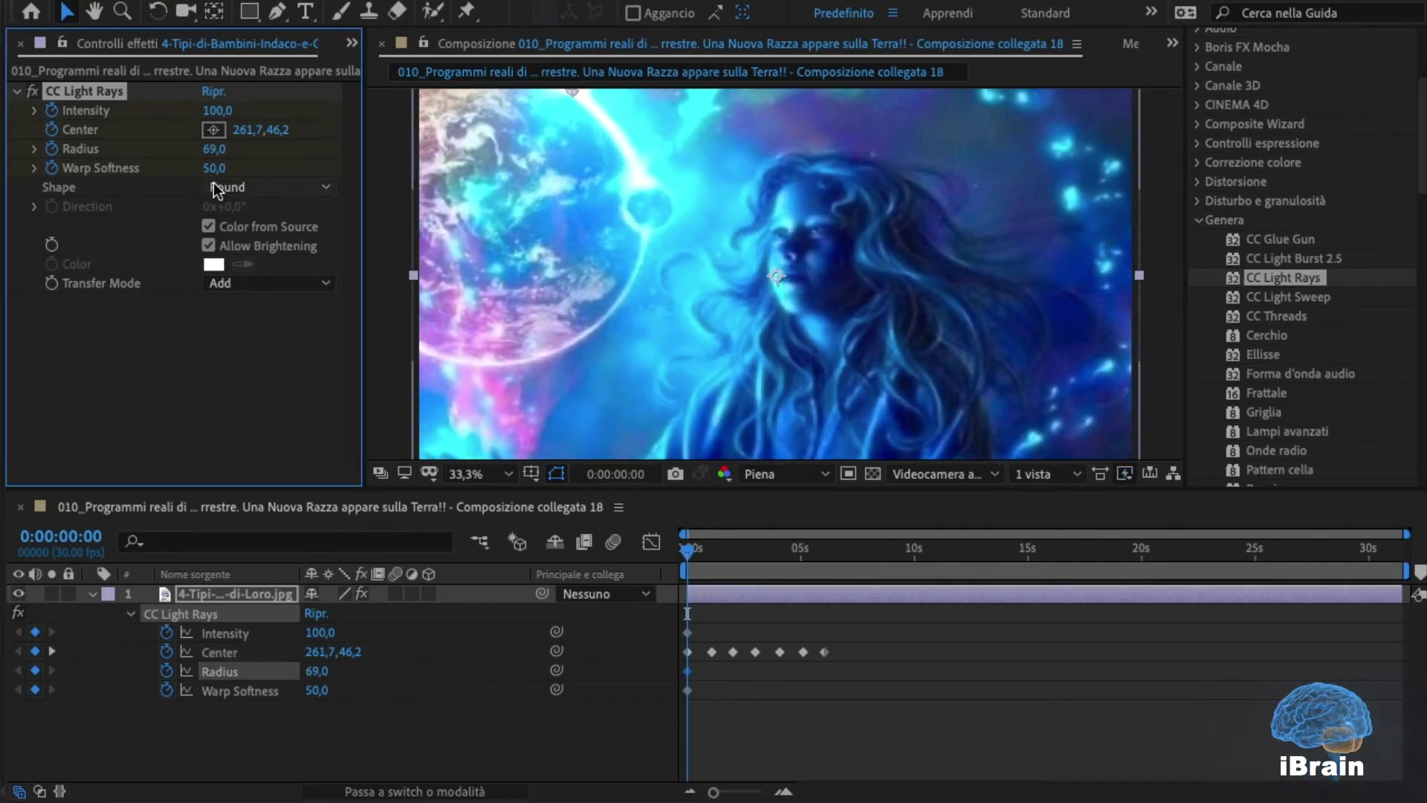
pyautogui.moveTo(214, 168); pyautogui.dragTo(246, 169)
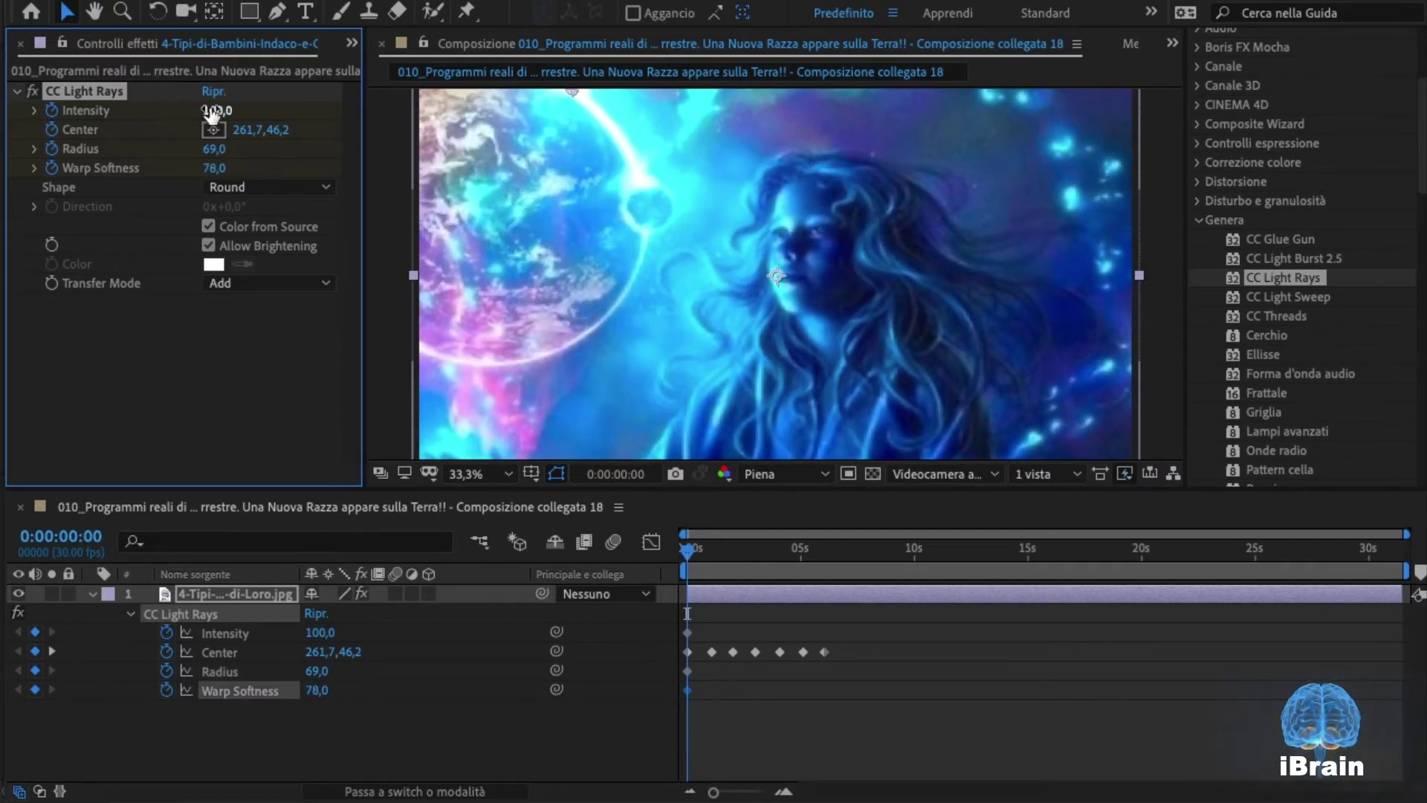
pyautogui.moveTo(216, 110); pyautogui.dragTo(233, 110)
pyautogui.press('space')
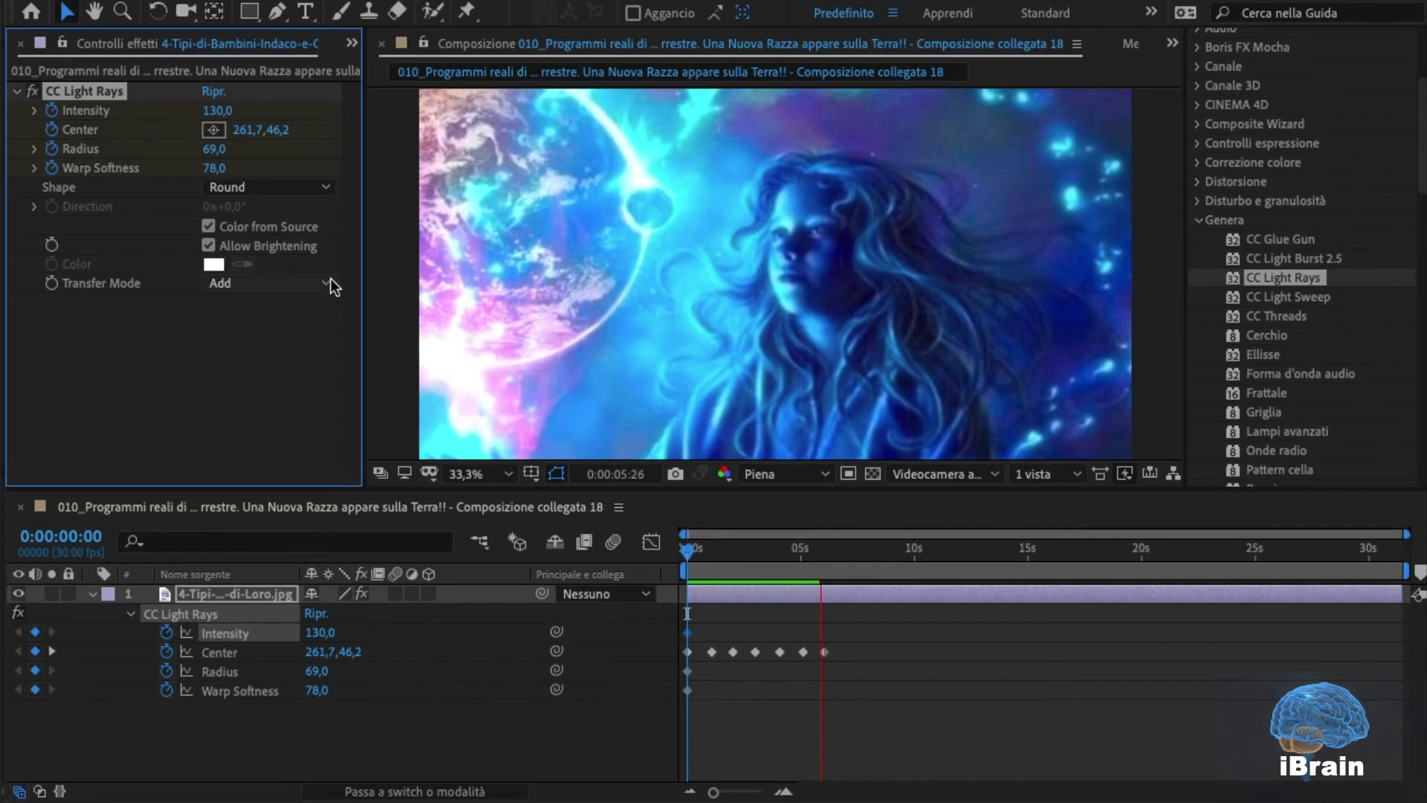
# Stop the preview, select all Center keyframes and move the time to 0:00:06:23
pyautogui.press('space')
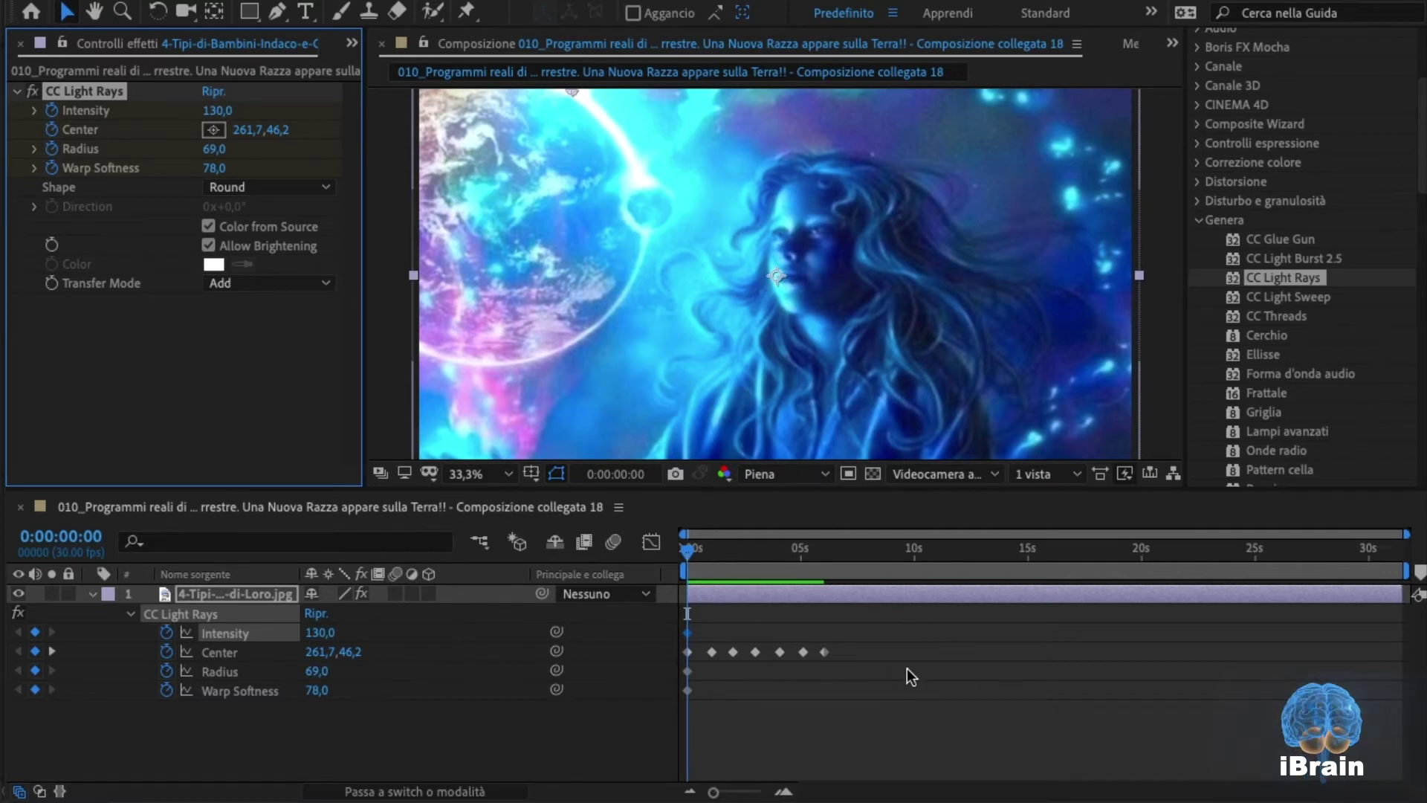
pyautogui.moveTo(897, 654); pyautogui.dragTo(679, 649)
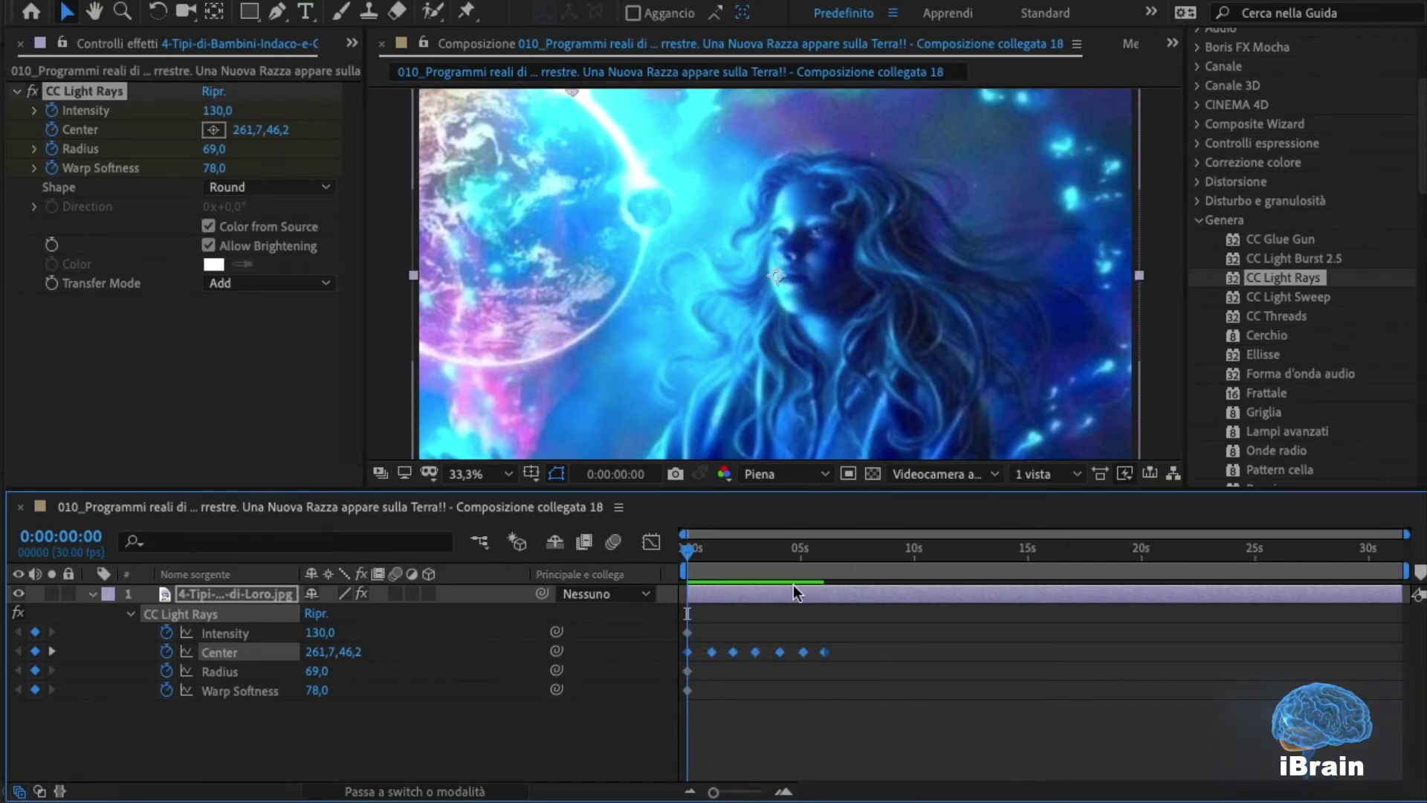
pyautogui.moveTo(683, 548); pyautogui.dragTo(836, 573)
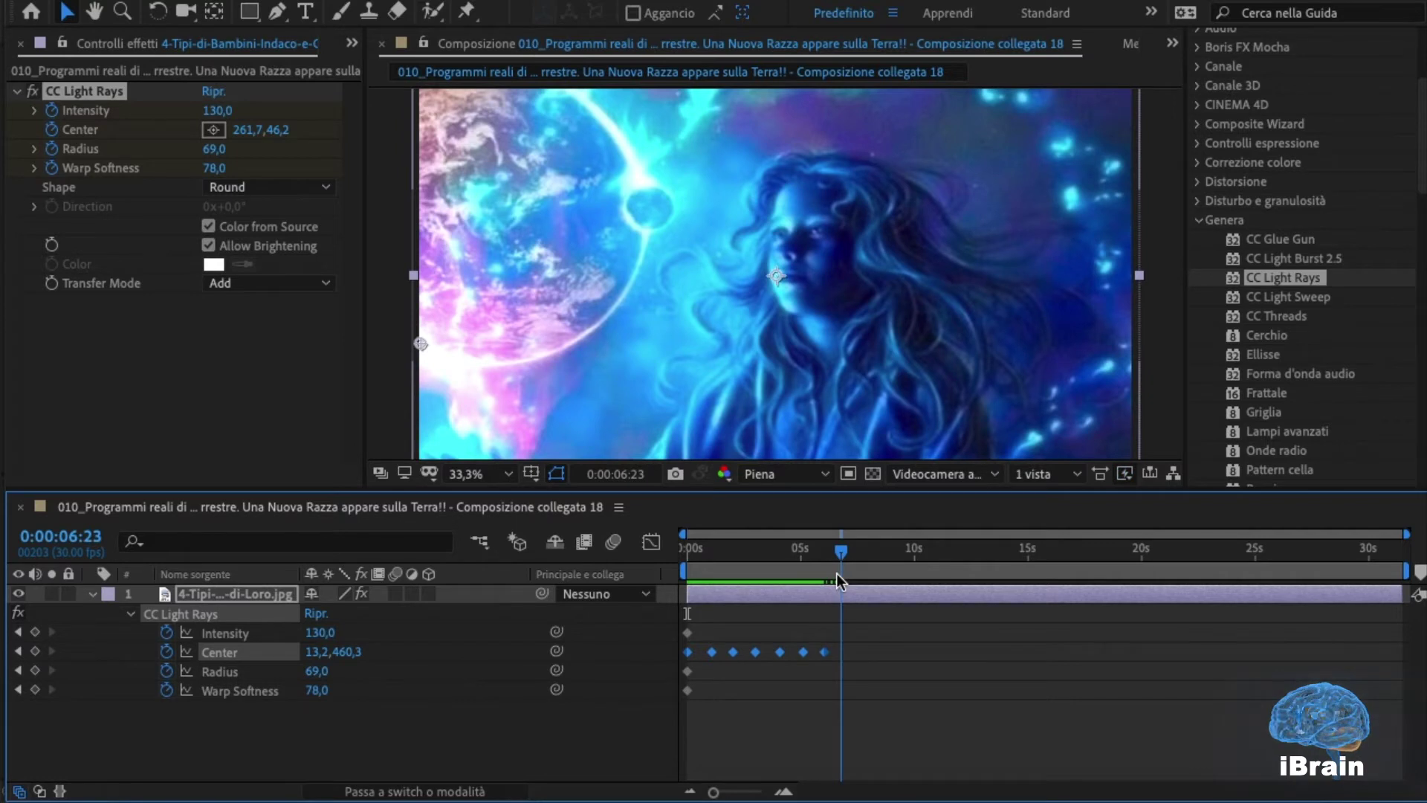
# Paste the copied Center keyframes starting at 7 seconds
pyautogui.press('pageup')
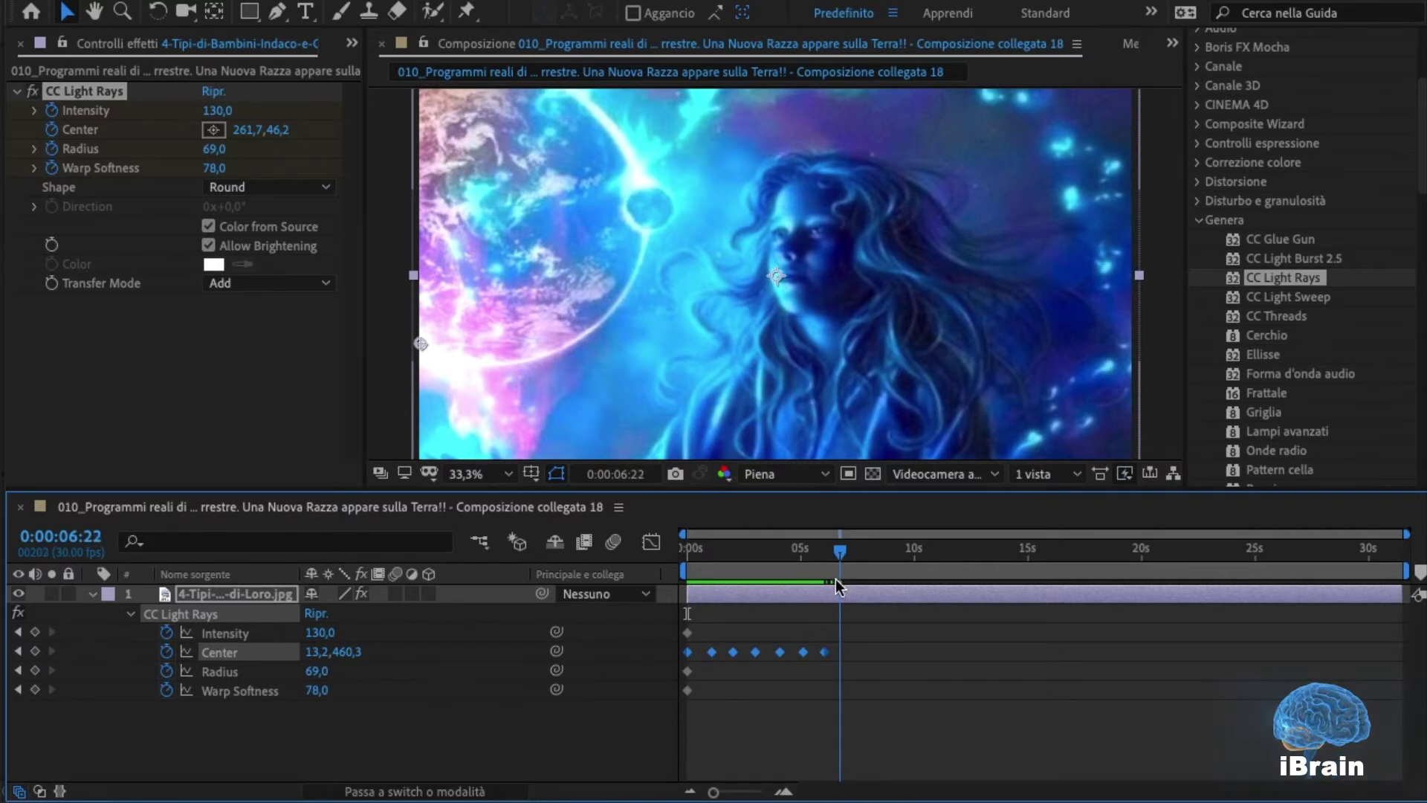
pyautogui.press('pageup')
pyautogui.press('pageup')
pyautogui.press('pageup')
pyautogui.press('pageup')
pyautogui.press('pageup')
pyautogui.press('pageup')
pyautogui.press('pageup')
pyautogui.press('pageup')
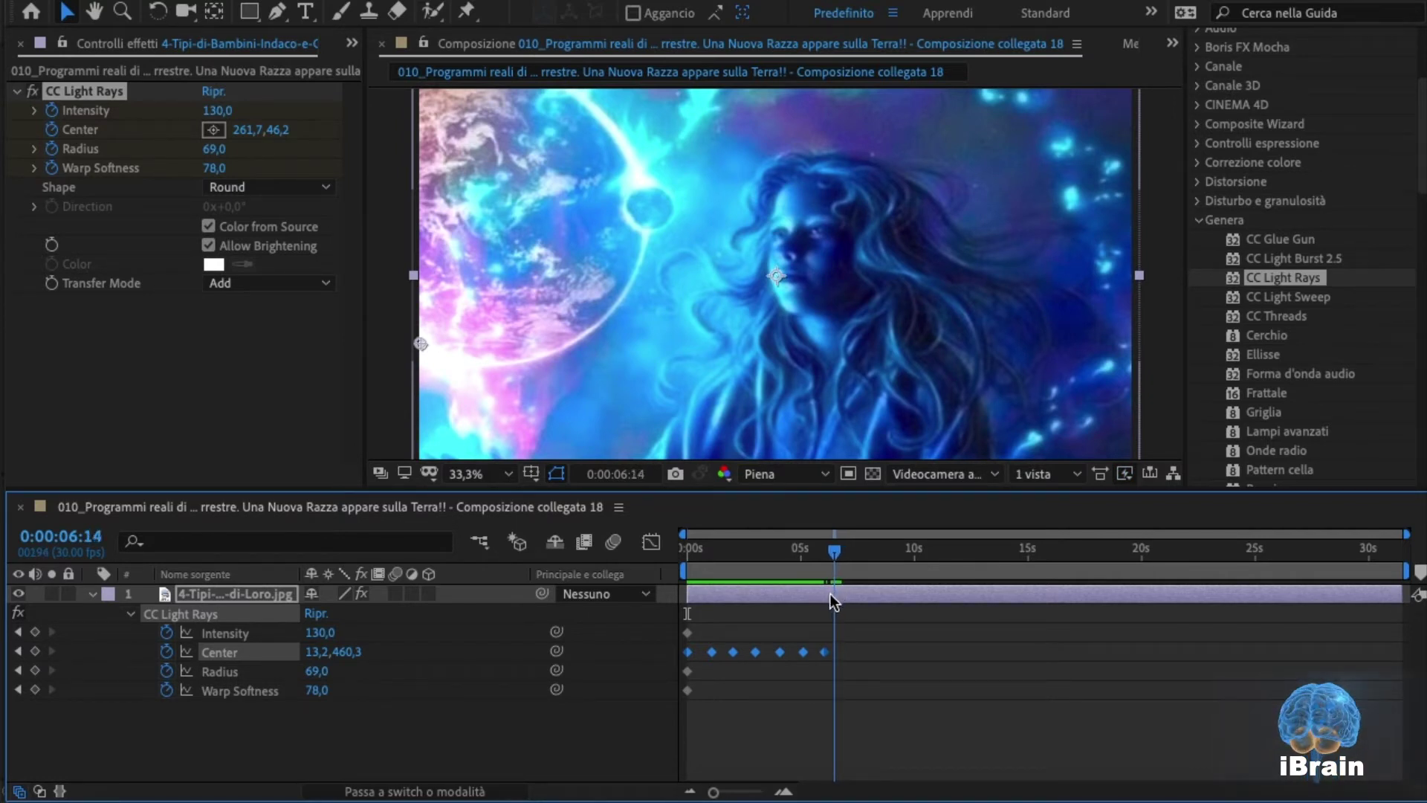
pyautogui.press('pageup')
pyautogui.press('pageup')
pyautogui.press('pageup')
pyautogui.press('pageup')
pyautogui.press('pageup')
pyautogui.press('pageup')
pyautogui.press('pageup')
pyautogui.press('pageup')
pyautogui.press('pageup')
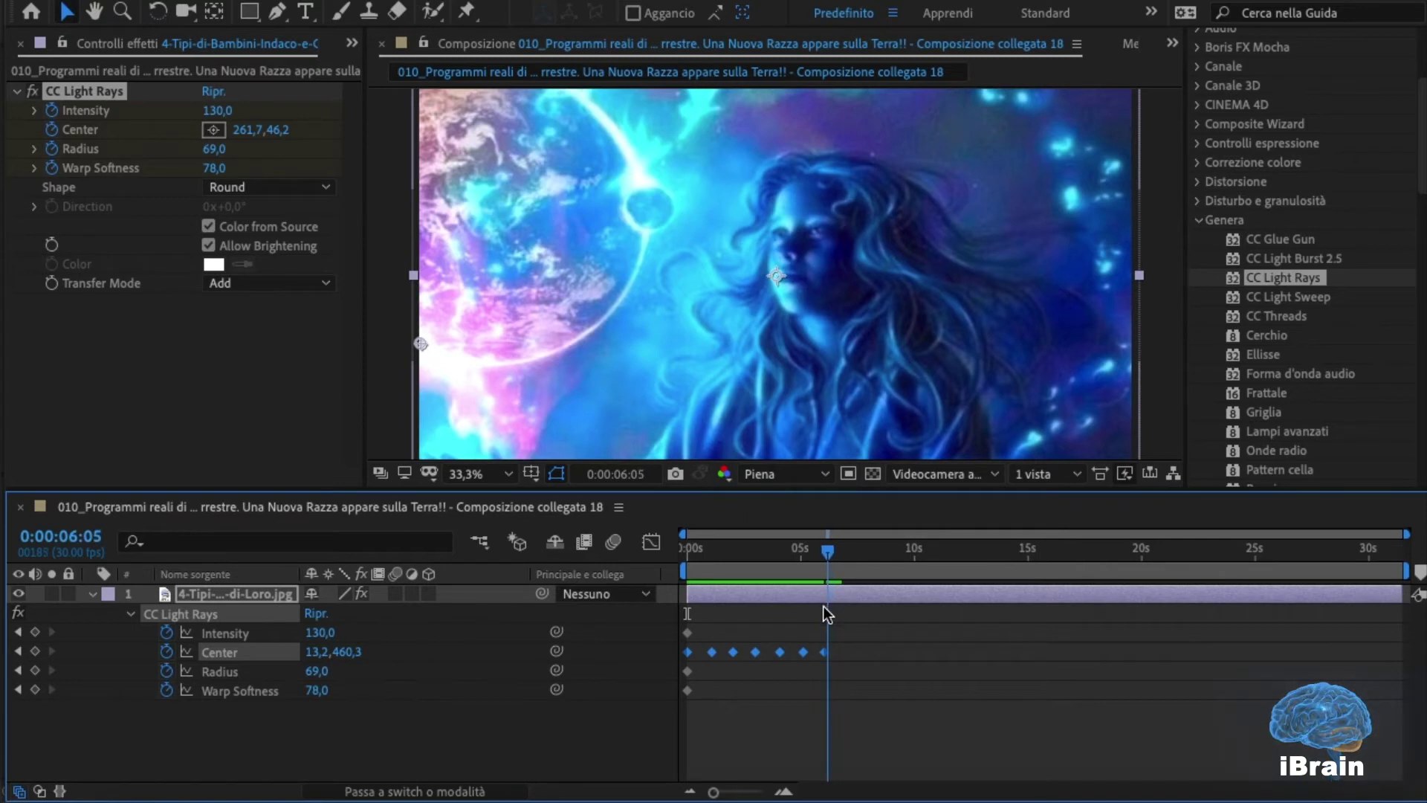
pyautogui.press('pageup')
pyautogui.press('pageup')
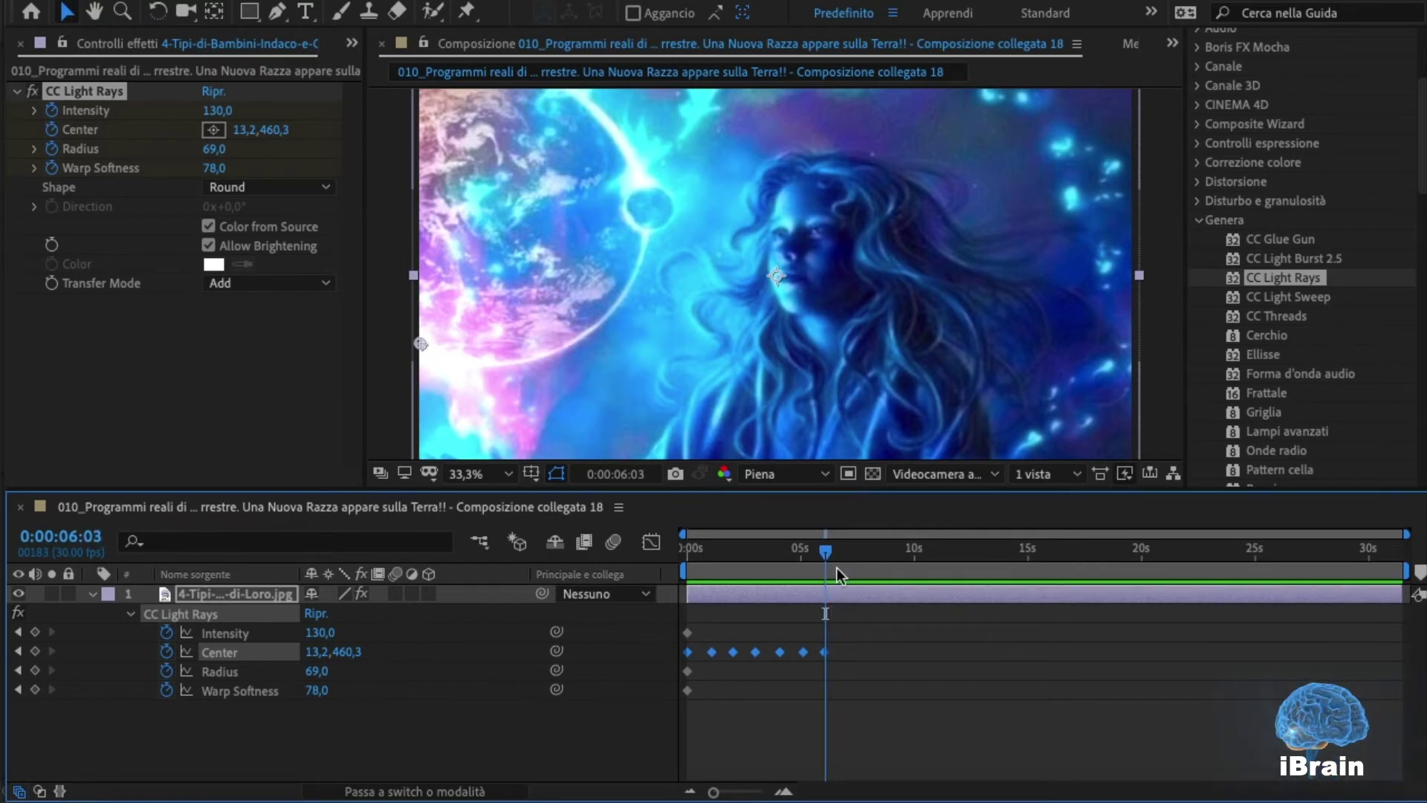
pyautogui.moveTo(827, 556); pyautogui.dragTo(847, 559)
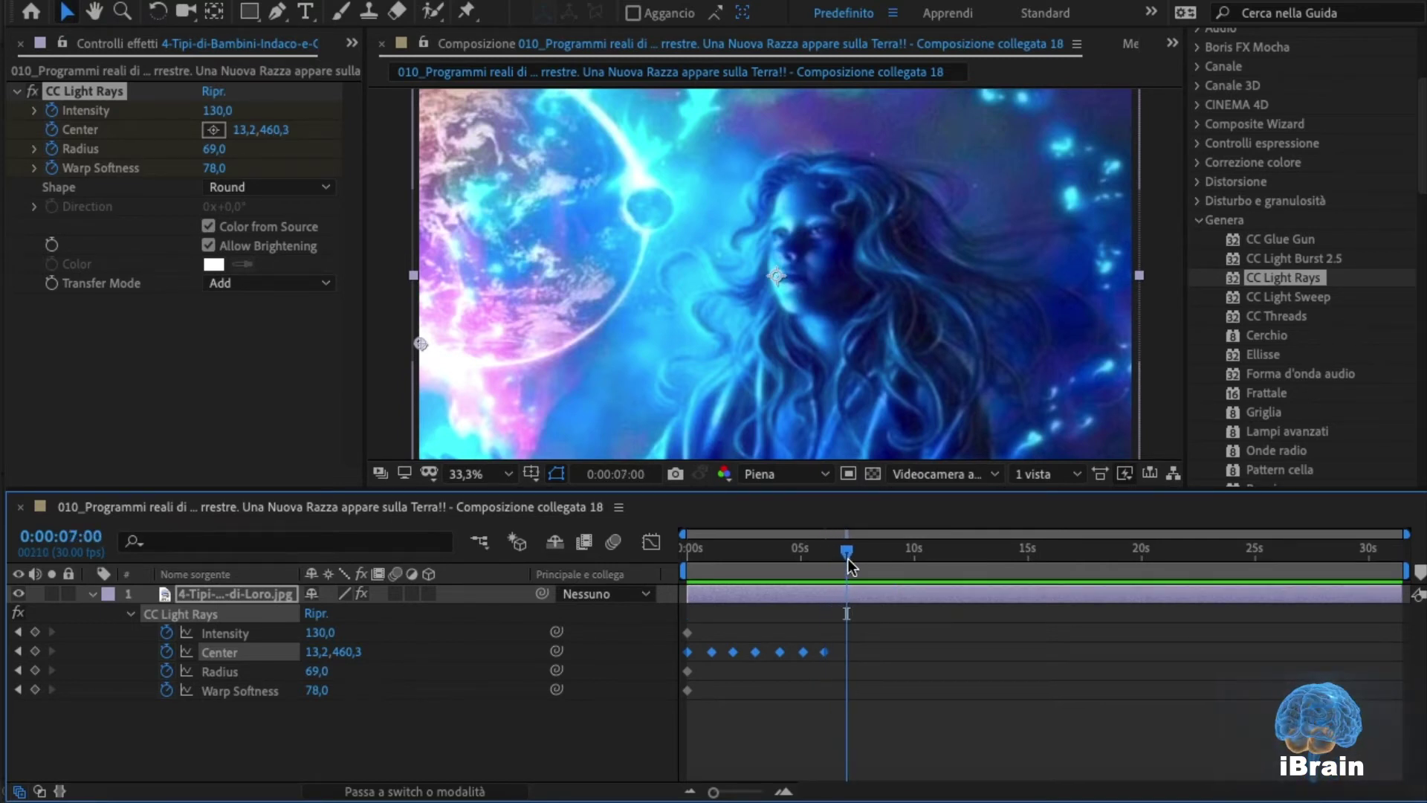
pyautogui.hotkey('ctrl', 'v')
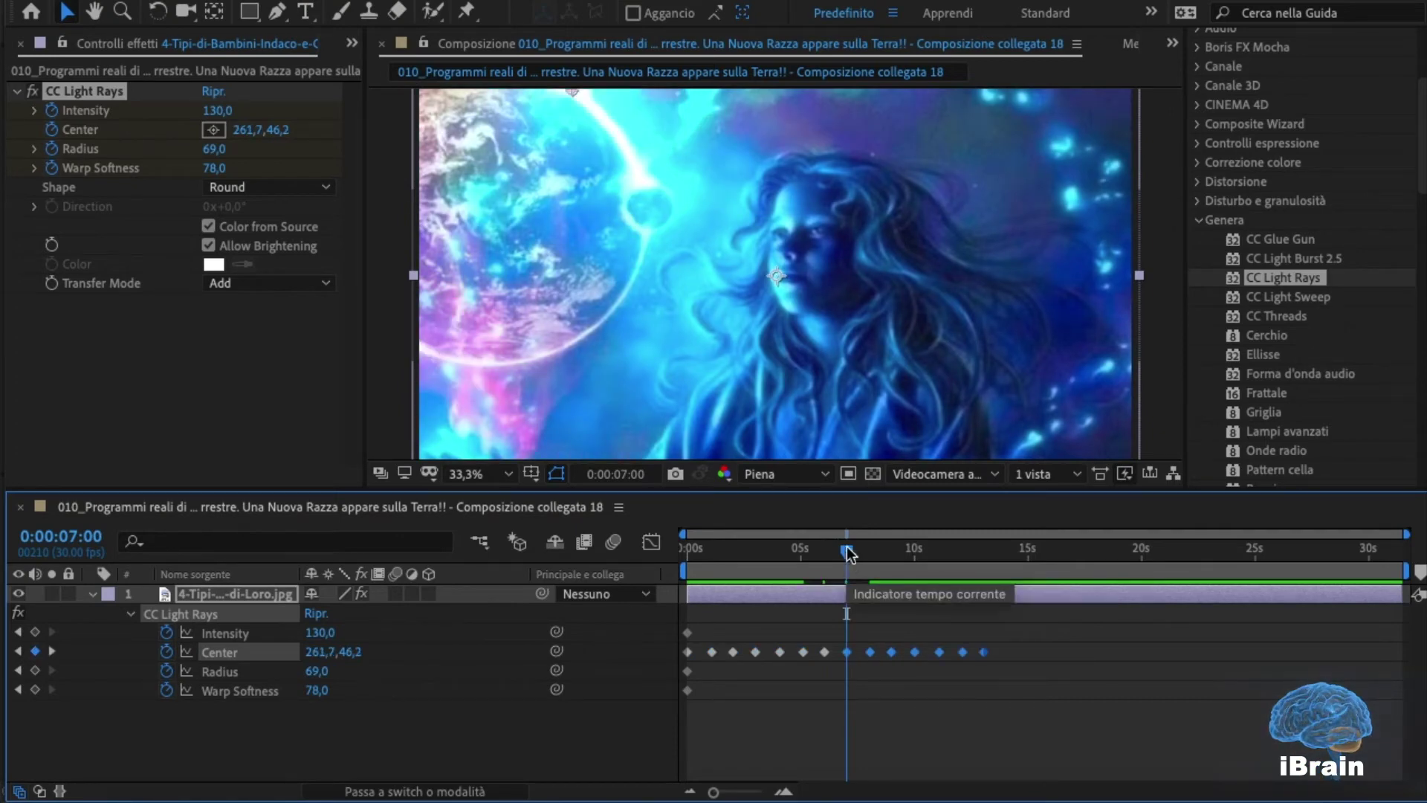
# Add Center keyframes near 6 seconds, including 123,8,-16,6 at 0:00:06:29, keeping rays on the rim
pyautogui.moveTo(846, 560)
pyautogui.mouseDown()
pyautogui.moveTo(766, 568)
pyautogui.moveTo(857, 569)
pyautogui.moveTo(836, 573)
pyautogui.mouseUp()
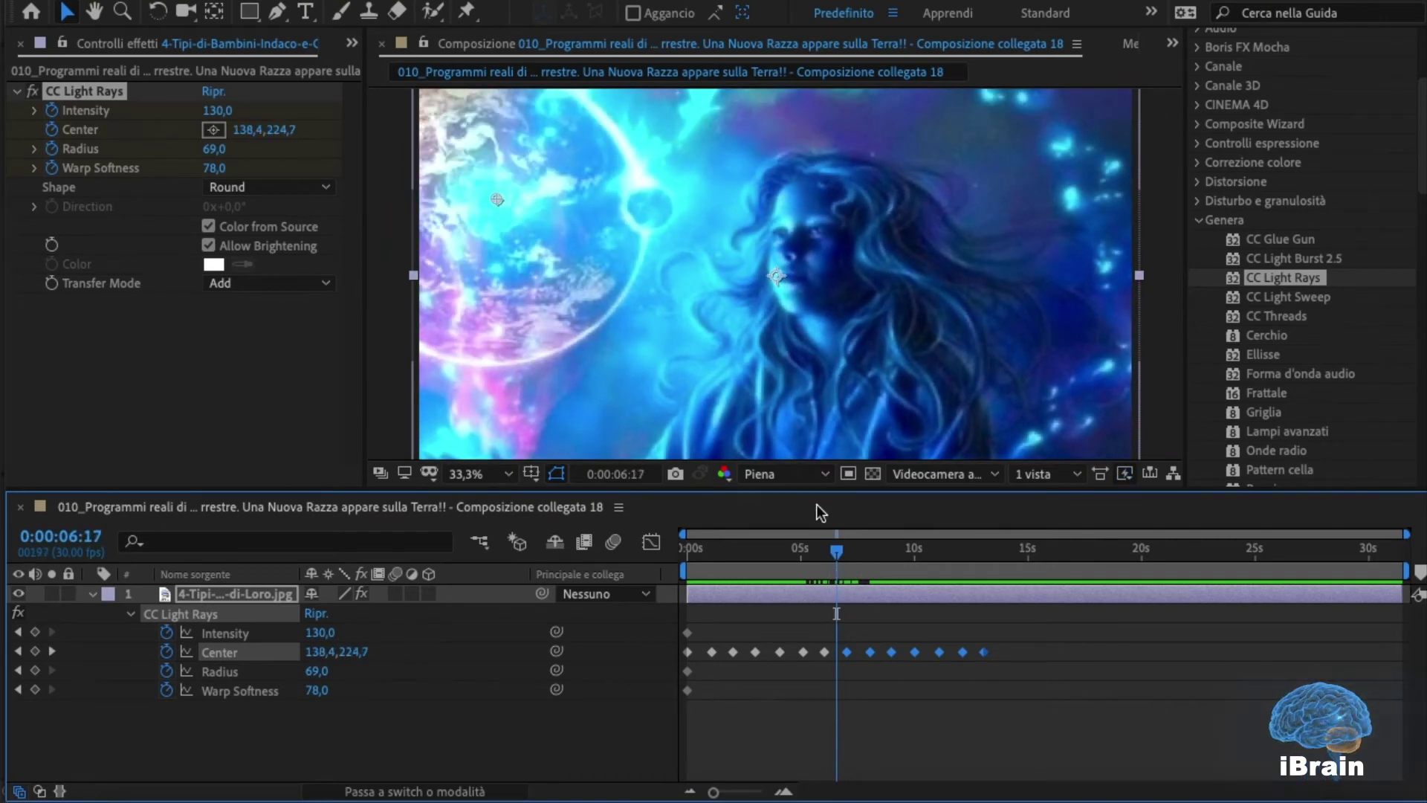
pyautogui.moveTo(497, 200); pyautogui.dragTo(374, 69)
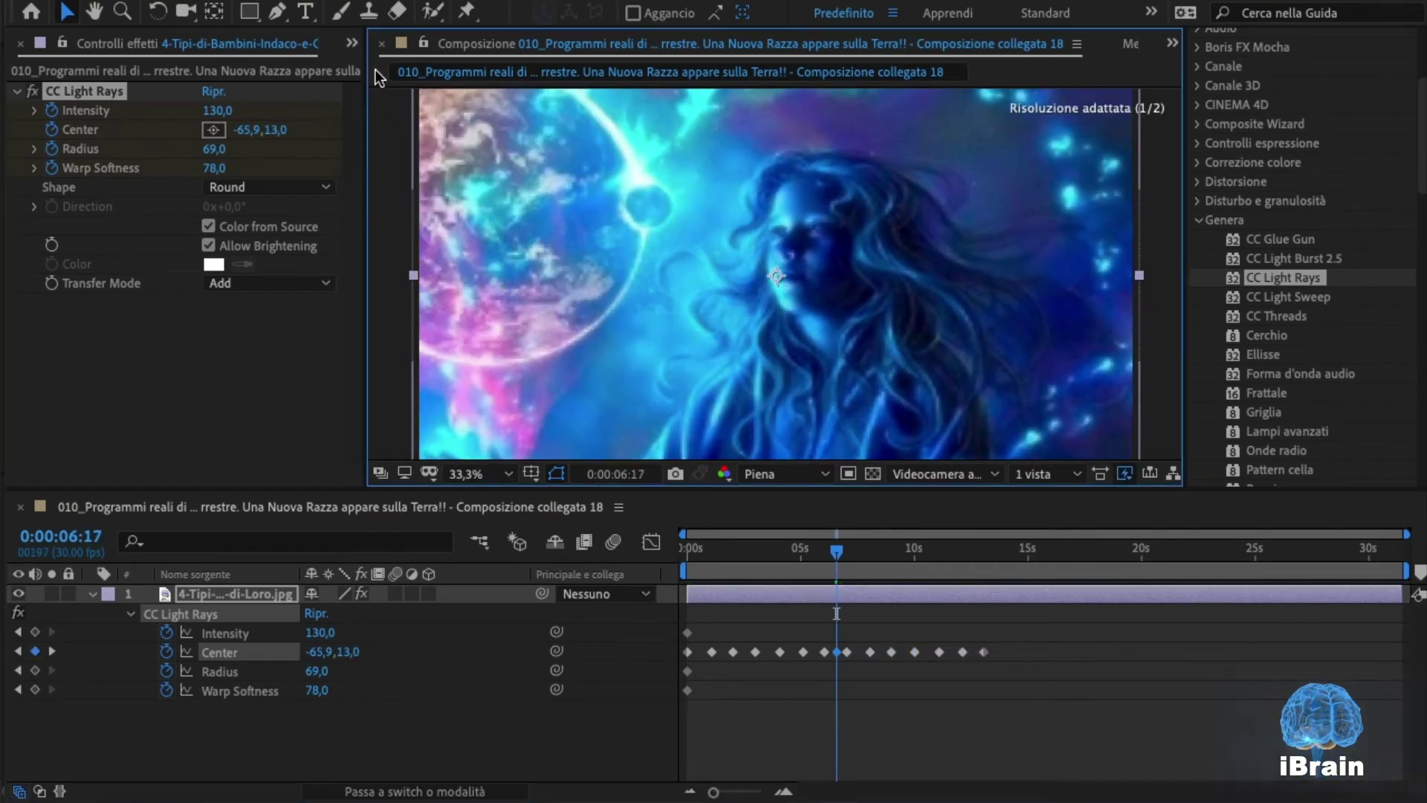
pyautogui.moveTo(835, 553)
pyautogui.mouseDown()
pyautogui.moveTo(806, 559)
pyautogui.moveTo(826, 559)
pyautogui.mouseUp()
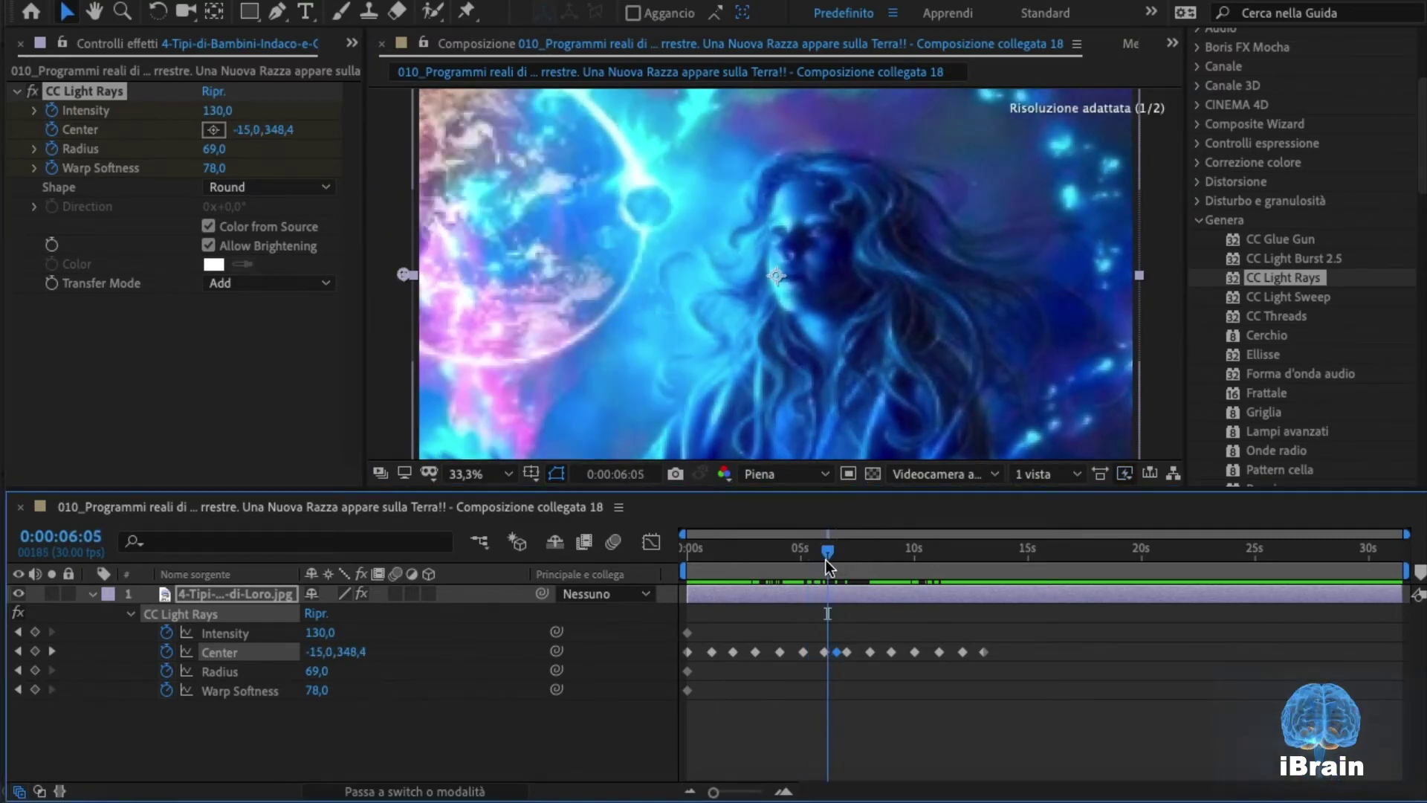
pyautogui.moveTo(402, 276); pyautogui.dragTo(374, 331)
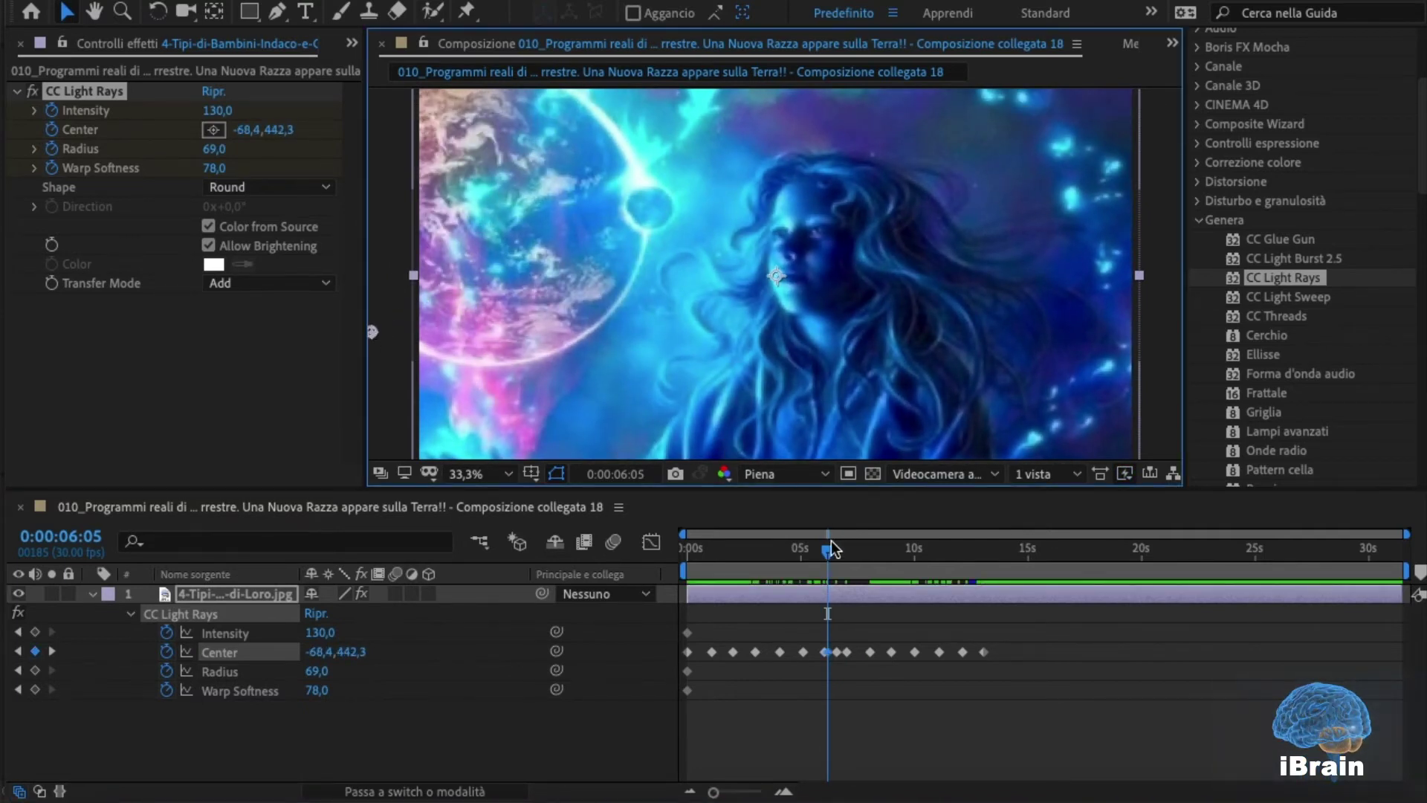
pyautogui.moveTo(832, 543); pyautogui.dragTo(849, 560)
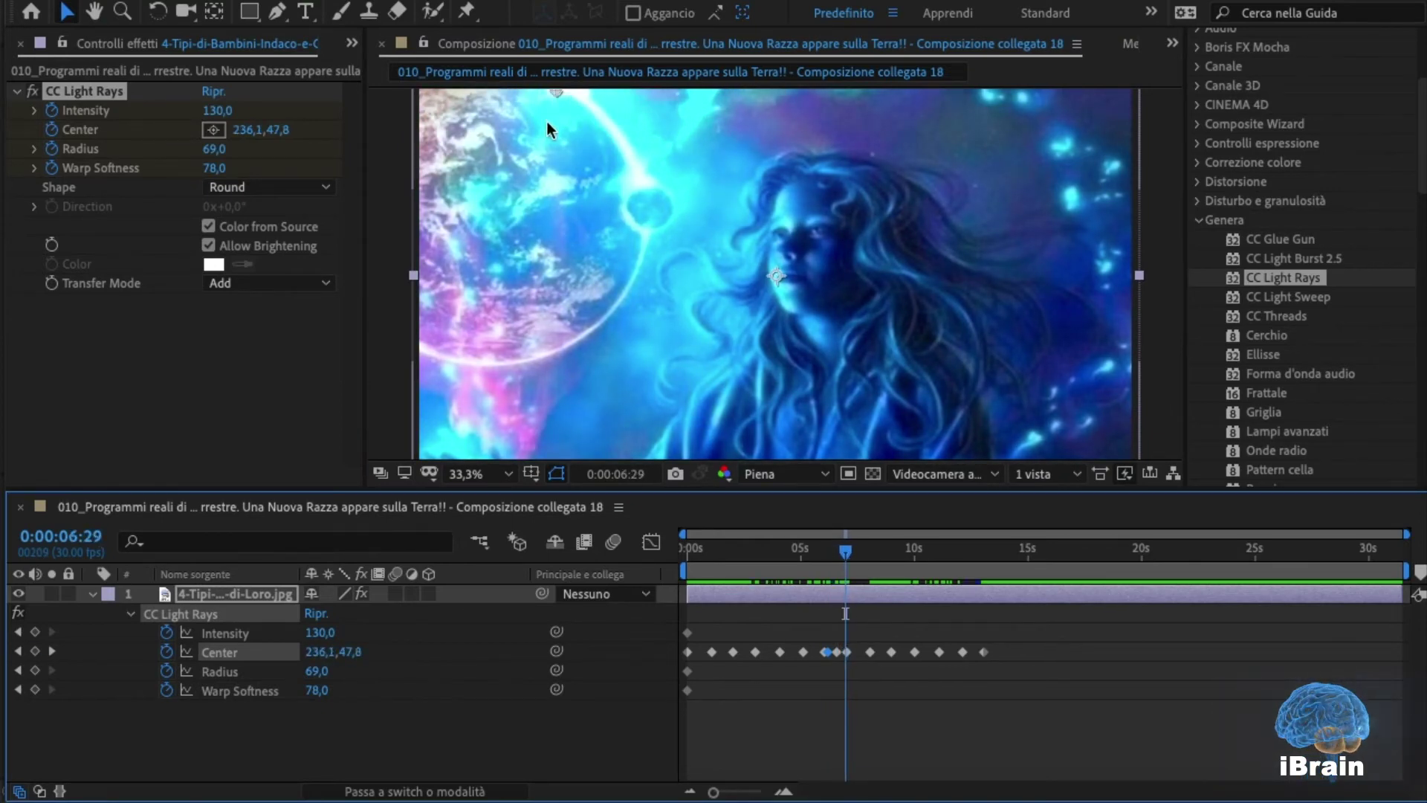
pyautogui.moveTo(552, 95); pyautogui.dragTo(487, 51)
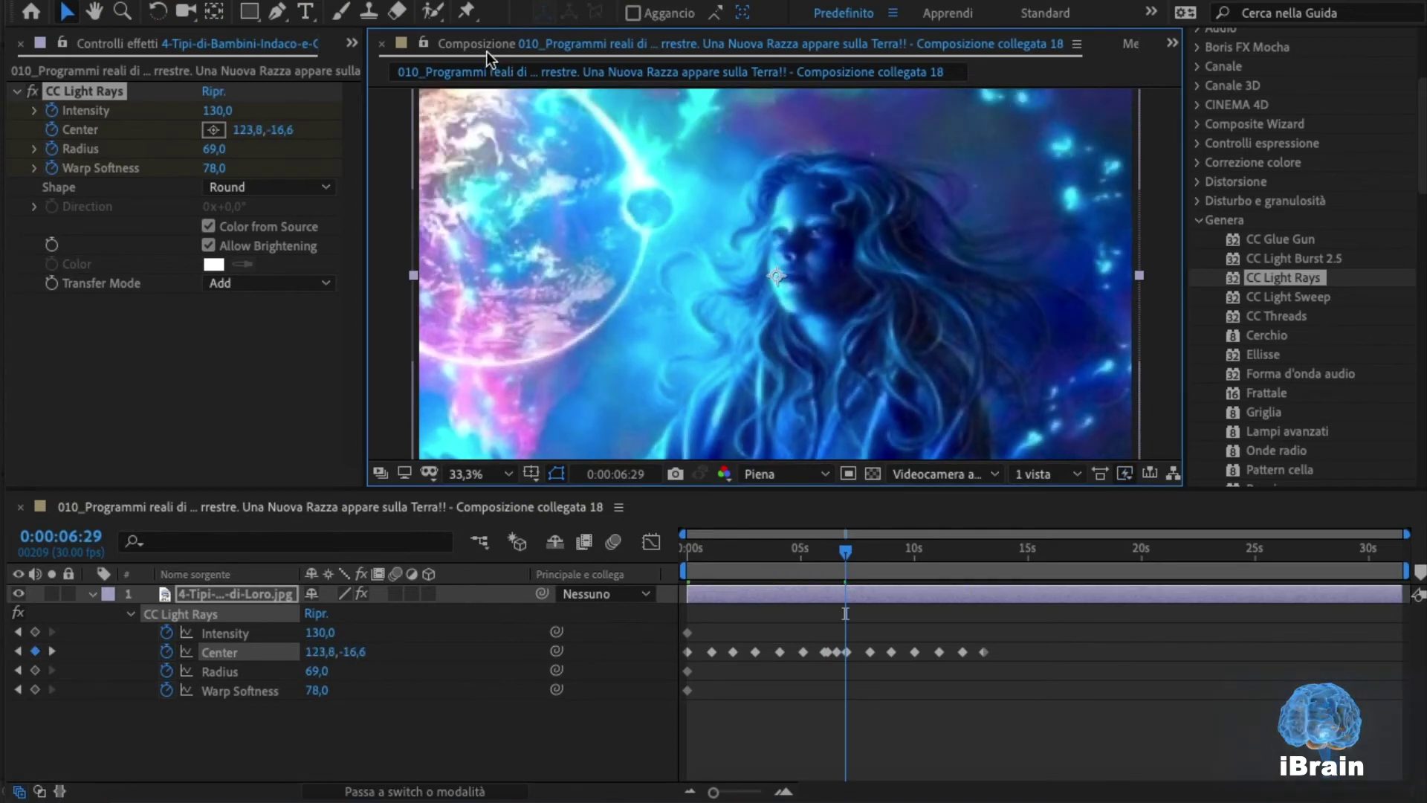
# Select the Center keyframes and paste them again just past 13 seconds
pyautogui.press('Home')
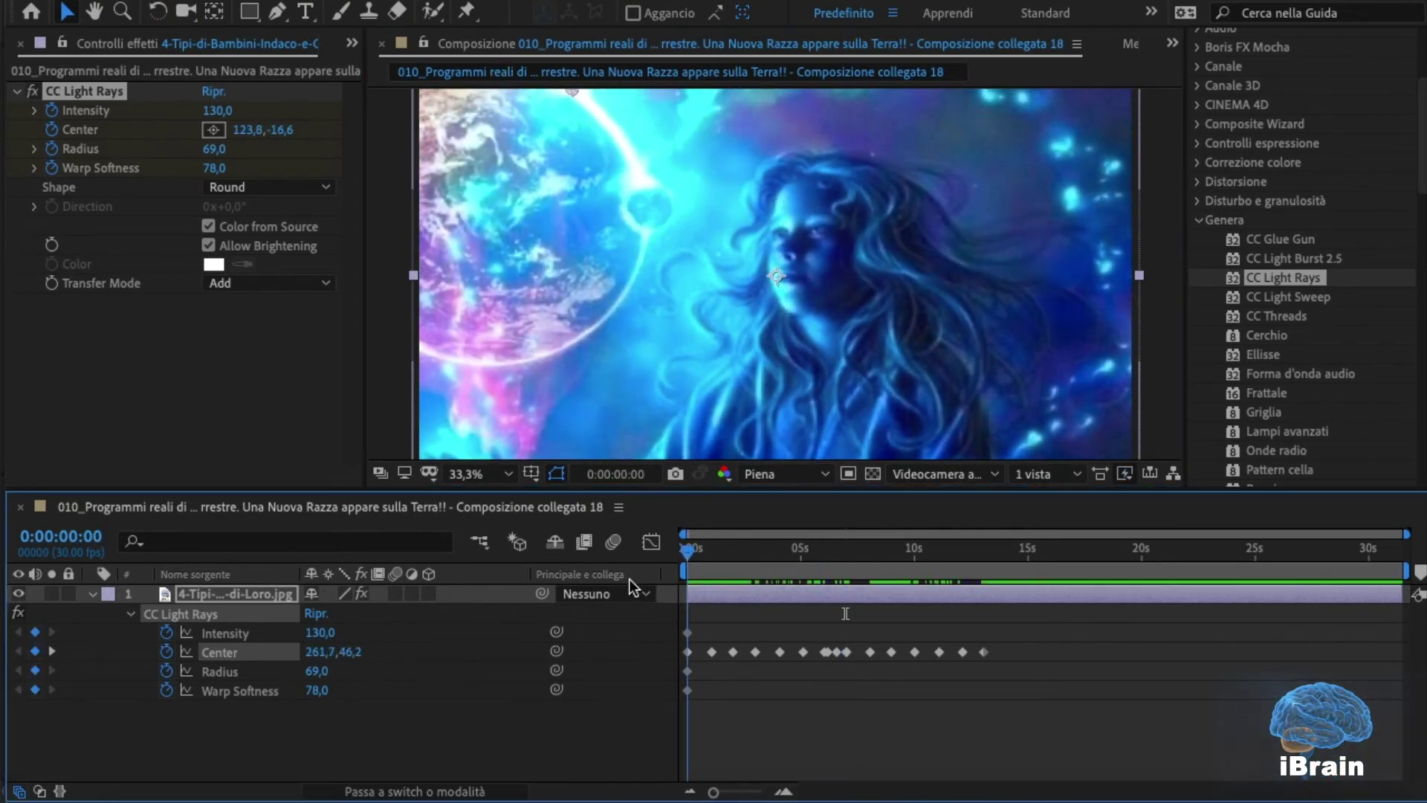
pyautogui.moveTo(682, 588); pyautogui.dragTo(983, 602)
pyautogui.moveTo(1059, 657); pyautogui.dragTo(685, 647)
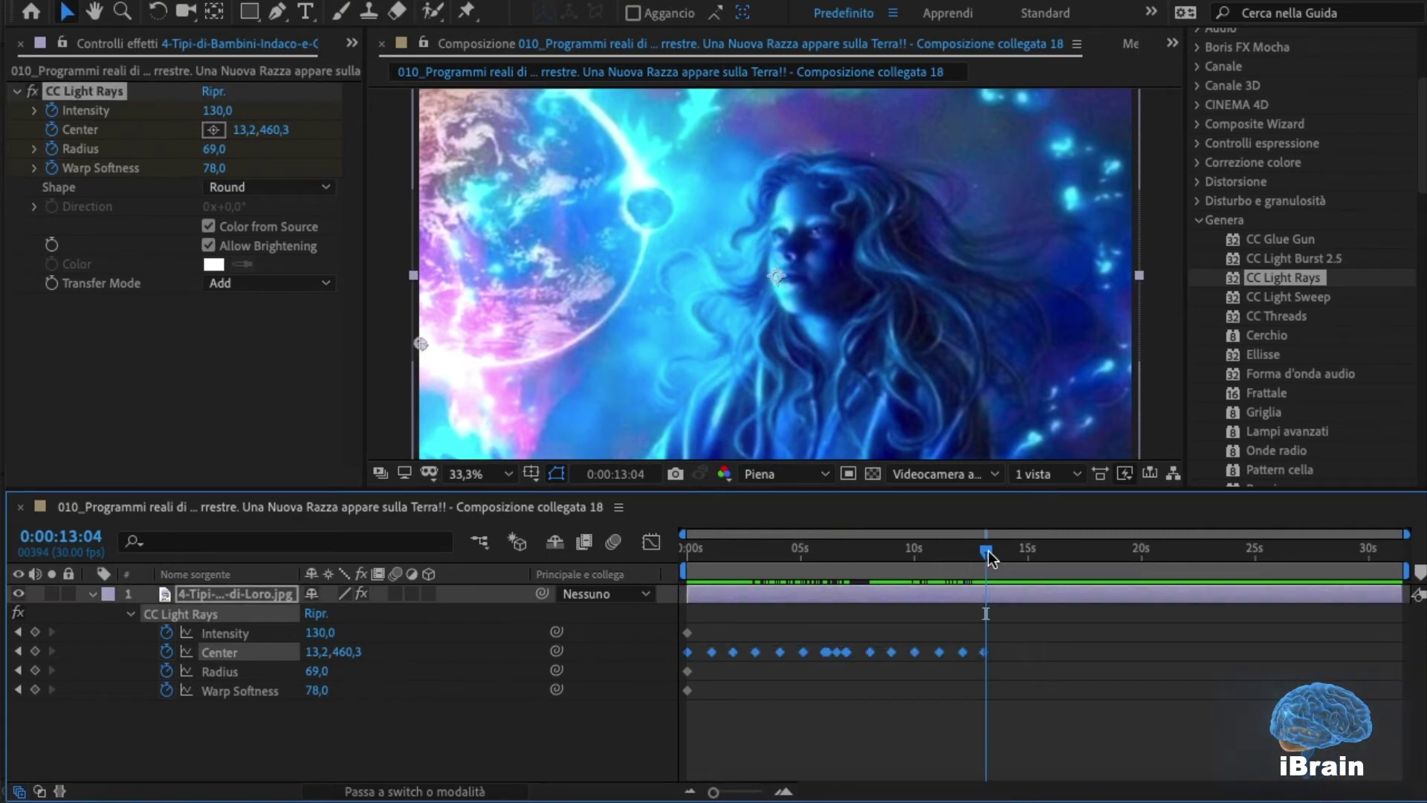
pyautogui.moveTo(988, 556)
pyautogui.mouseDown()
pyautogui.moveTo(1011, 561)
pyautogui.moveTo(997, 563)
pyautogui.mouseUp()
pyautogui.hotkey('ctrl', 'v')
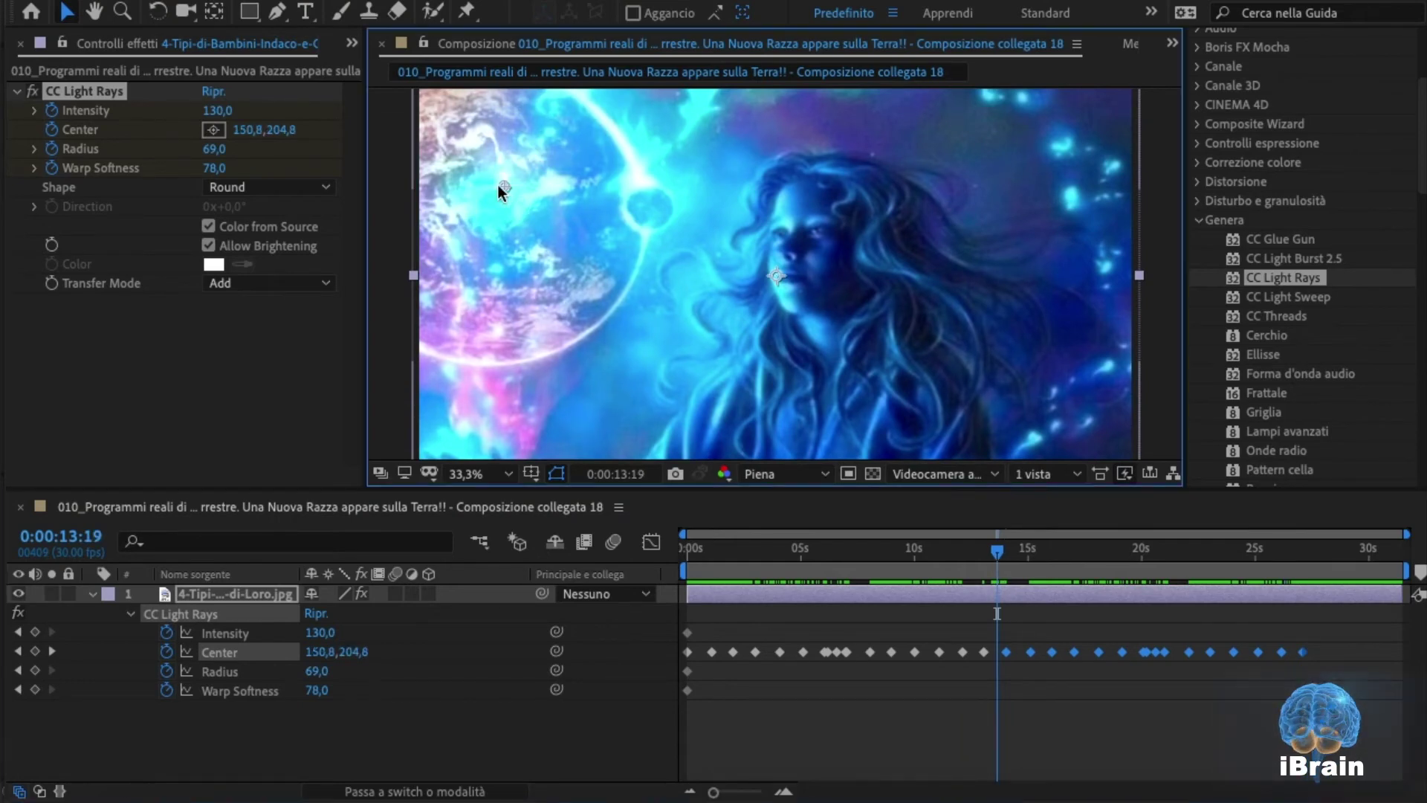
# Add Center keyframes at 13:19 and 13:10 to keep the rays on the planet edge
pyautogui.moveTo(499, 185); pyautogui.dragTo(401, 82)
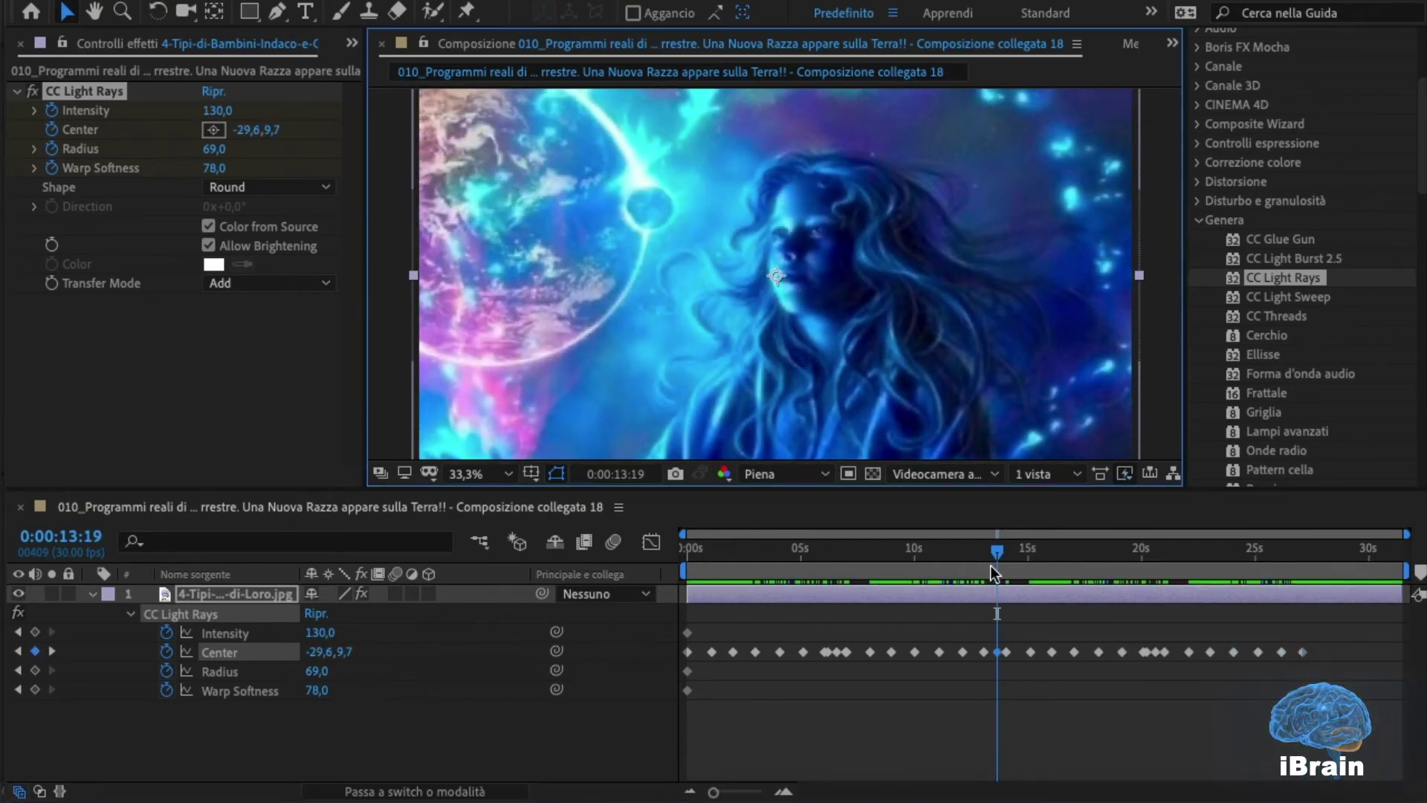
pyautogui.moveTo(997, 554); pyautogui.dragTo(988, 563)
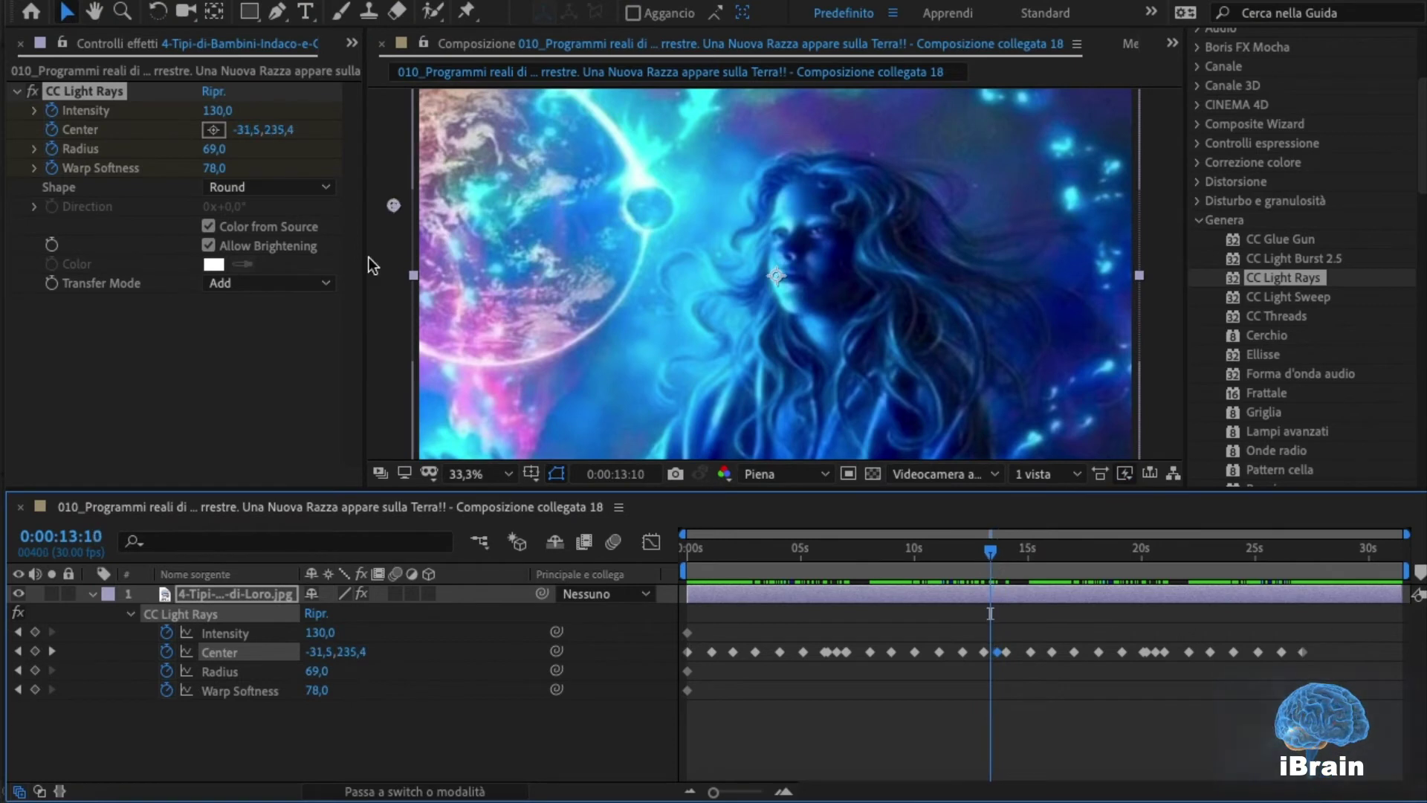
pyautogui.moveTo(392, 206); pyautogui.dragTo(354, 269)
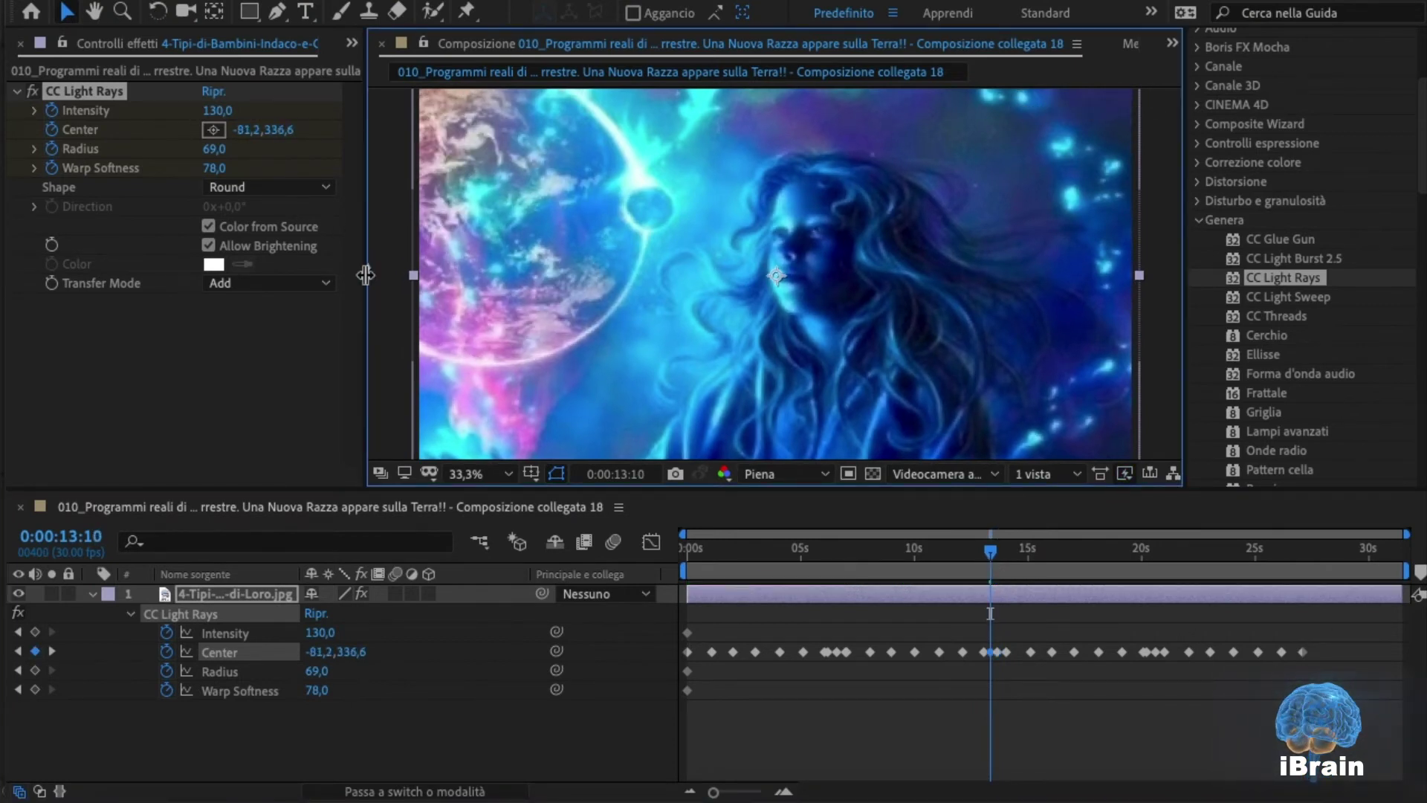
pyautogui.moveTo(988, 554); pyautogui.dragTo(1000, 560)
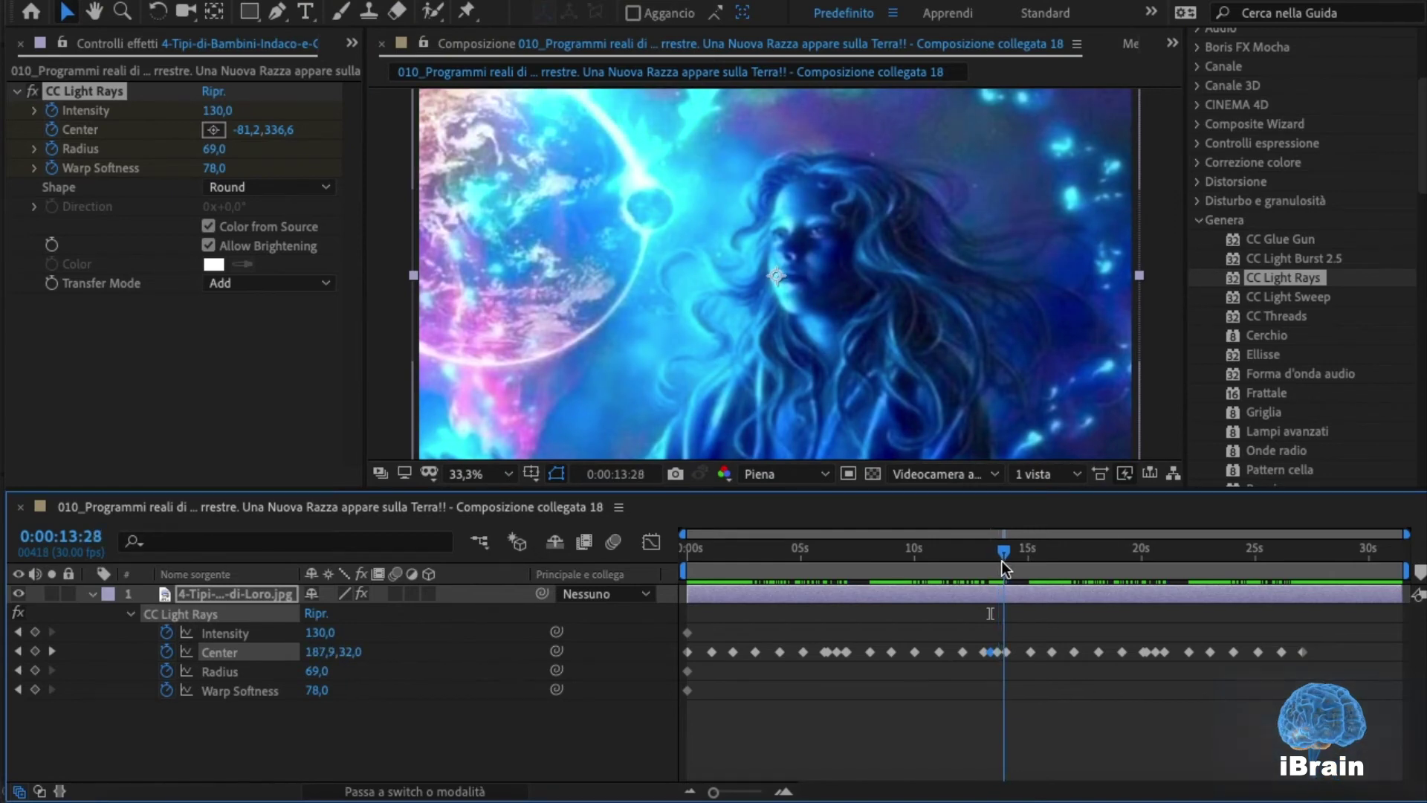
# Move to the last Center keyframe at 0:00:27:03 and select the later Center keyframes
pyautogui.moveTo(1001, 560); pyautogui.dragTo(1302, 606)
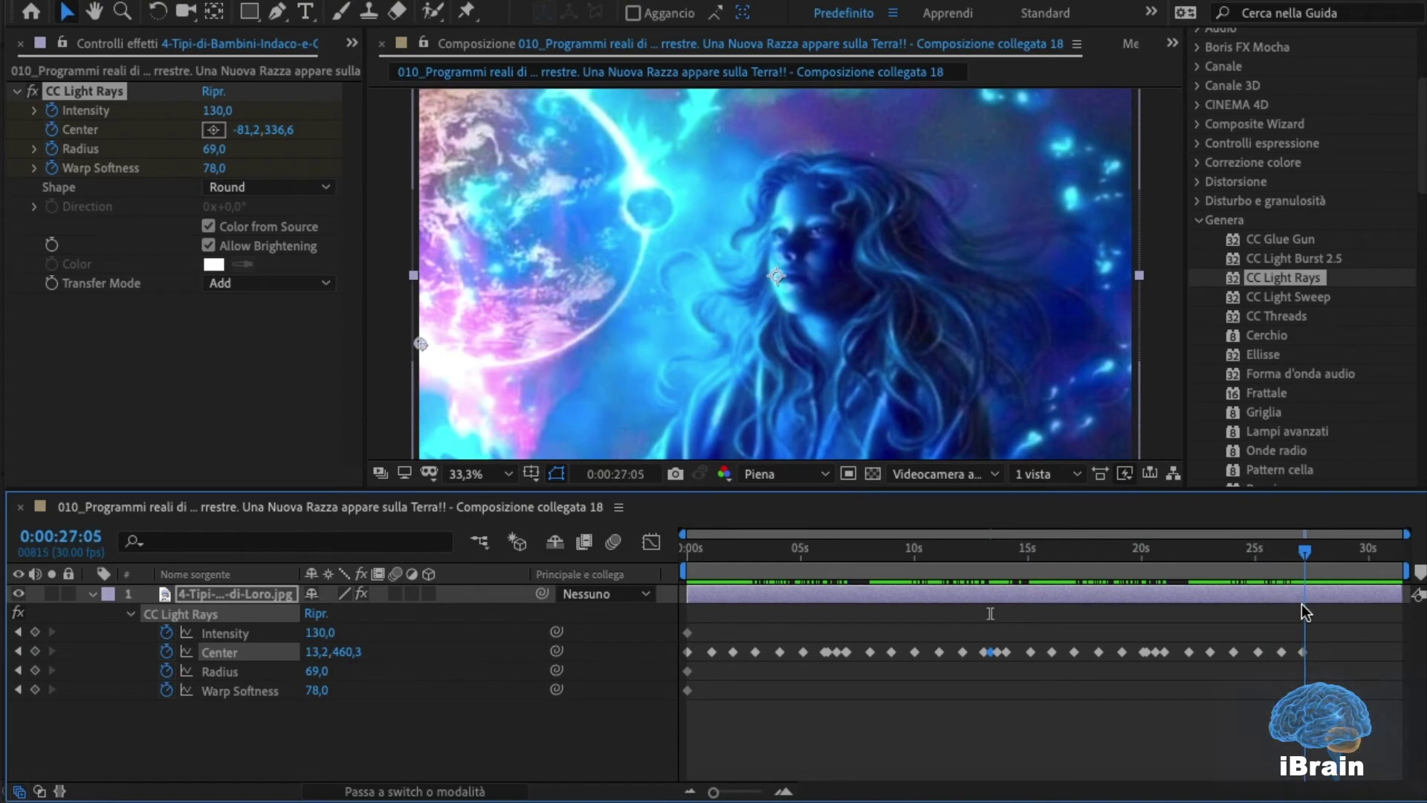
pyautogui.moveTo(1302, 611); pyautogui.dragTo(1299, 611)
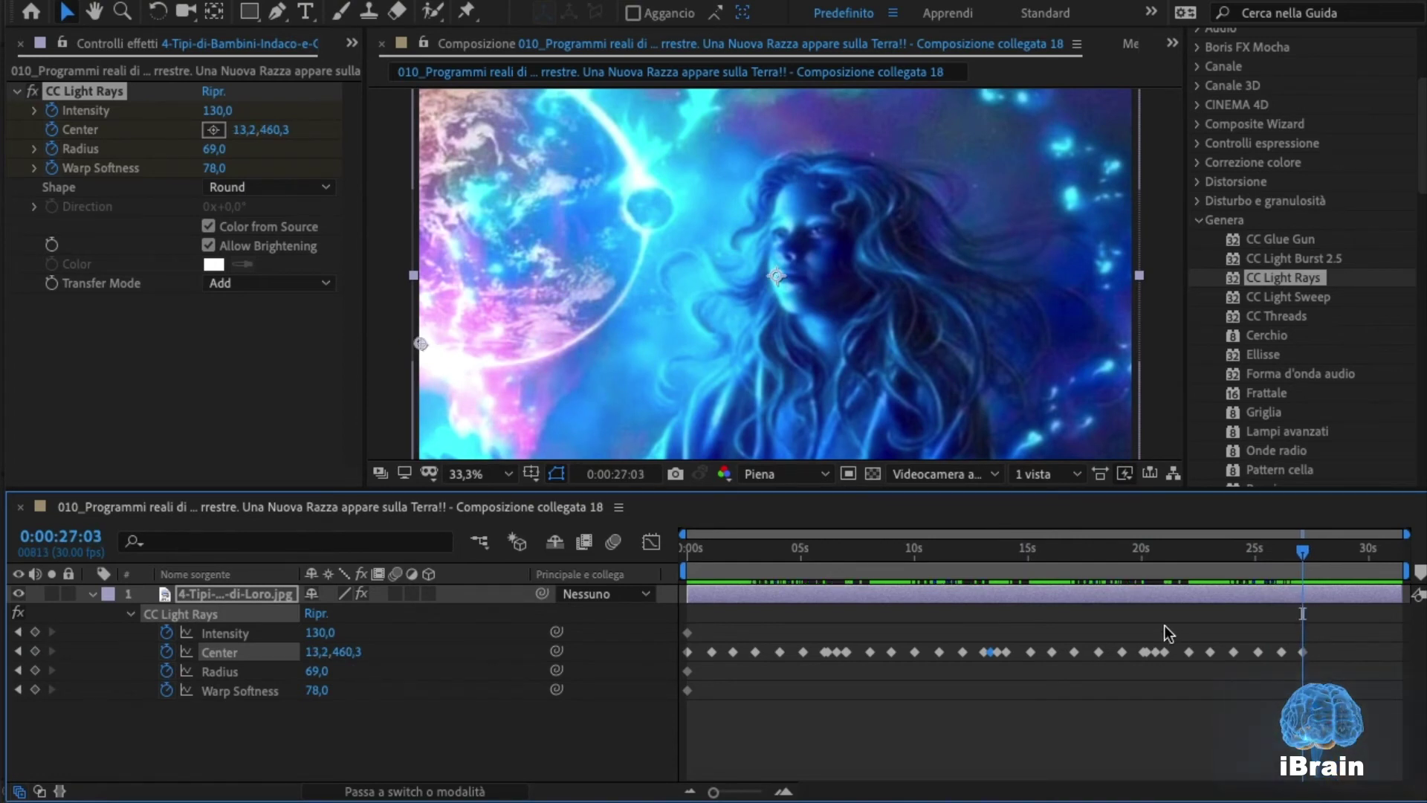
pyautogui.moveTo(1156, 629)
pyautogui.mouseDown()
pyautogui.moveTo(1294, 680)
pyautogui.moveTo(1137, 636)
pyautogui.mouseUp()
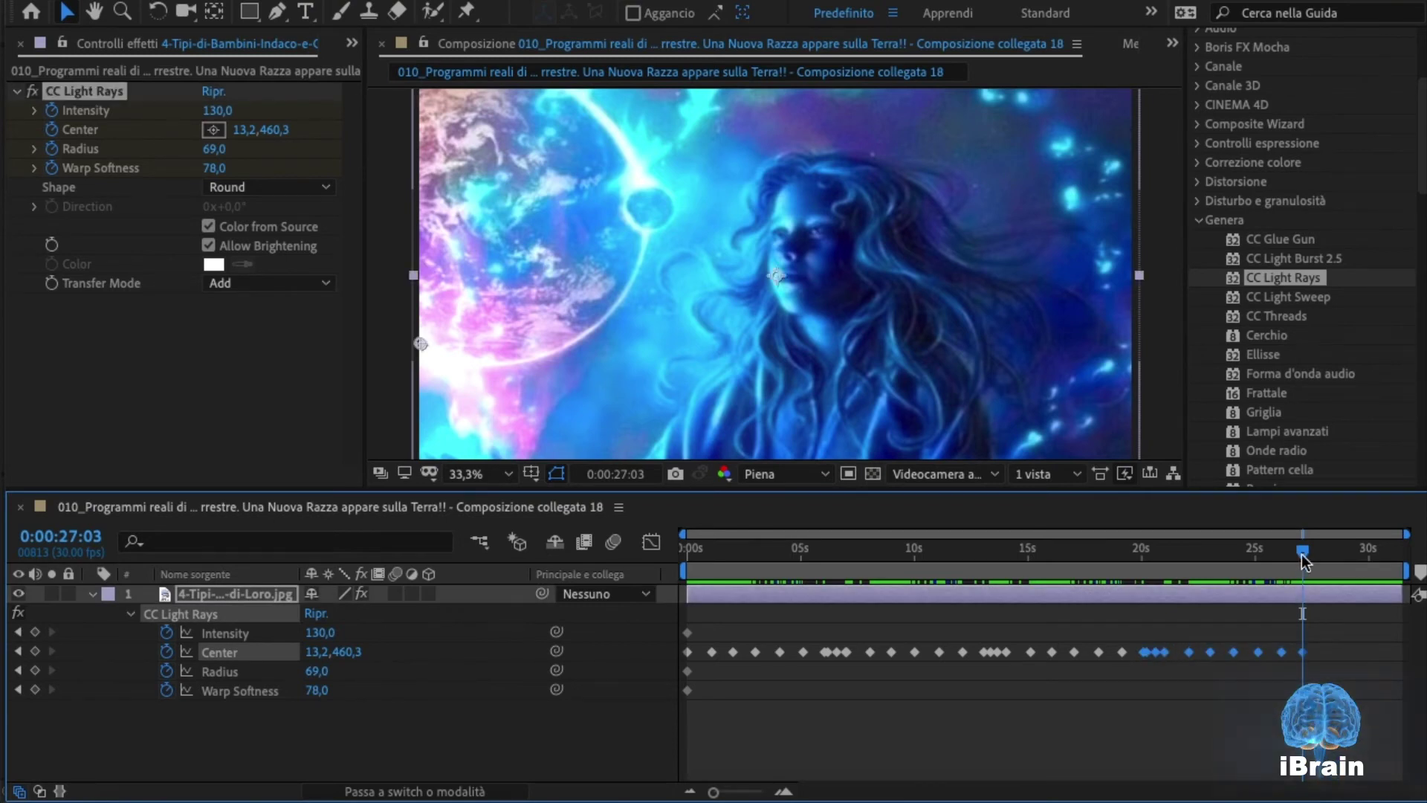
pyautogui.hotkey('ctrl', 'v')
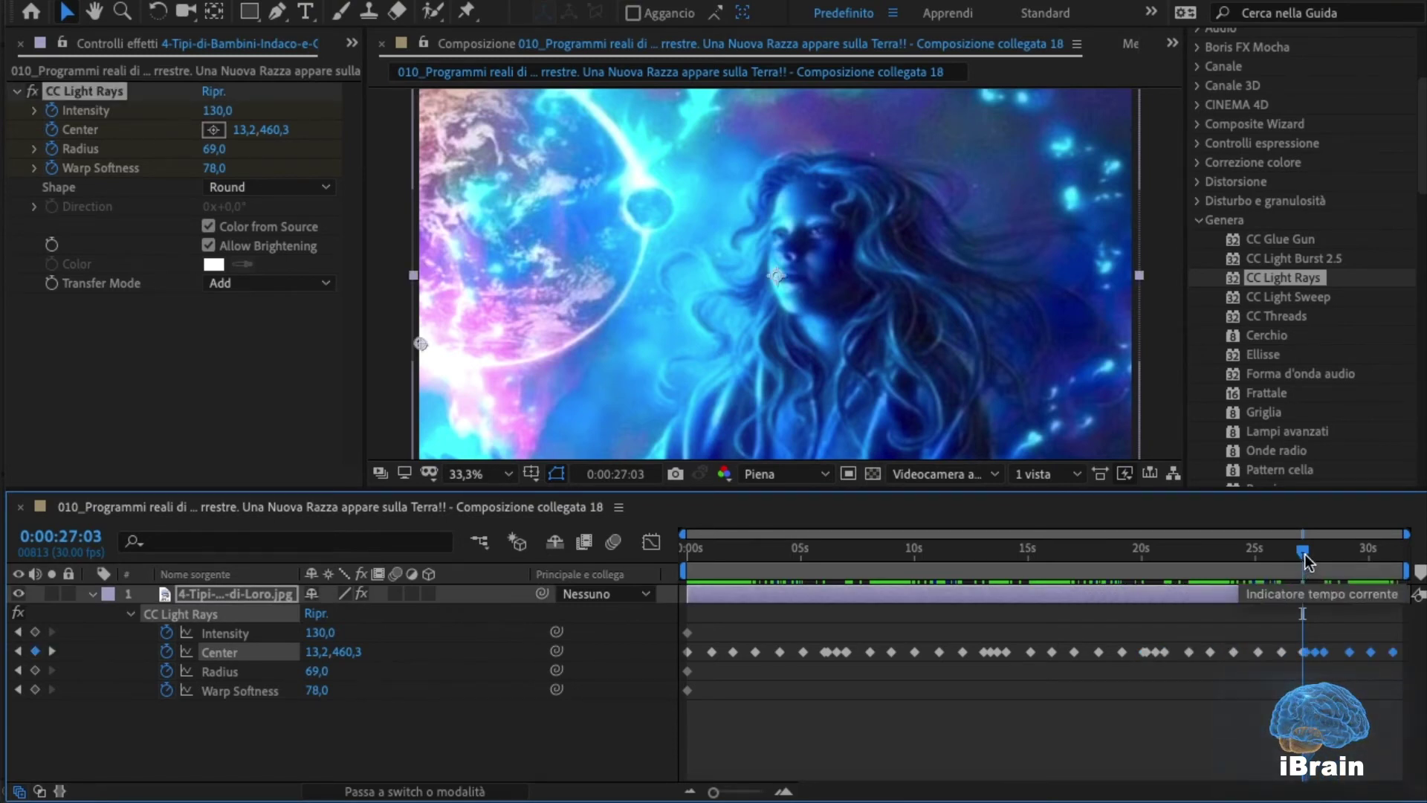
pyautogui.moveTo(1304, 554)
pyautogui.mouseDown()
pyautogui.moveTo(1385, 574)
pyautogui.moveTo(953, 563)
pyautogui.moveTo(596, 623)
pyautogui.mouseUp()
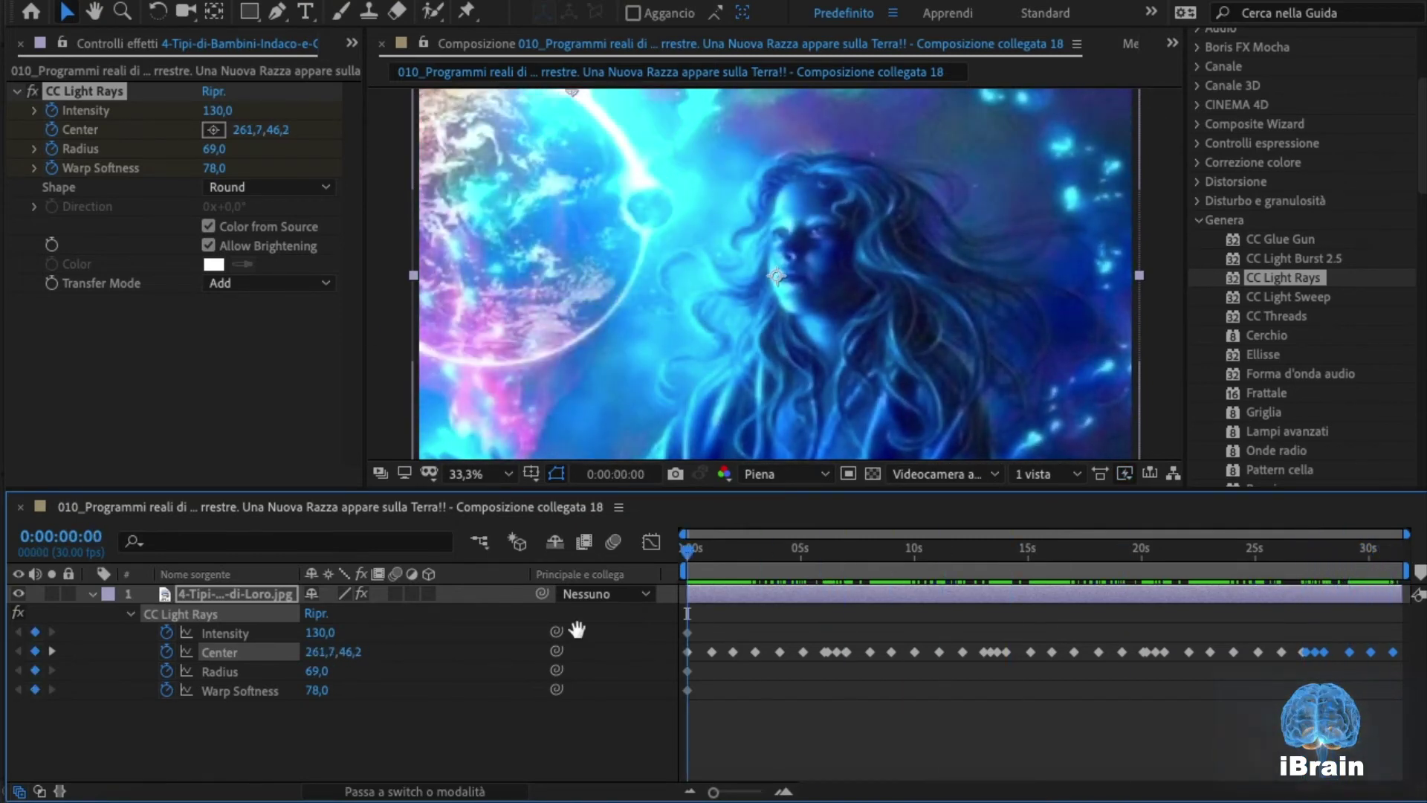
pyautogui.press('space')
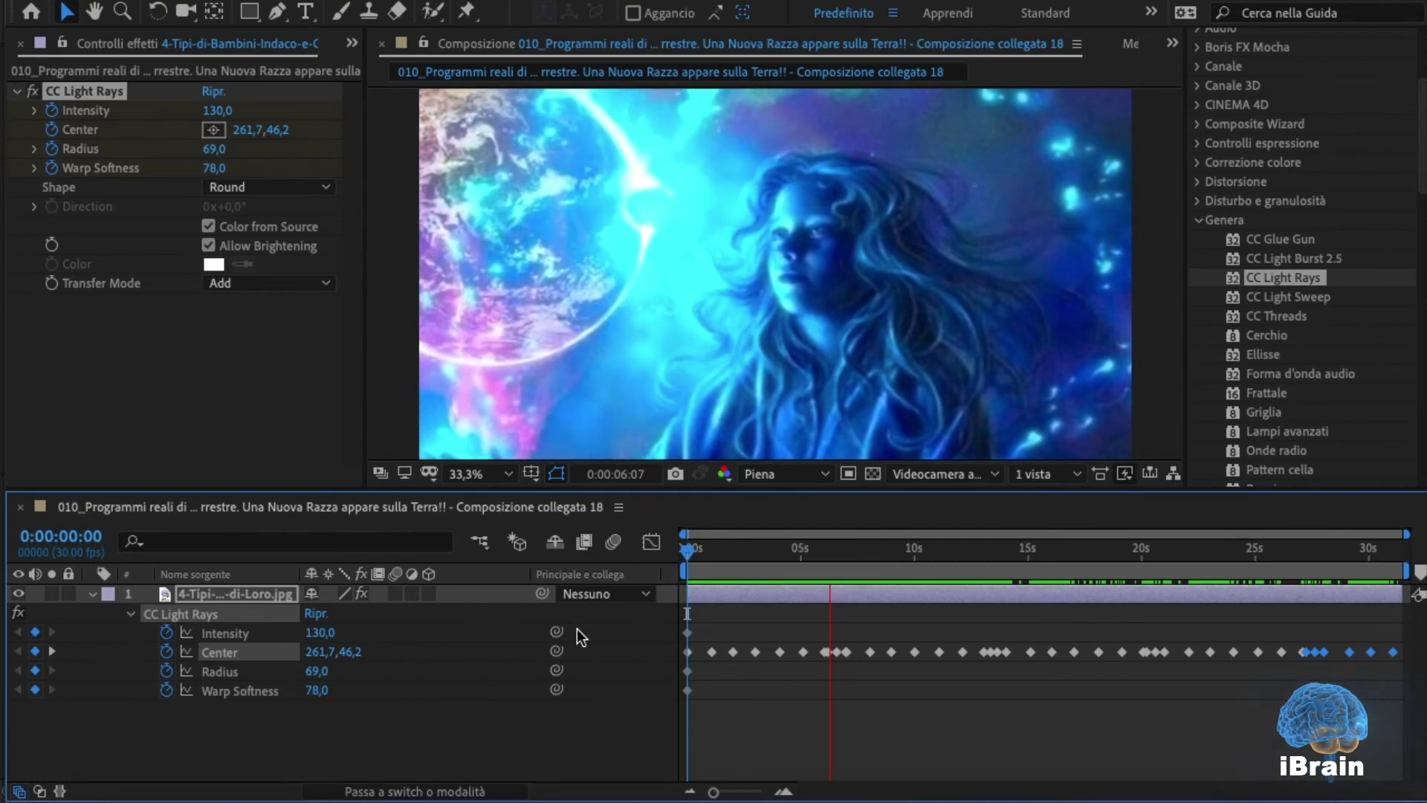
pyautogui.press('space')
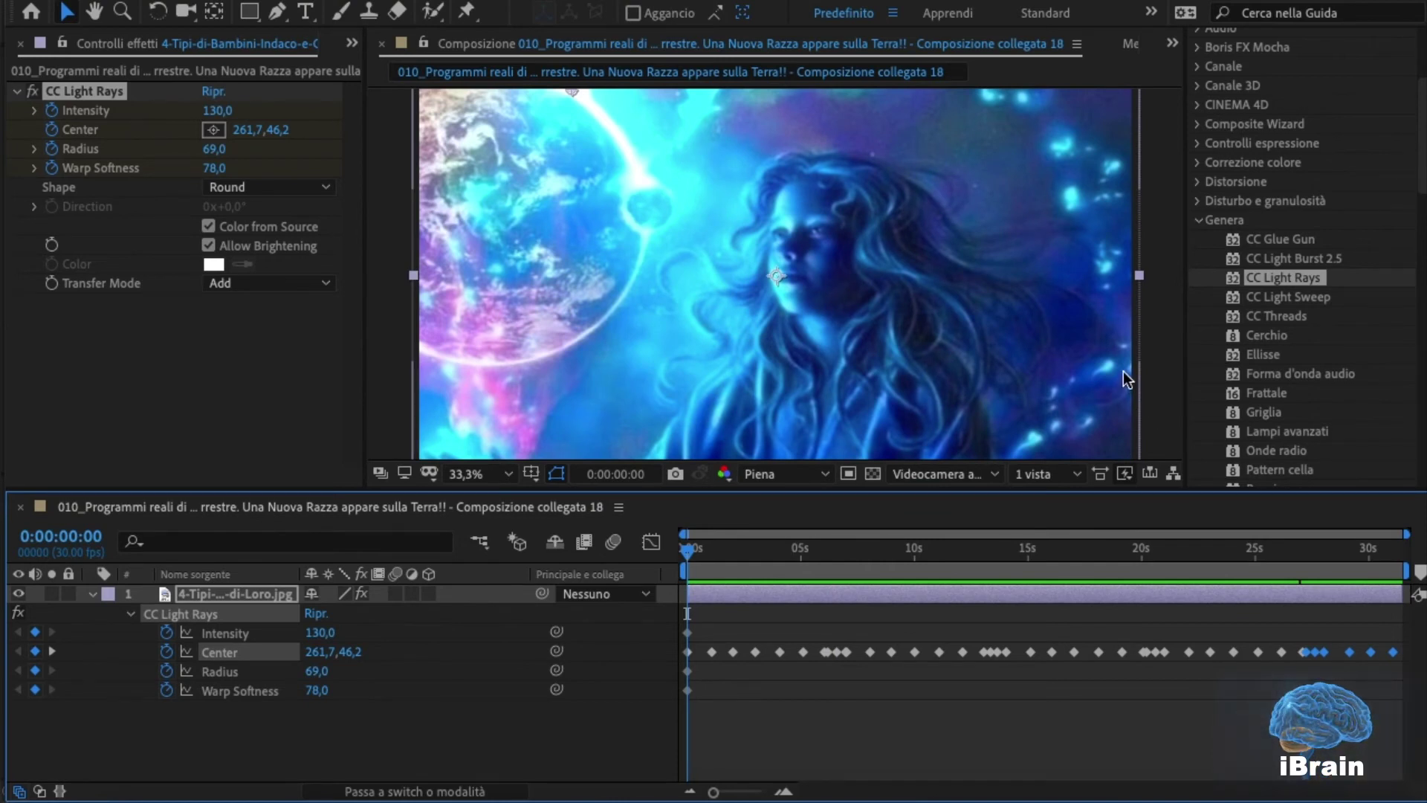
# Apply CC Light Burst 2.5 to the image layer and adjust its Intensity
pyautogui.click(1278, 258)
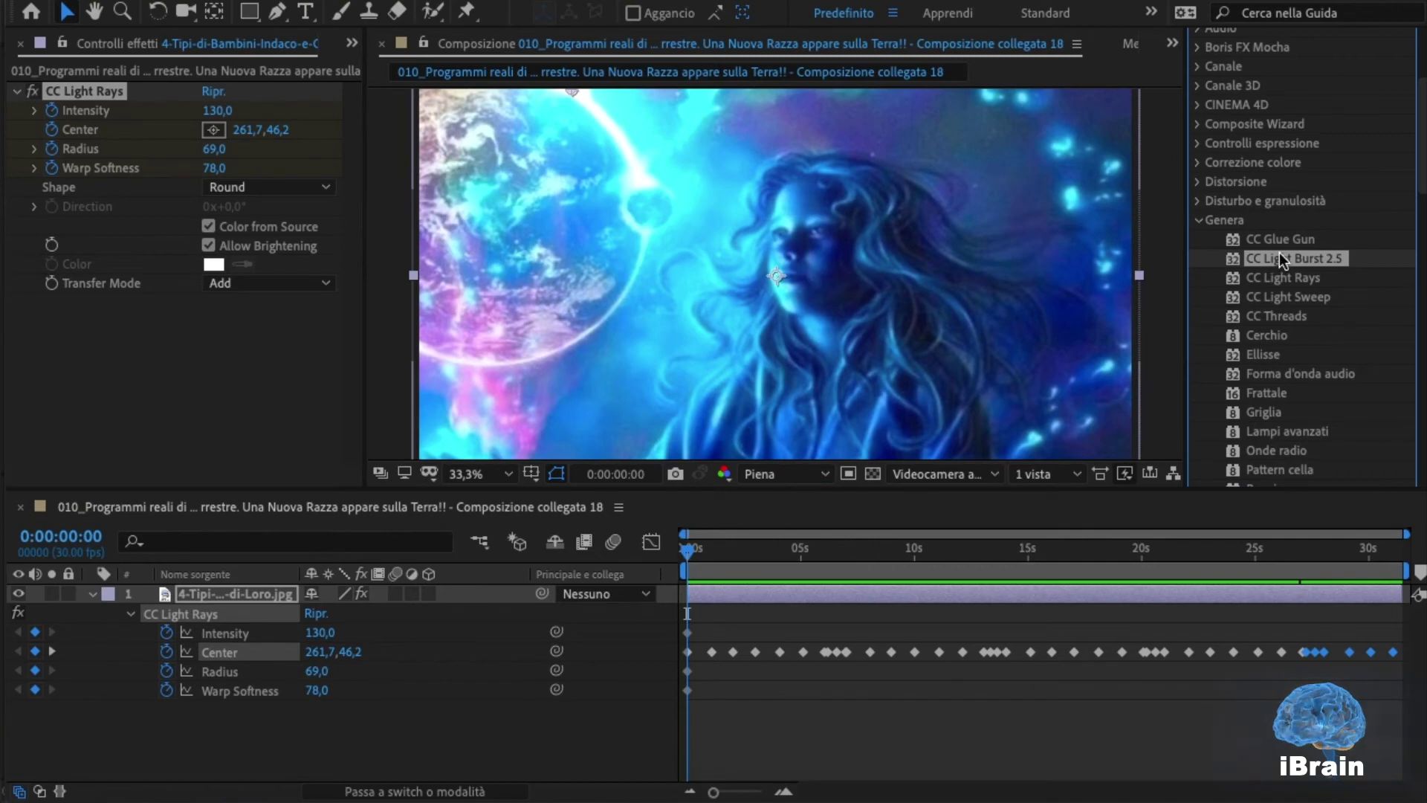
pyautogui.moveTo(1278, 258); pyautogui.dragTo(931, 593)
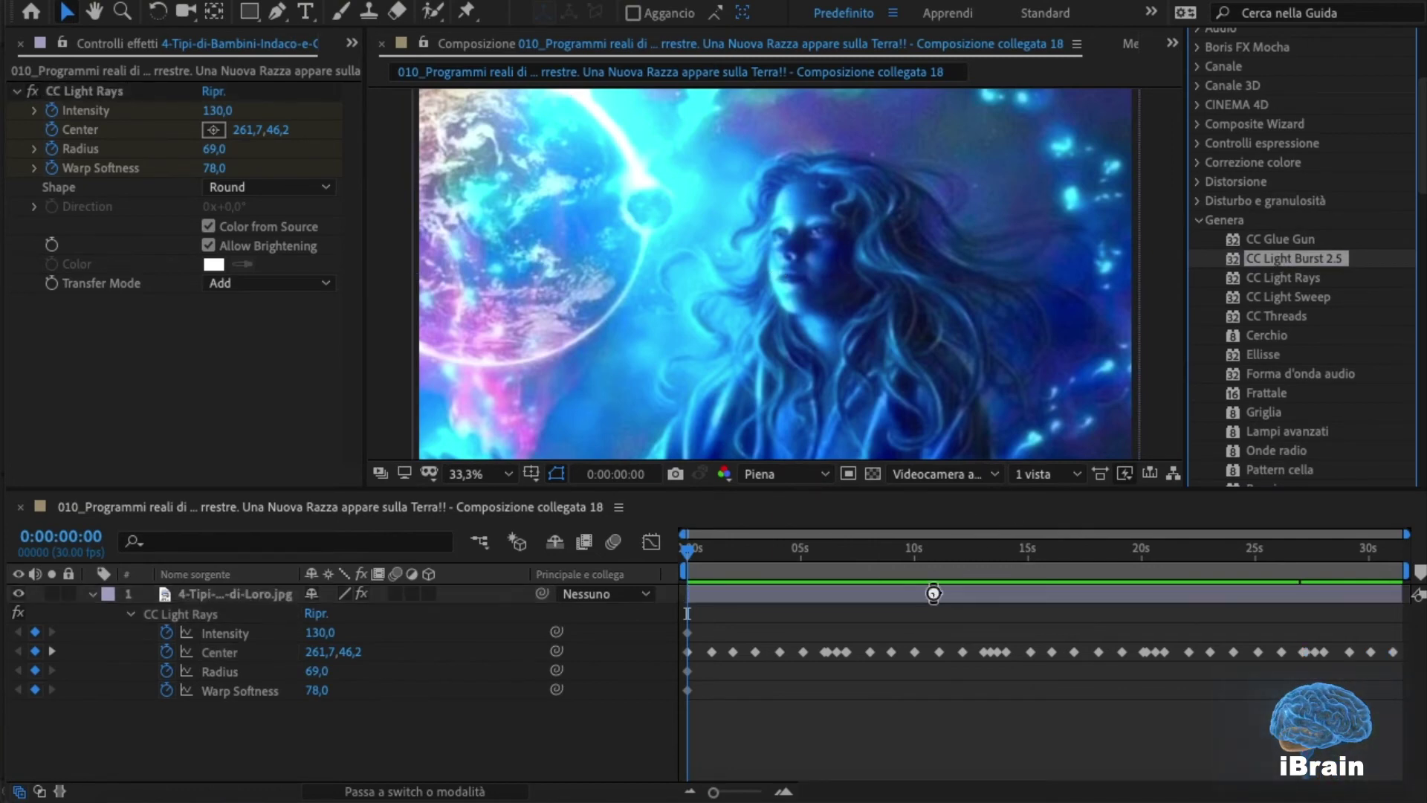
pyautogui.moveTo(217, 340)
pyautogui.mouseDown()
pyautogui.moveTo(328, 359)
pyautogui.moveTo(85, 372)
pyautogui.mouseUp()
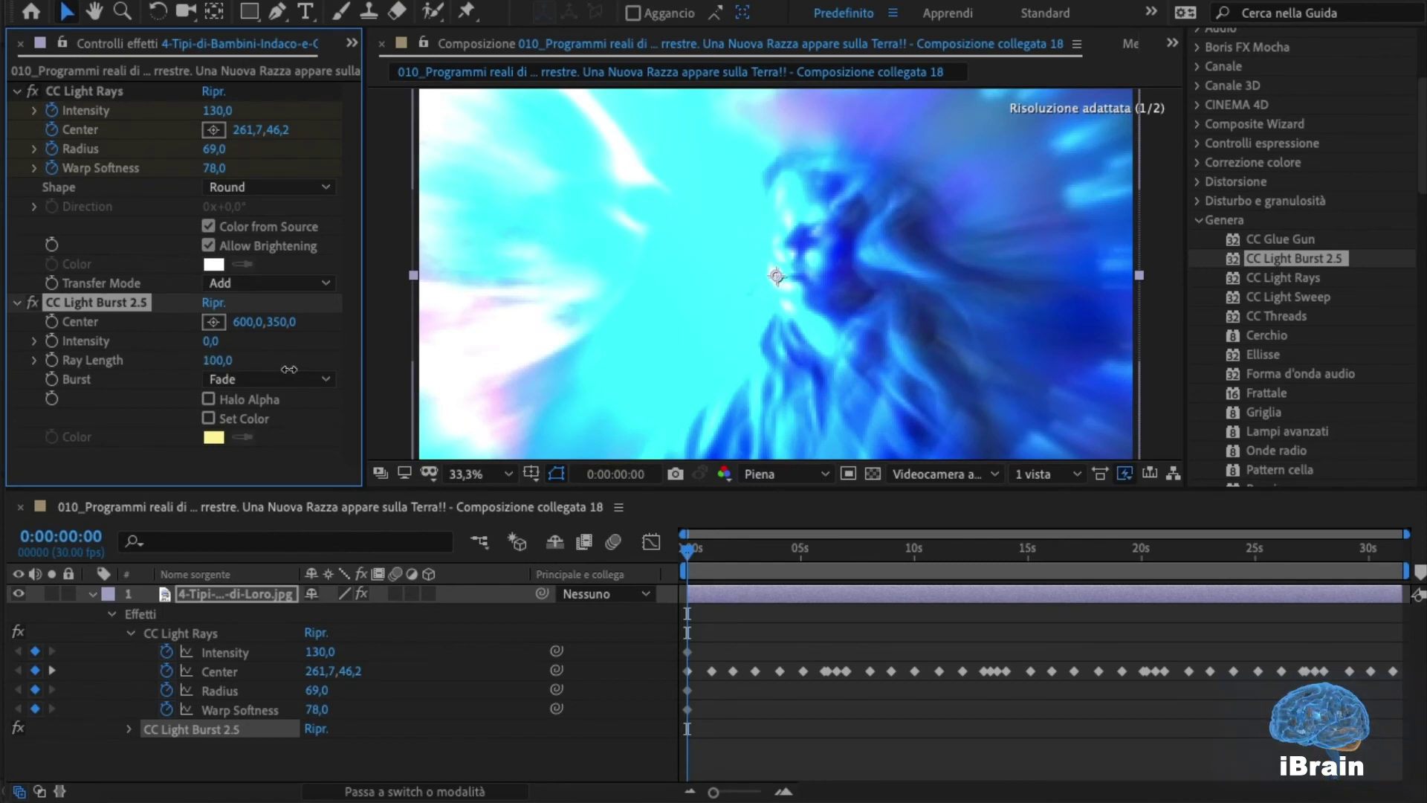
# Set CC Light Burst 2.5 Ray Length to 50 and Intensity to 100
pyautogui.click(223, 361)
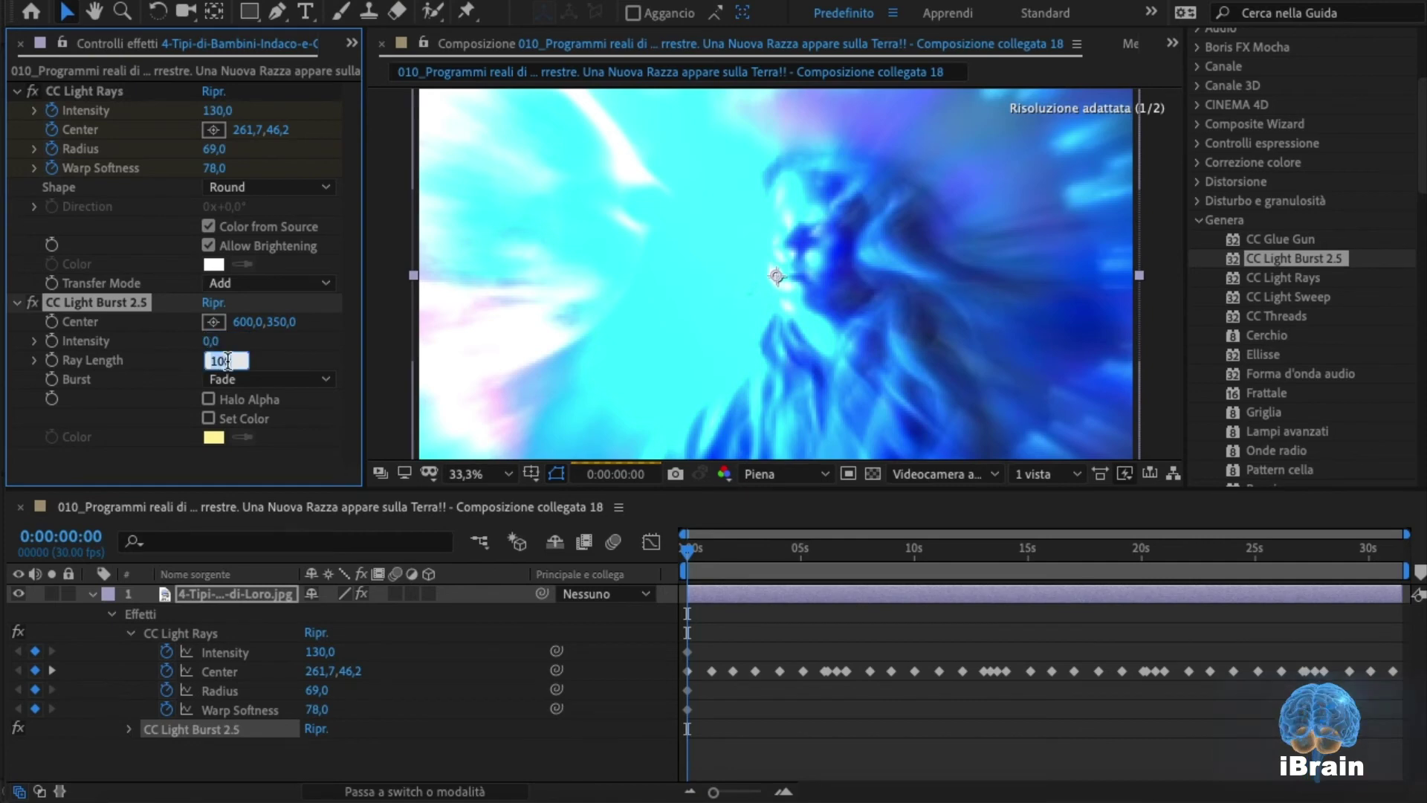
pyautogui.write('0')
pyautogui.press('Return')
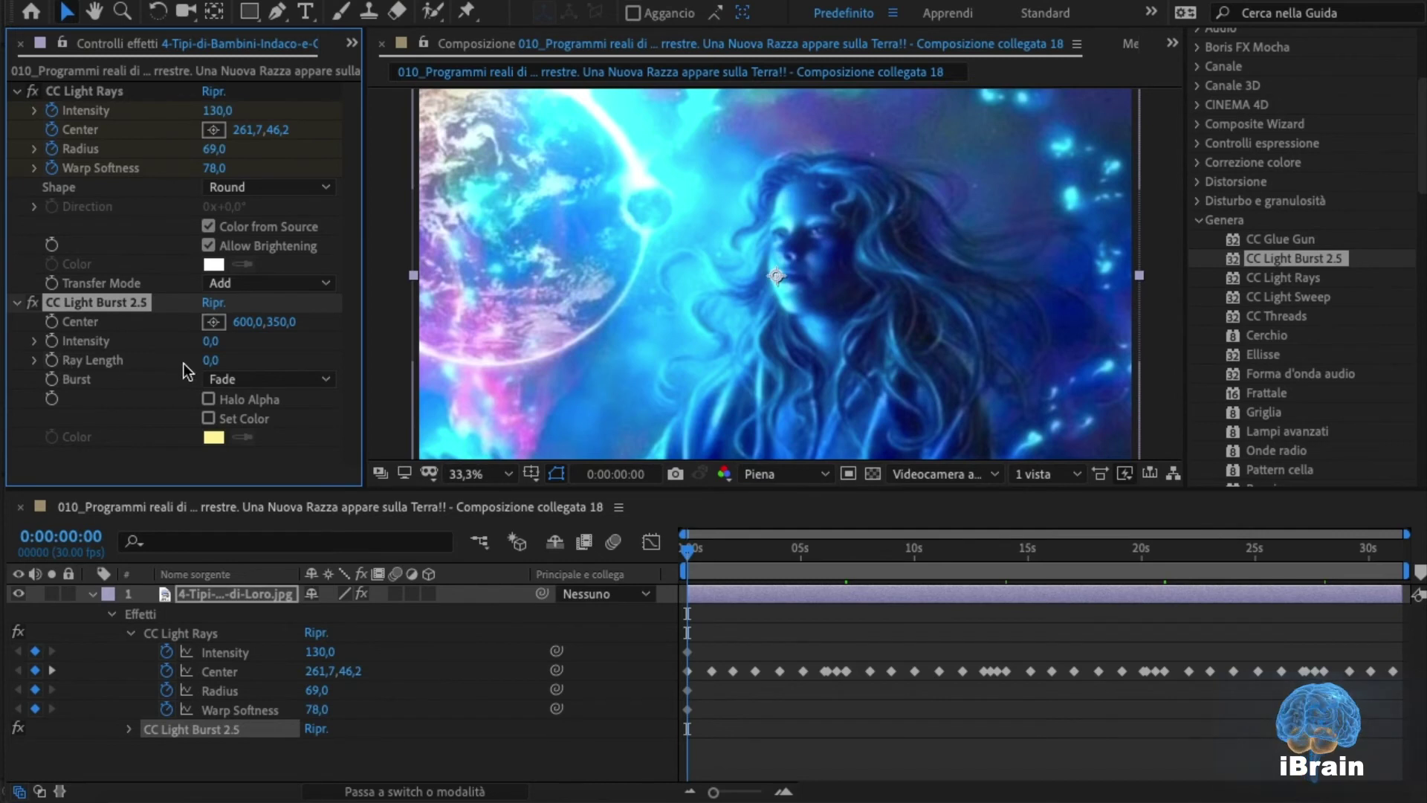
pyautogui.click(212, 360)
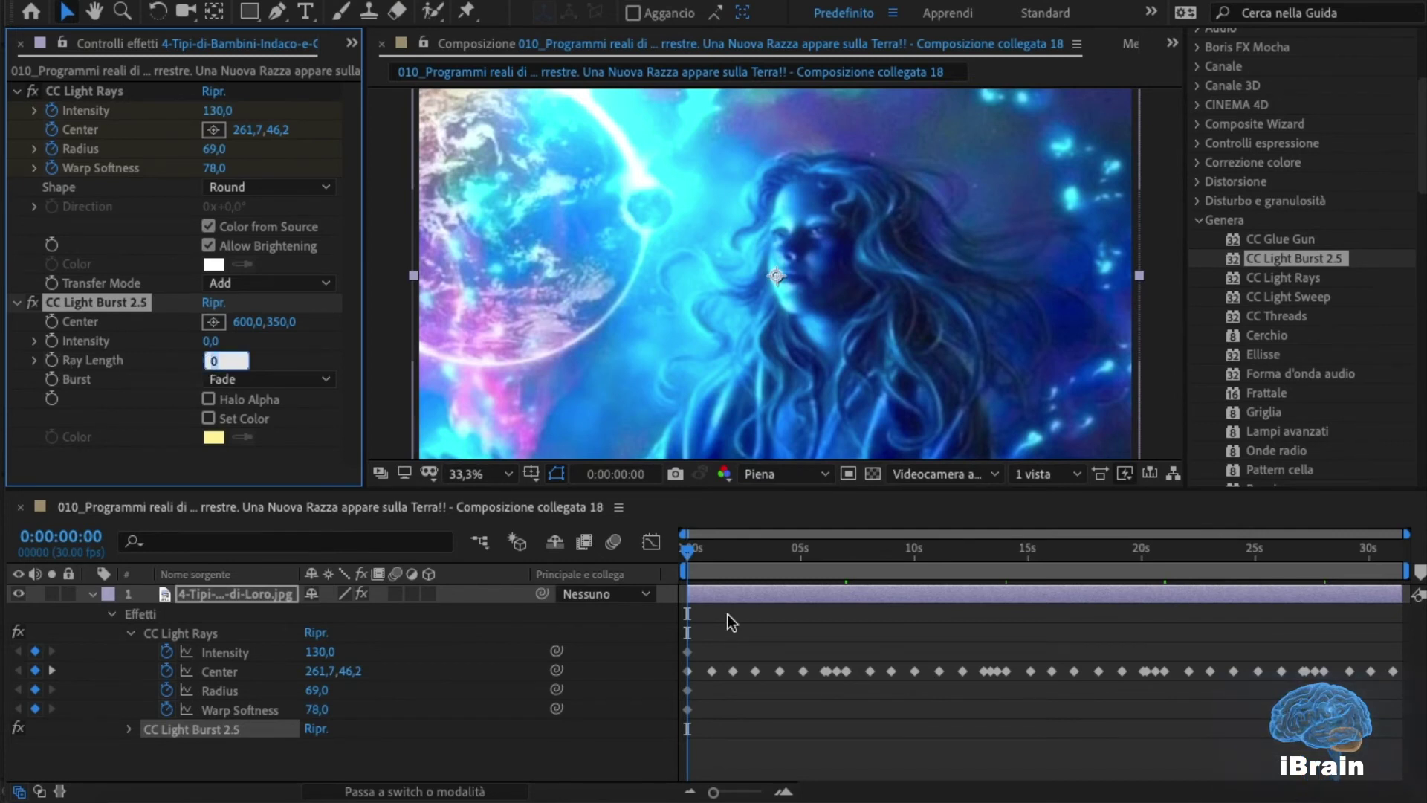
pyautogui.write('50')
pyautogui.press('Return')
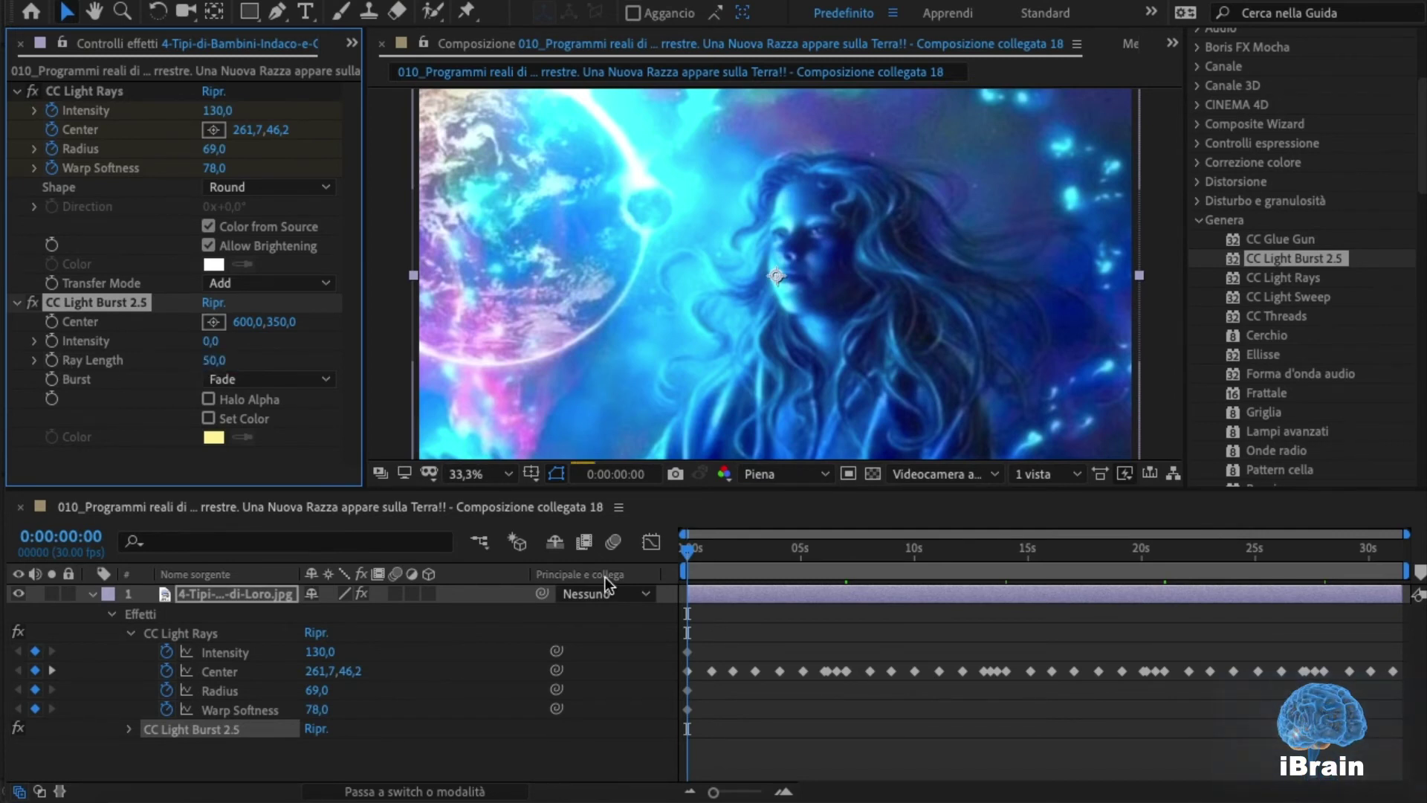
pyautogui.hotkey('shift', 'Tab')
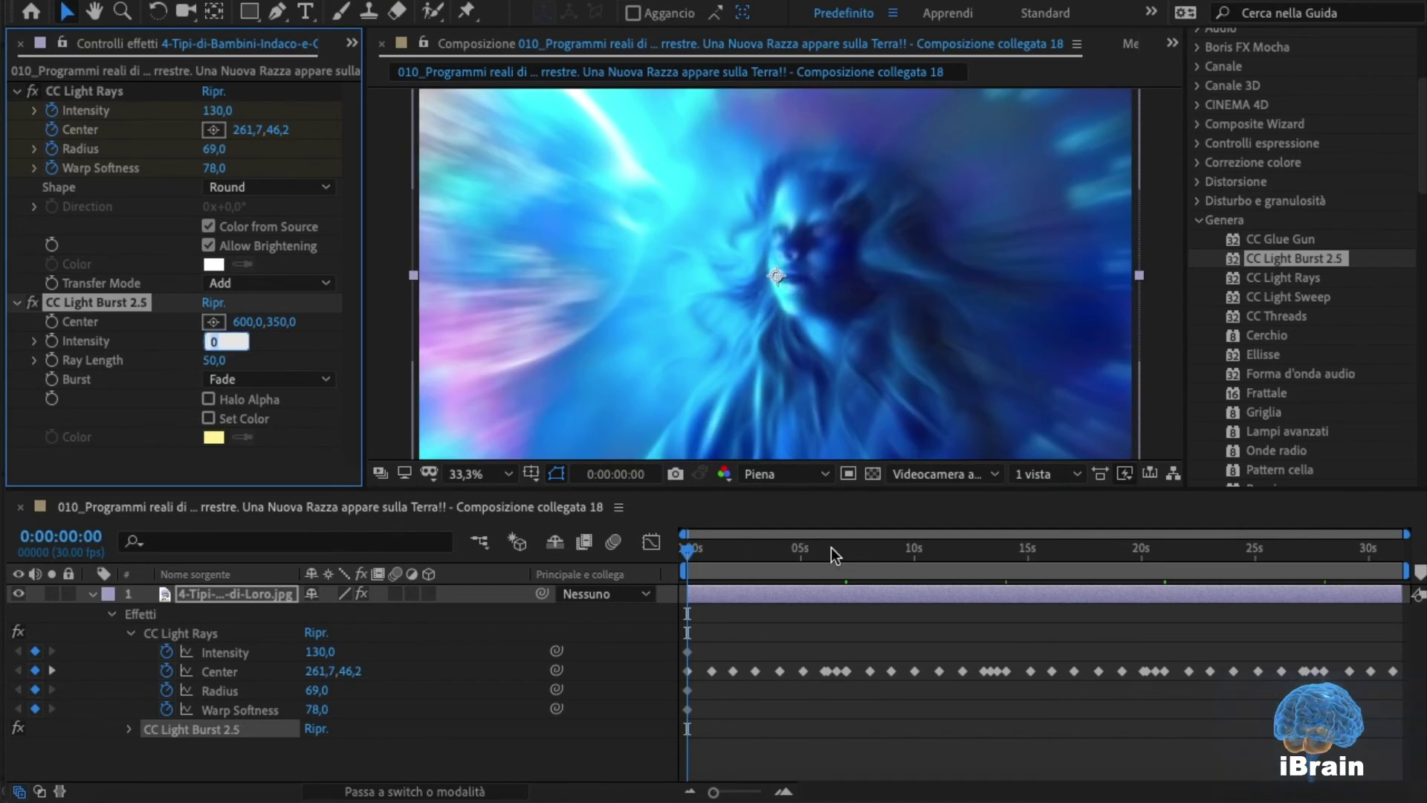
pyautogui.write('100')
pyautogui.press('Return')
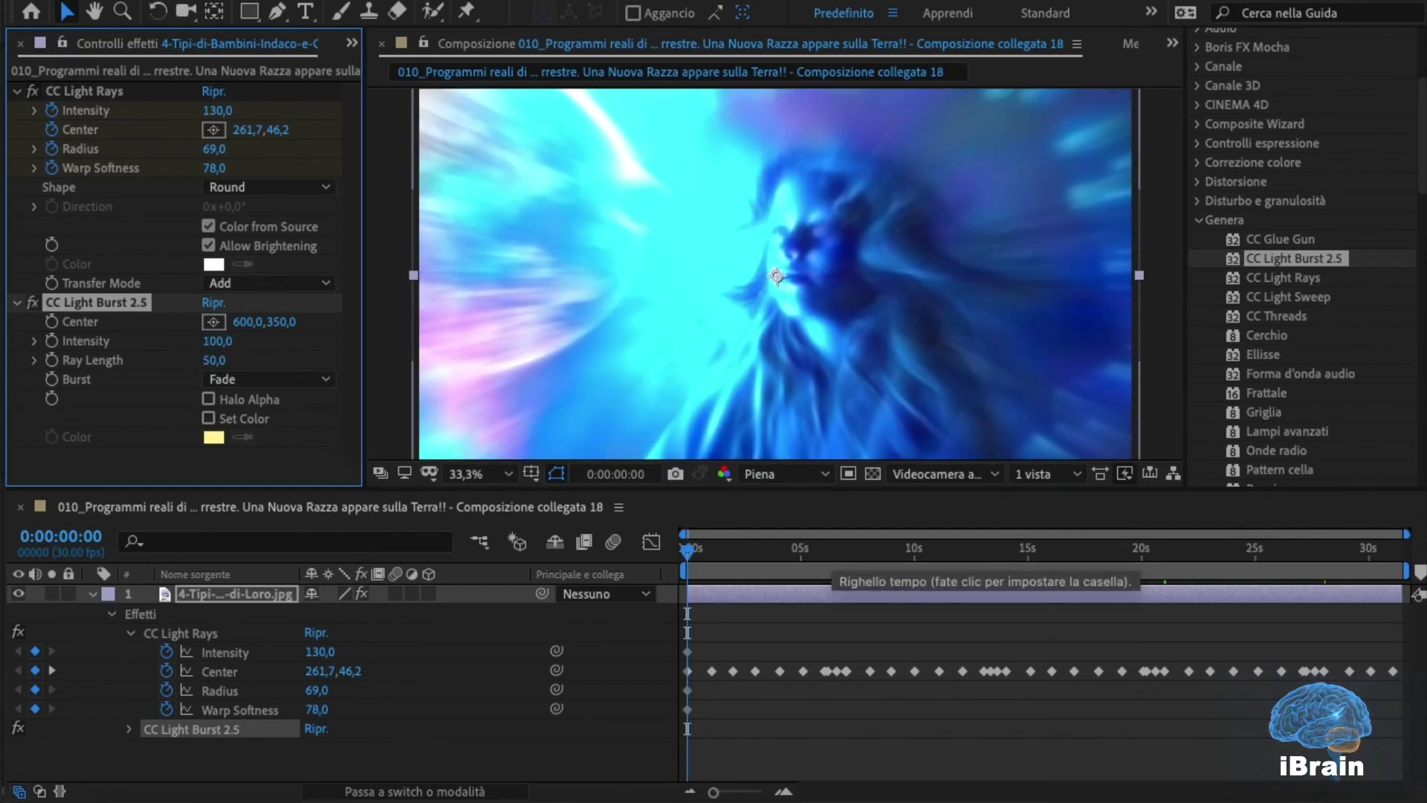
# At about 10 seconds set Ray Length and Intensity to 0, then preview from the start
pyautogui.click(701, 556)
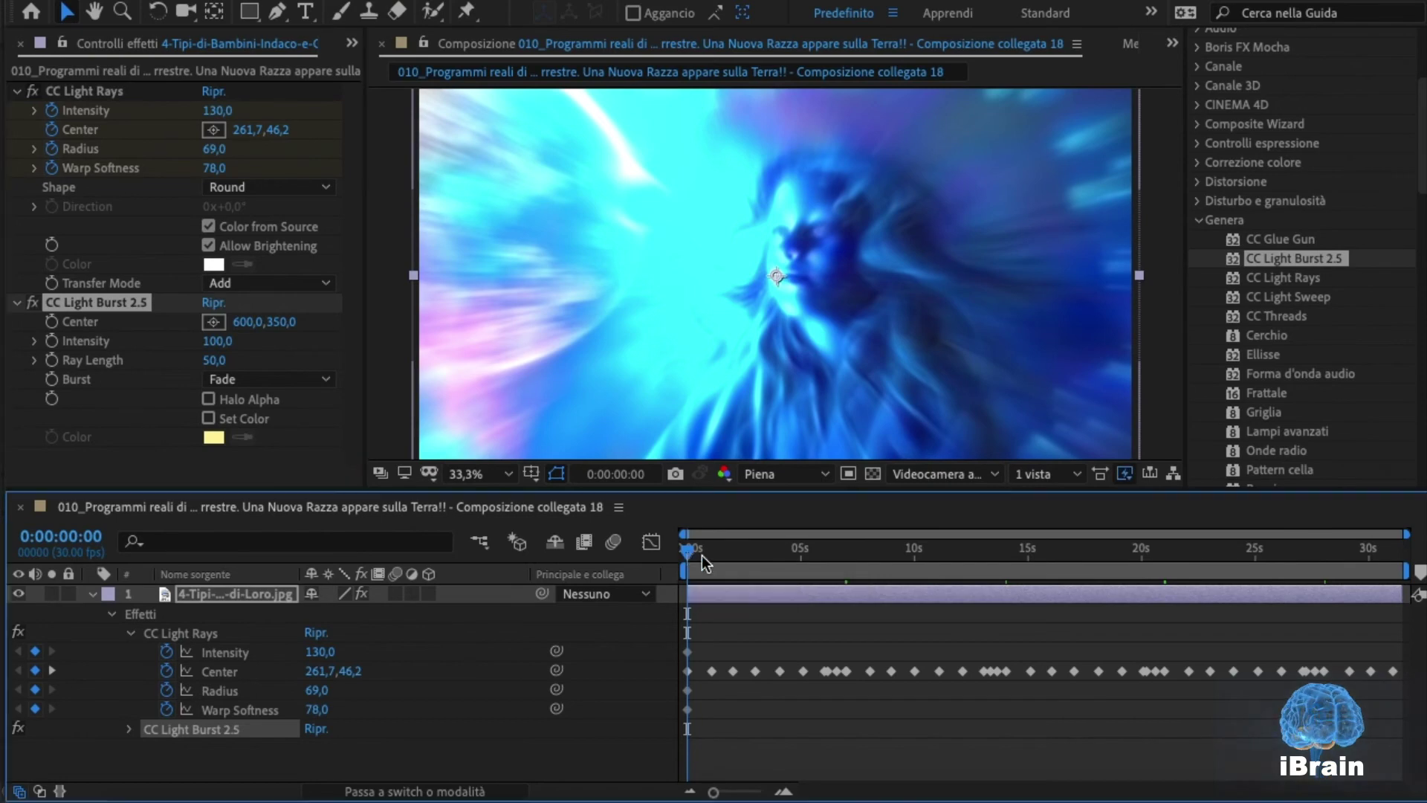
pyautogui.moveTo(701, 555); pyautogui.dragTo(914, 582)
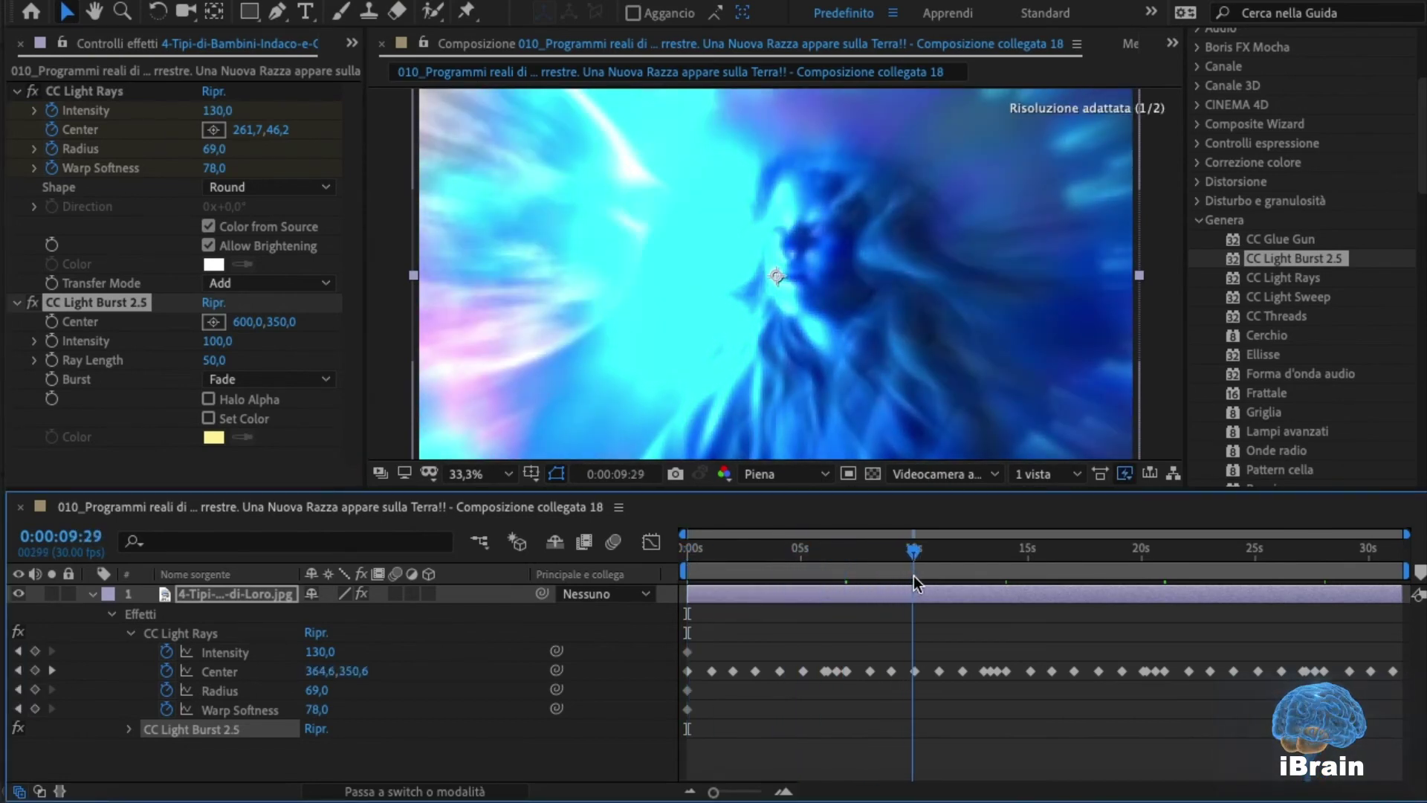
pyautogui.click(214, 360)
pyautogui.write('0')
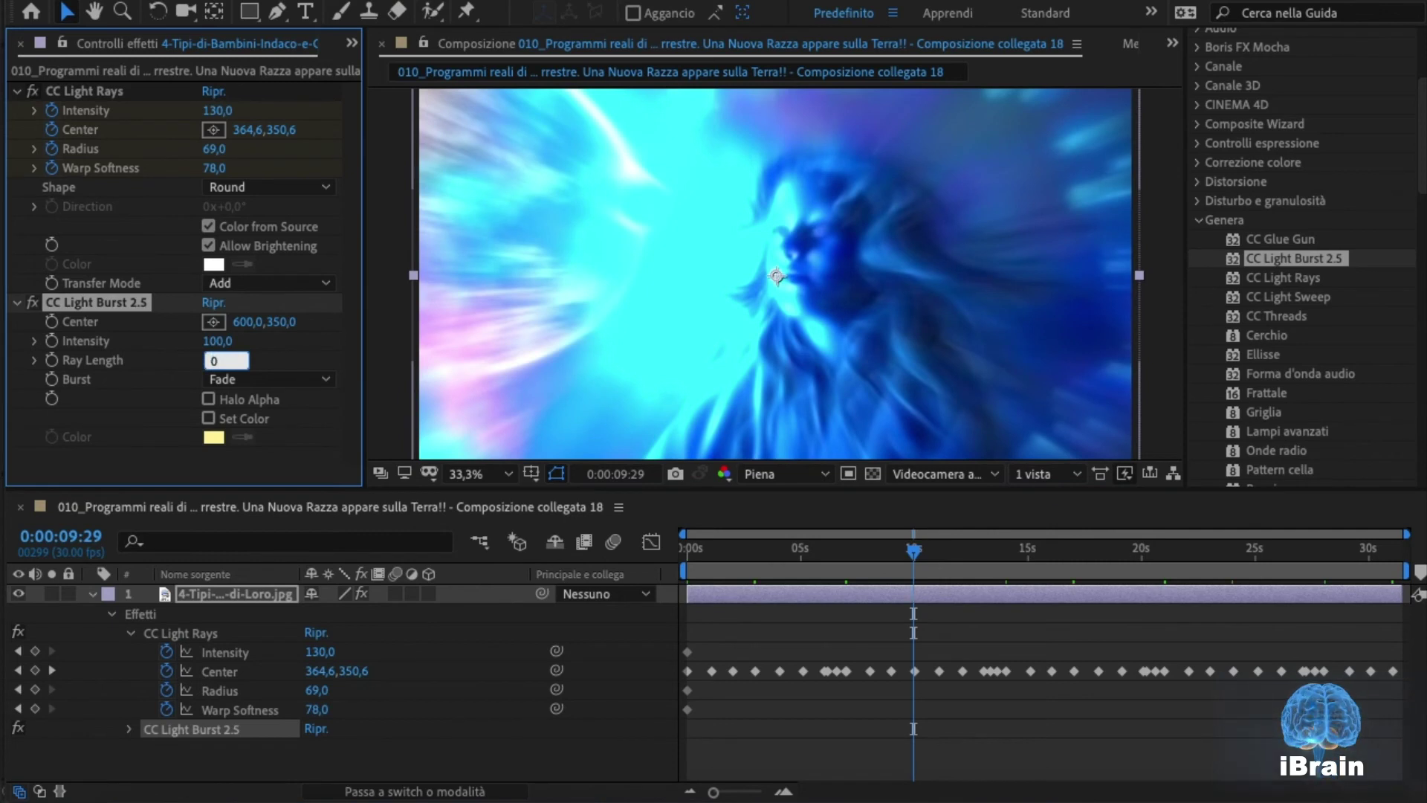
pyautogui.press('Tab')
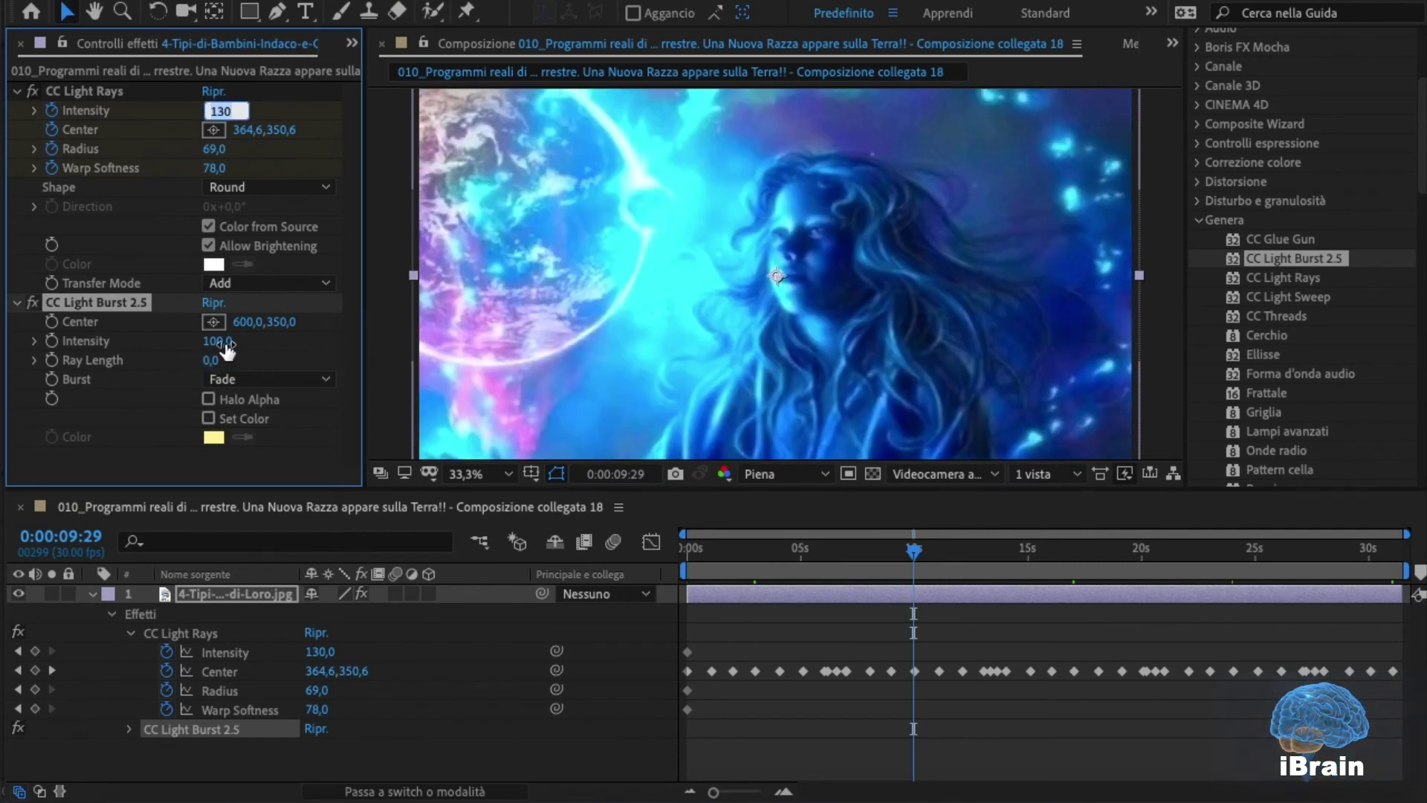
pyautogui.press('Return')
pyautogui.write('0')
pyautogui.press('Return')
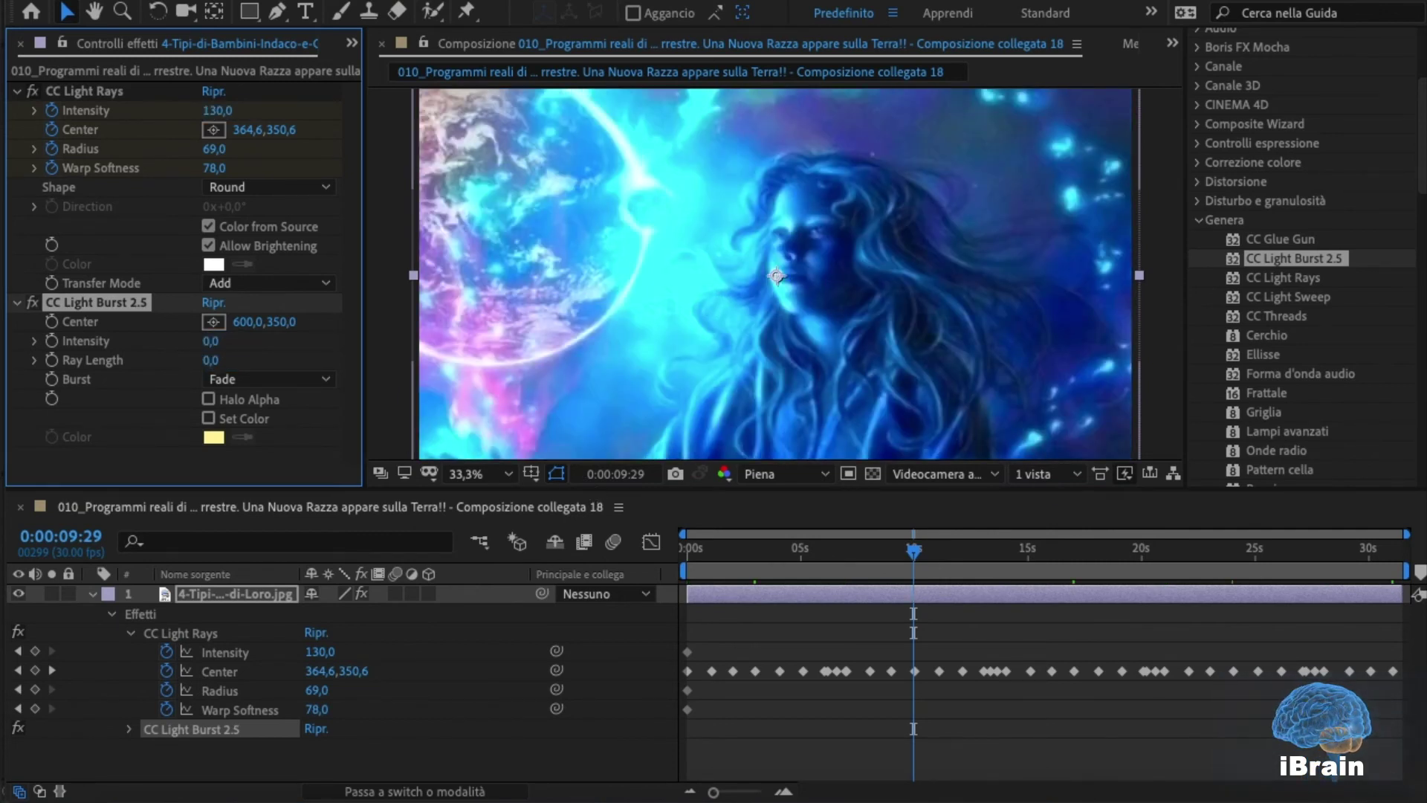
pyautogui.moveTo(913, 549); pyautogui.dragTo(608, 640)
pyautogui.press('space')
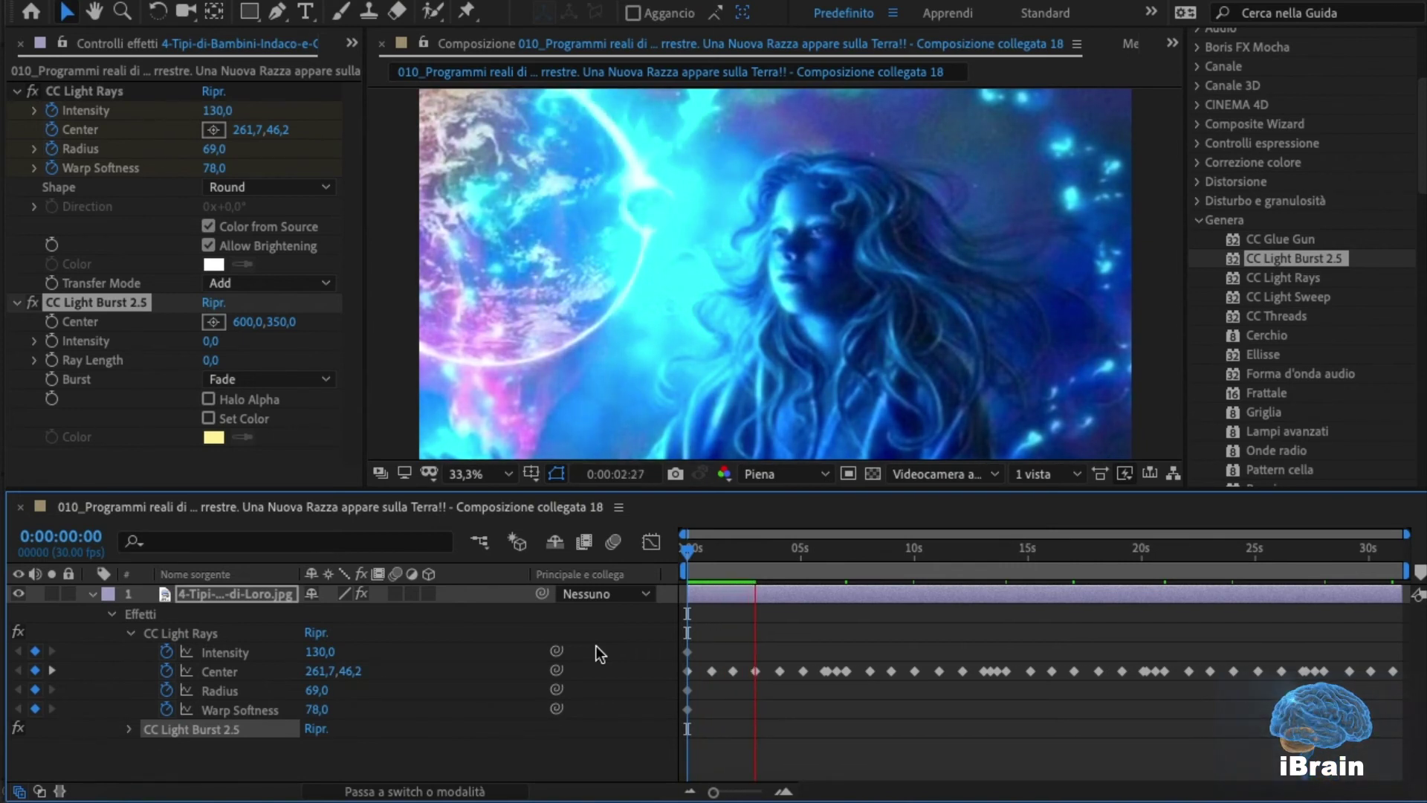
pyautogui.press('space')
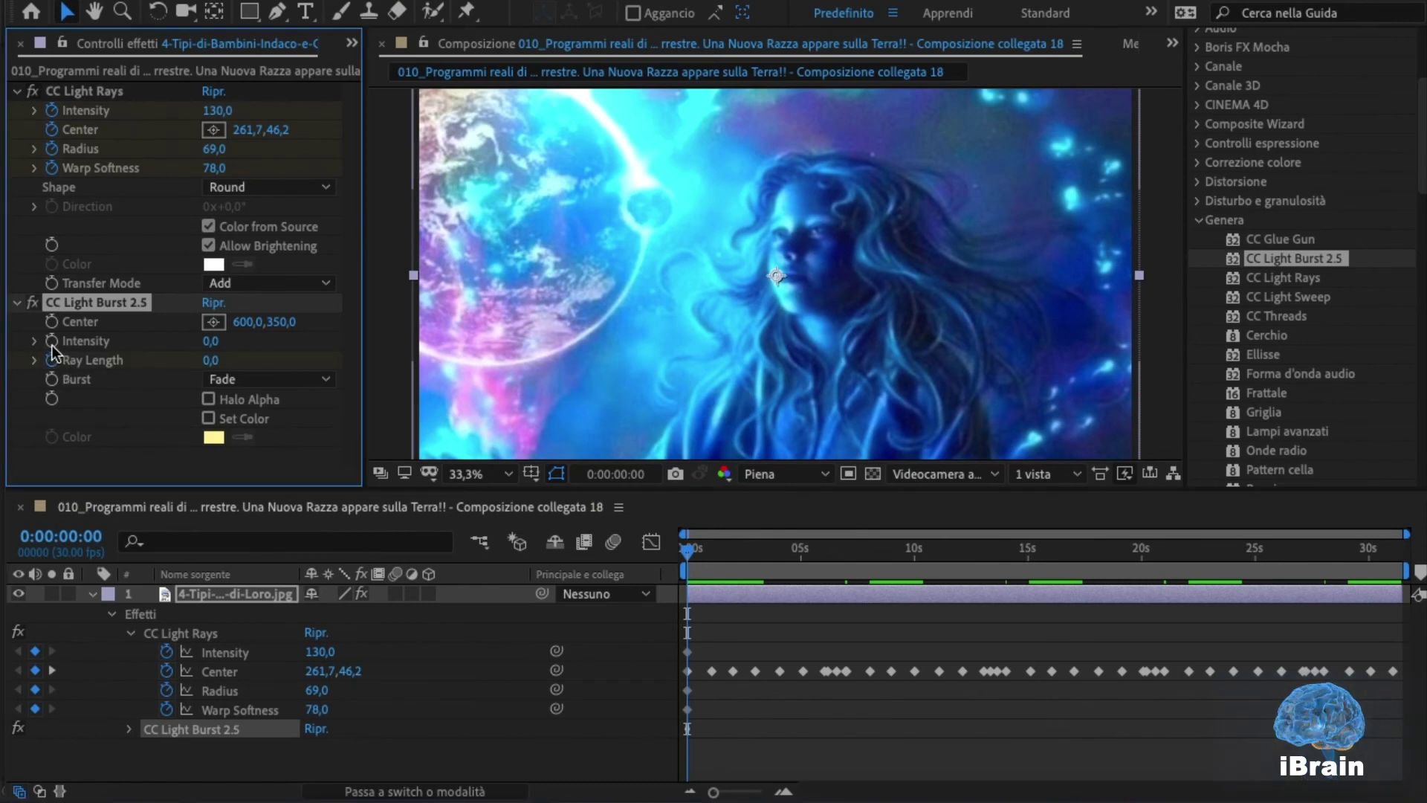
# At 0s set Light Burst Intensity to 100 and keep Ray Length at 50
pyautogui.click(211, 341)
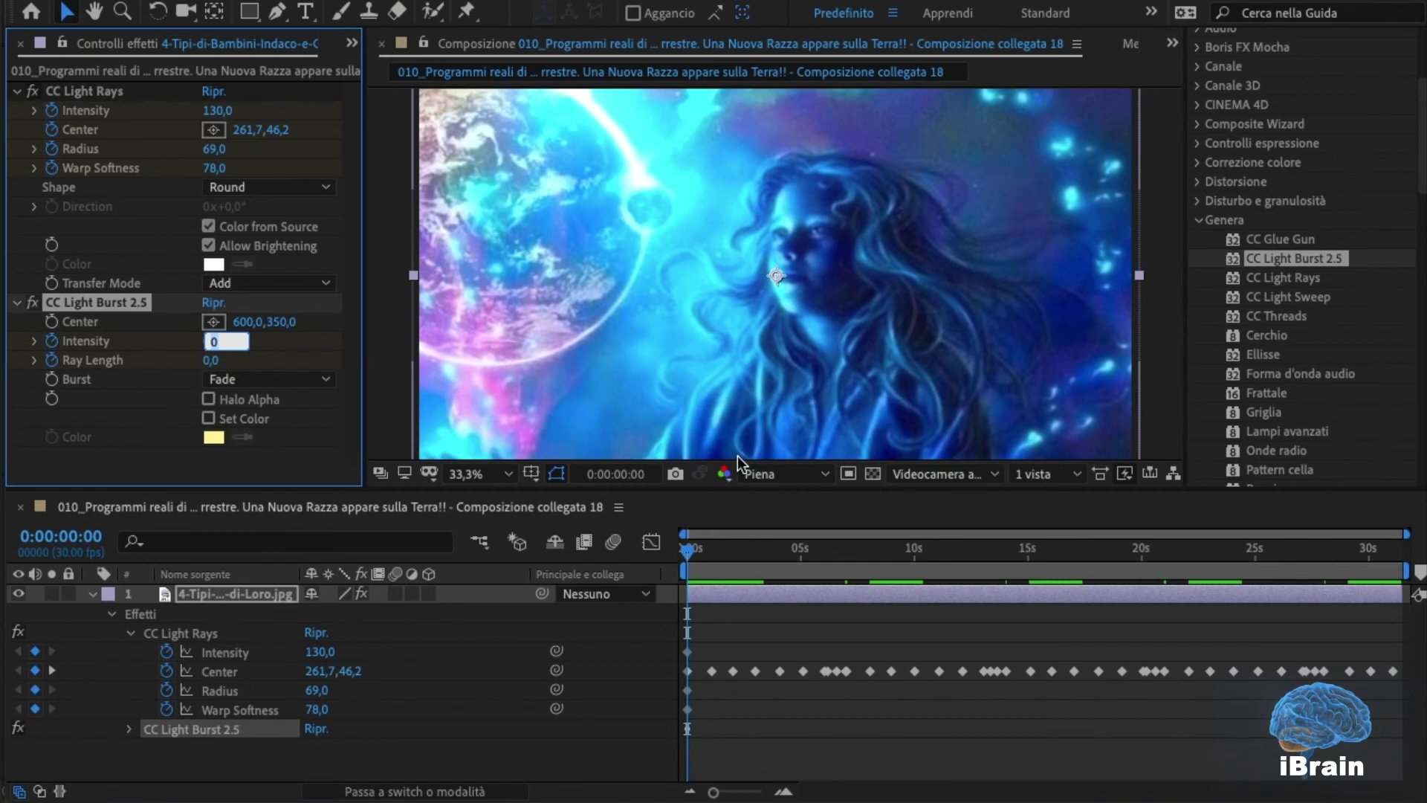
pyautogui.write('100')
pyautogui.press('Tab')
pyautogui.write('50')
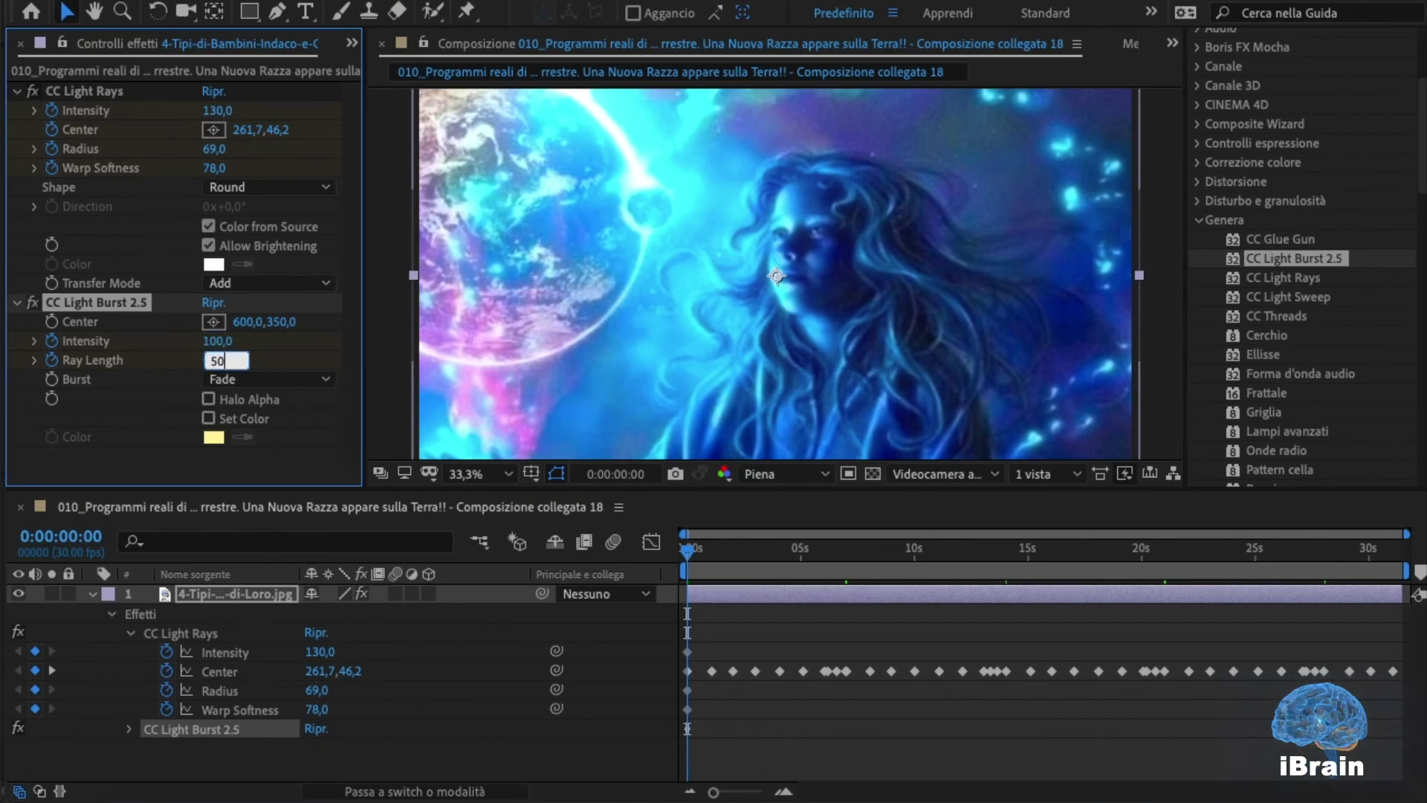
pyautogui.press('Return')
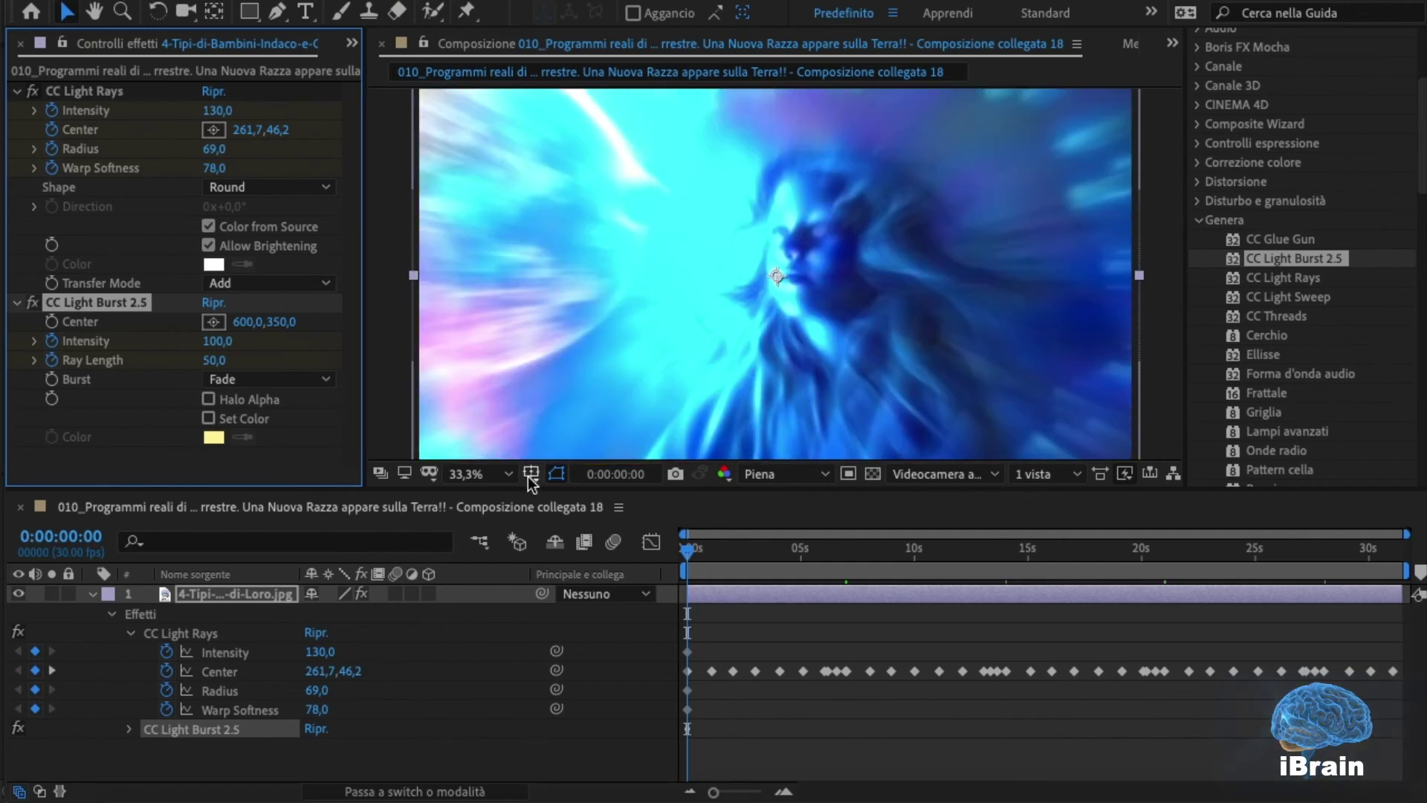
# At about nine seconds set Intensity and Ray Length to 0, then return to the start
pyautogui.click(717, 563)
pyautogui.press('pagedown')
pyautogui.moveTo(716, 555); pyautogui.dragTo(911, 574)
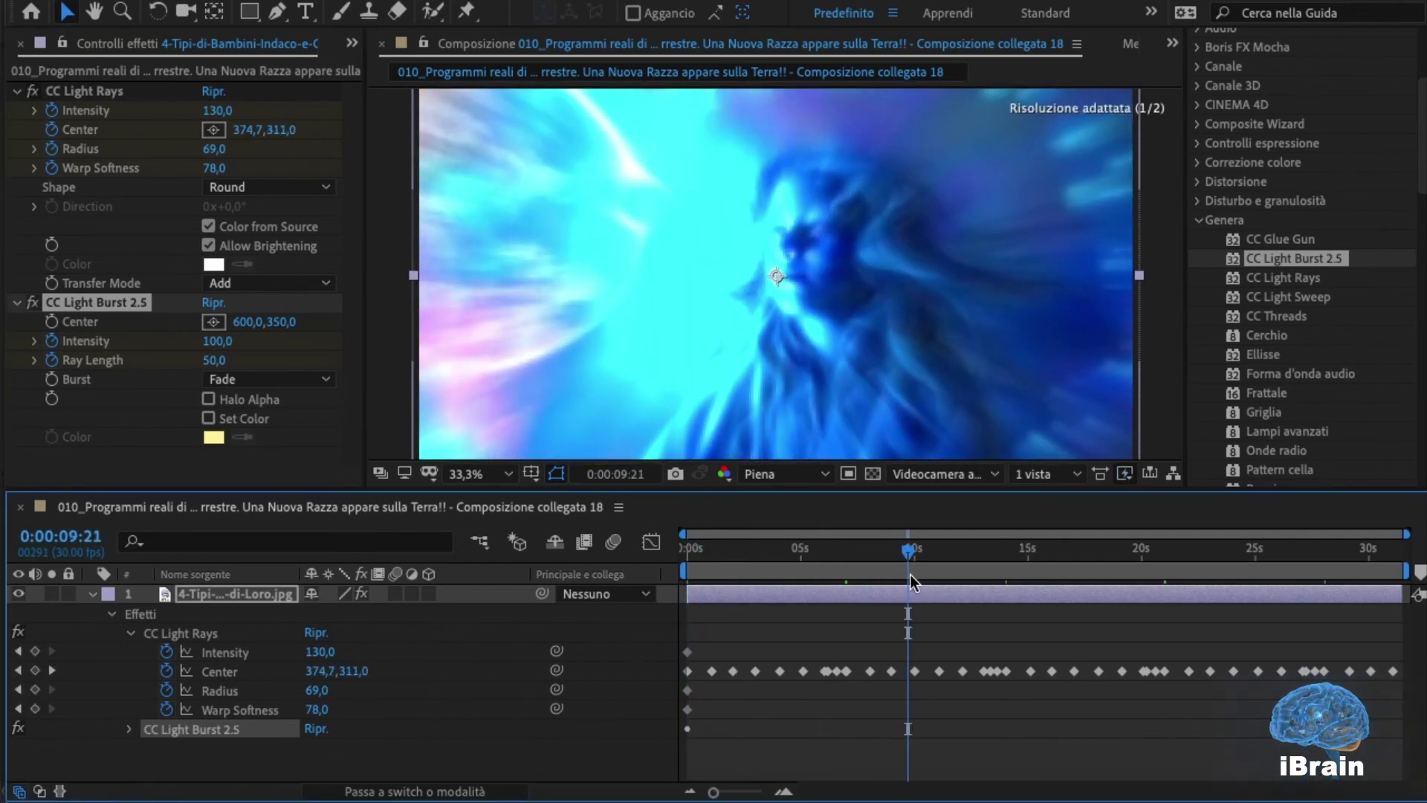
pyautogui.click(217, 341)
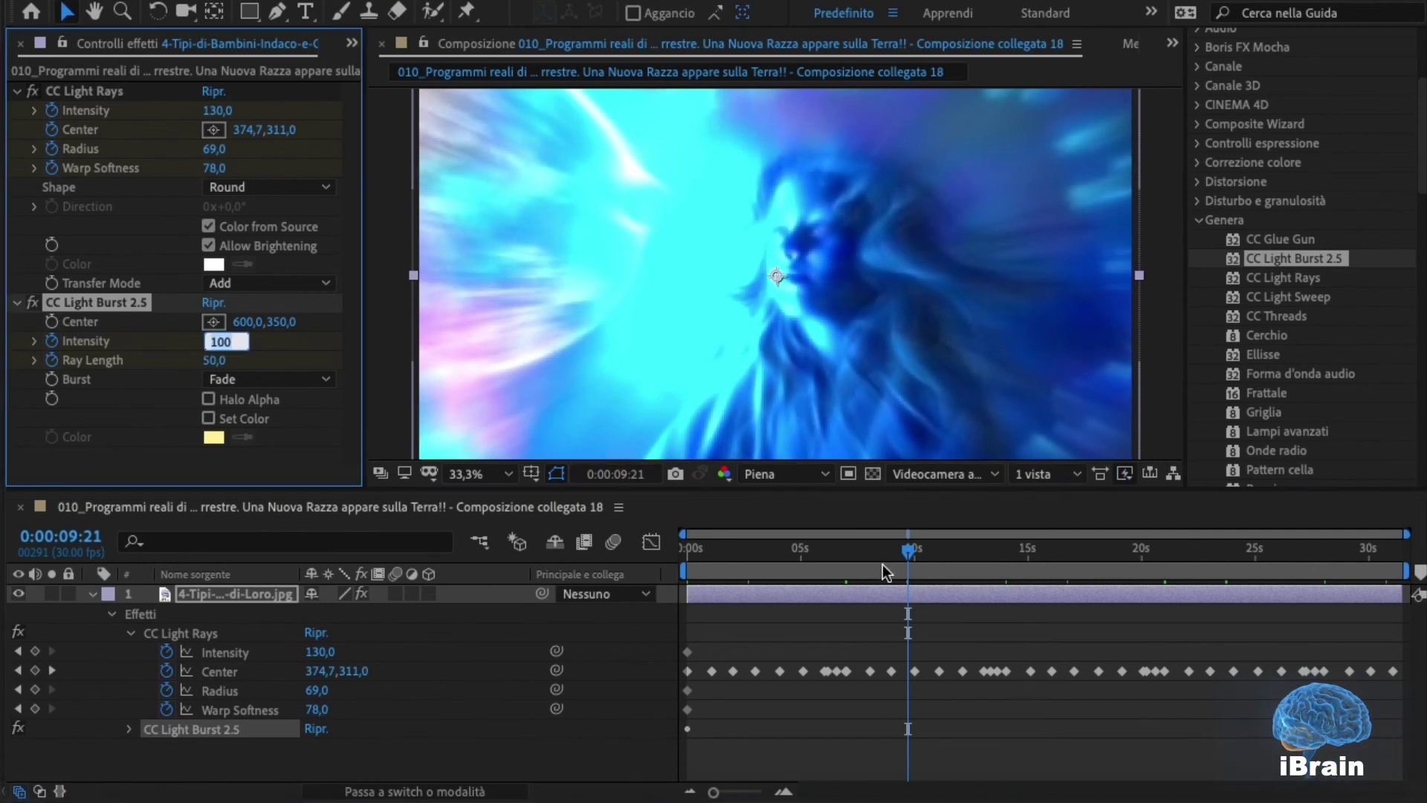
pyautogui.write('0')
pyautogui.press('Tab')
pyautogui.write('0')
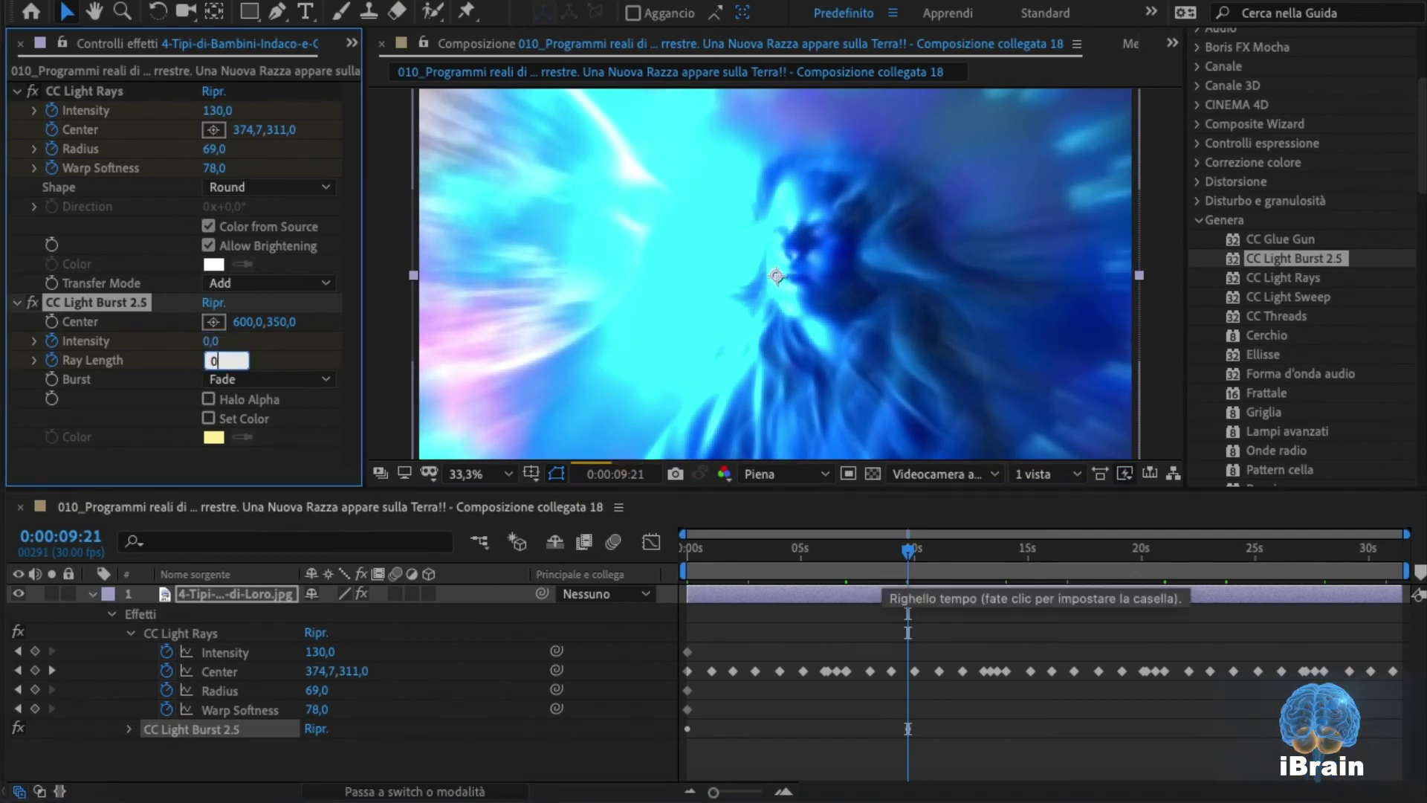
pyautogui.press('Tab')
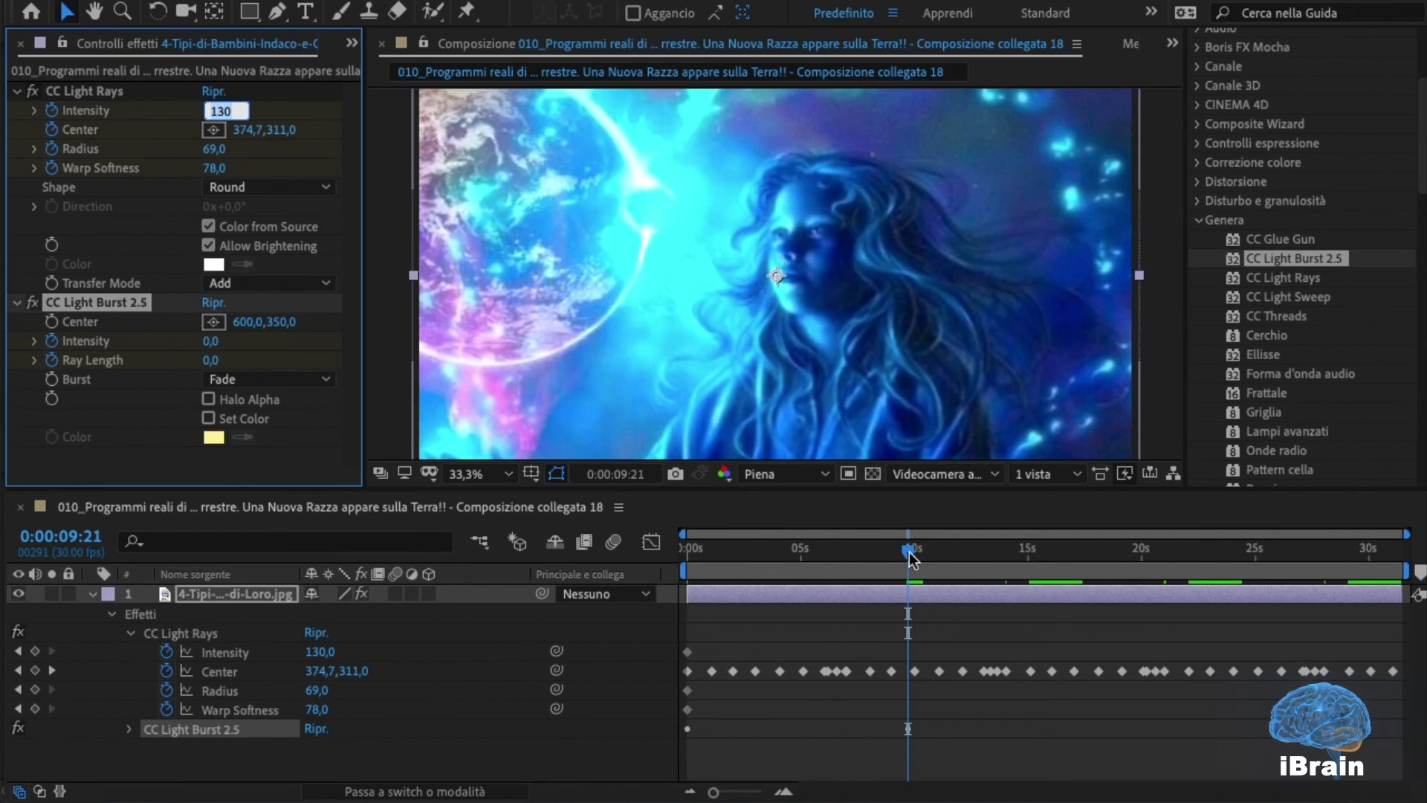
pyautogui.moveTo(909, 559); pyautogui.dragTo(679, 596)
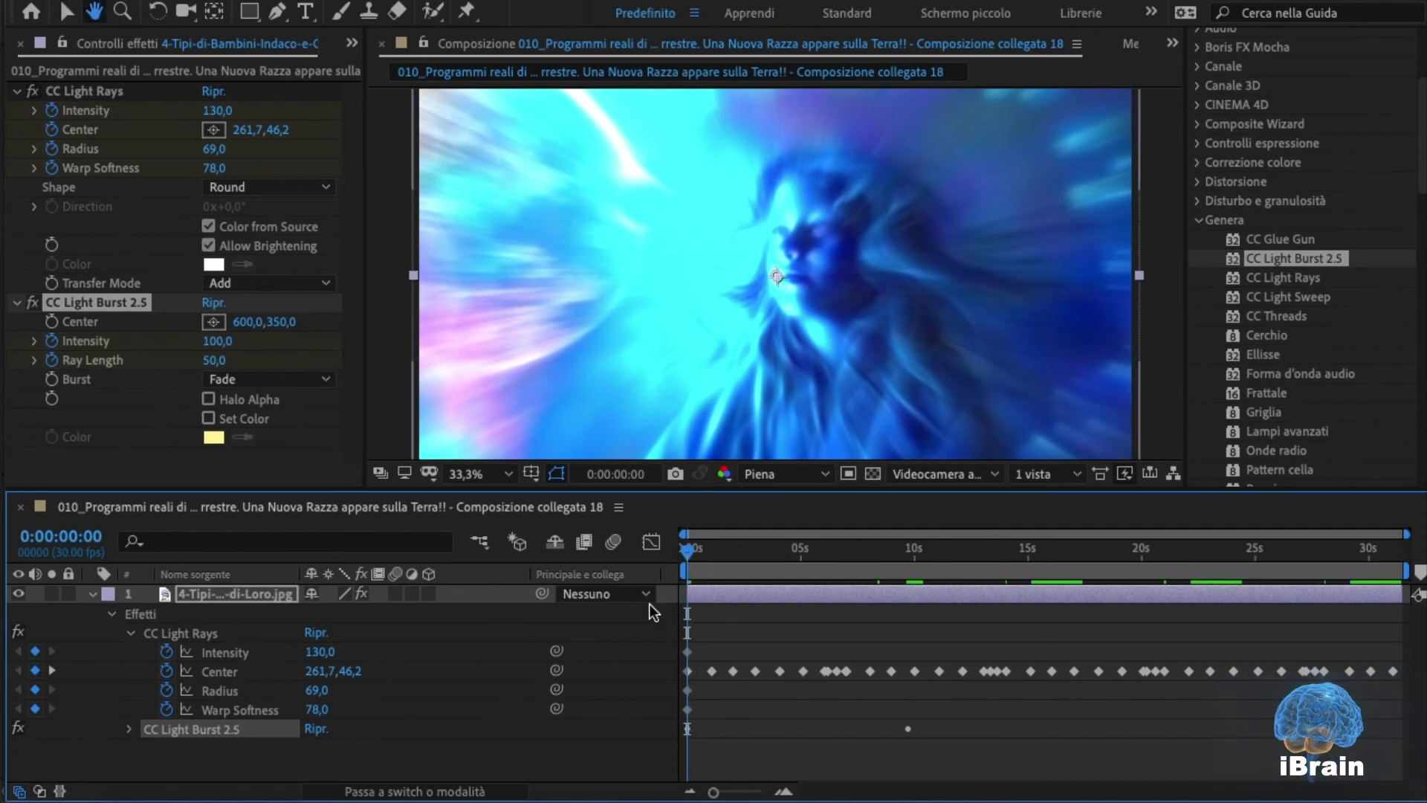
# Set the Composition viewer resolution to Un quarto (quarter) and stop the preview
pyautogui.click(808, 466)
pyautogui.click(828, 599)
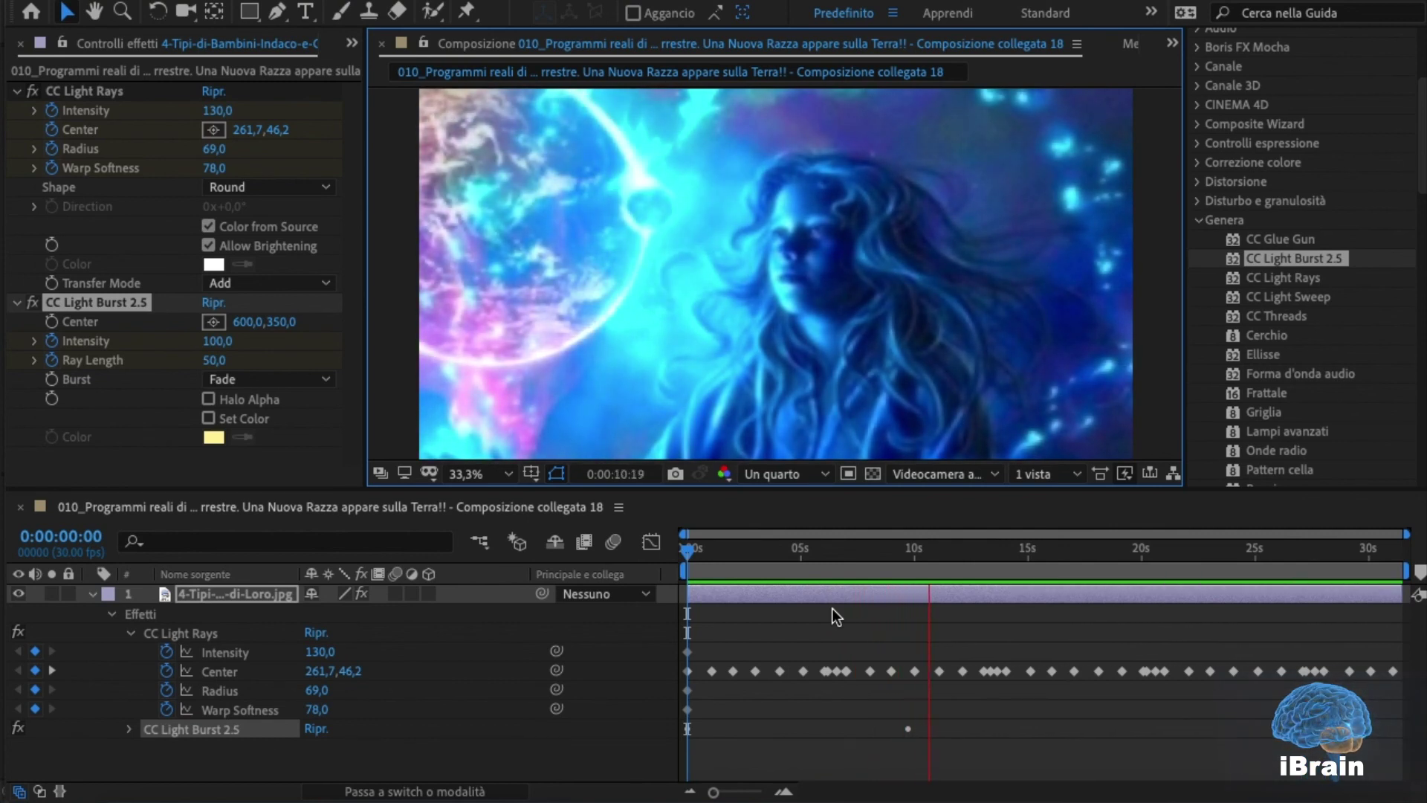
pyautogui.press('space')
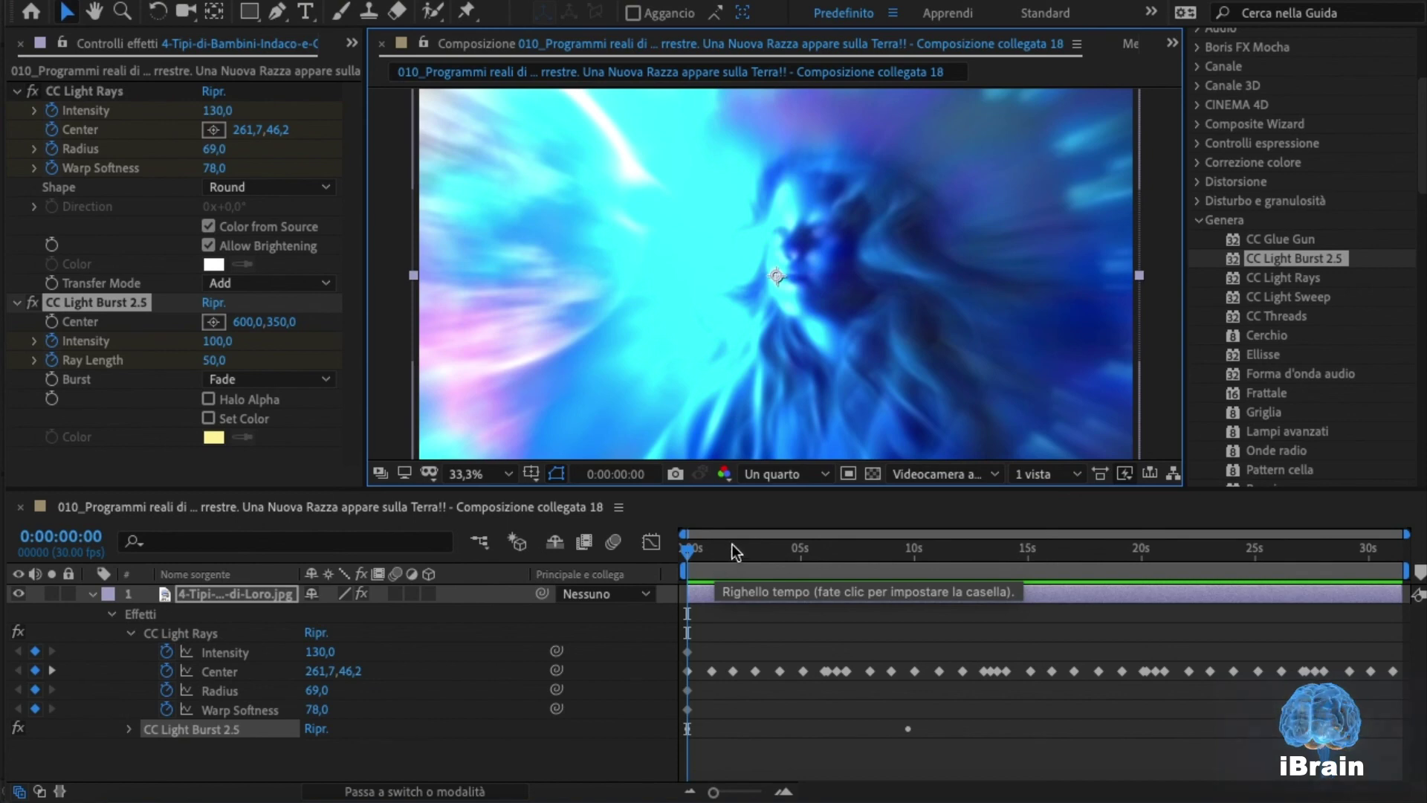
pyautogui.moveTo(689, 554)
pyautogui.mouseDown()
pyautogui.moveTo(880, 546)
pyautogui.moveTo(1121, 605)
pyautogui.mouseUp()
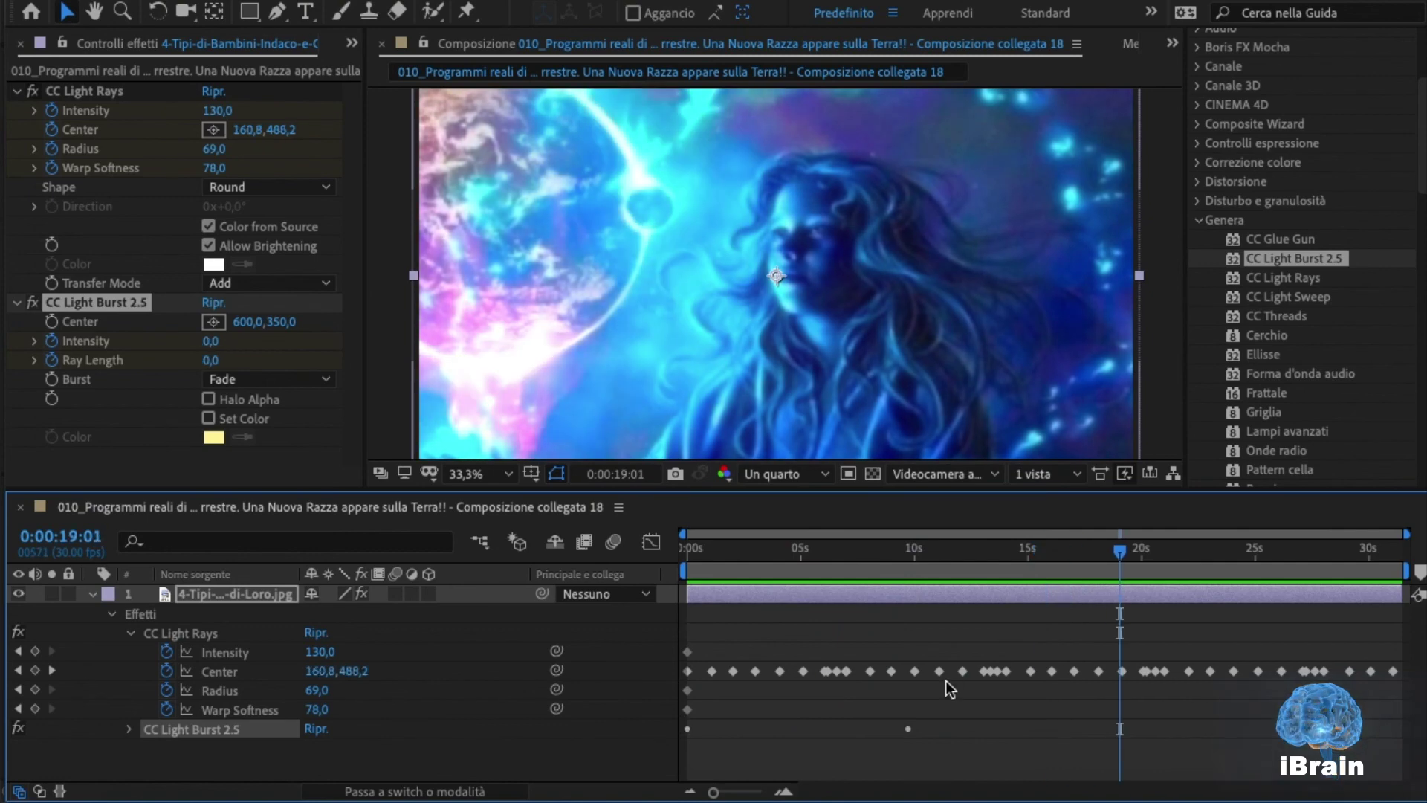